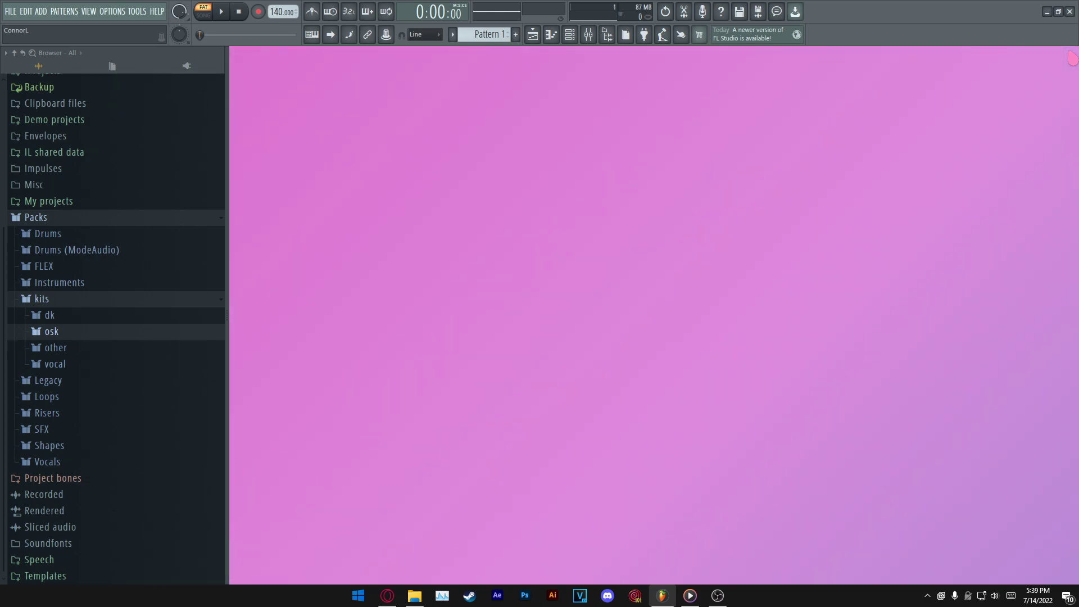
- Look through the Mira Touch Kit Vol 1 folders and the samples in its Loops folder
key("alt+Tab")
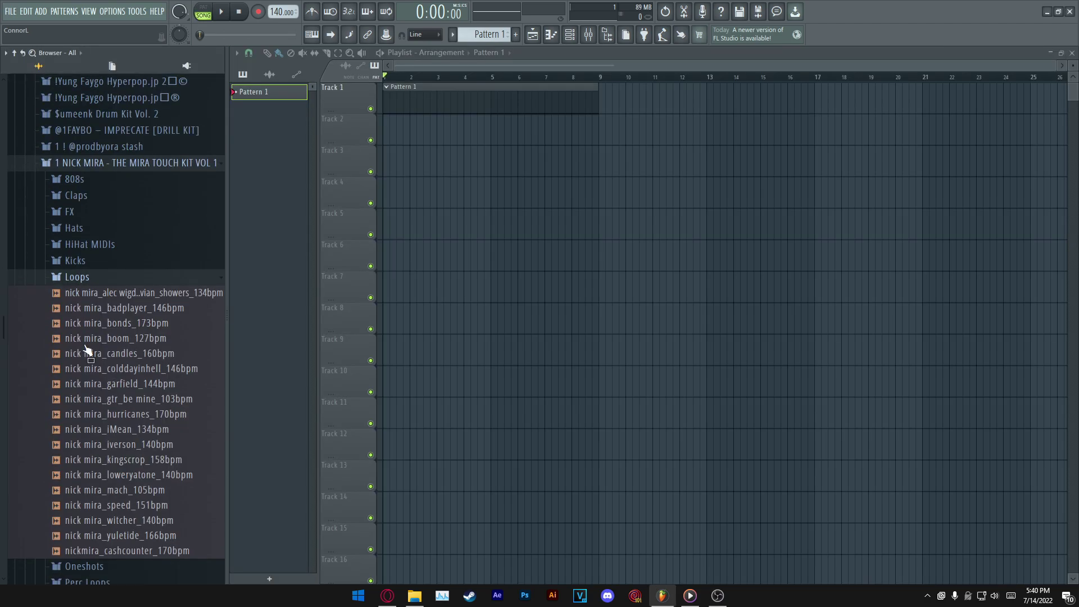
scroll(112, 337, "down", 5)
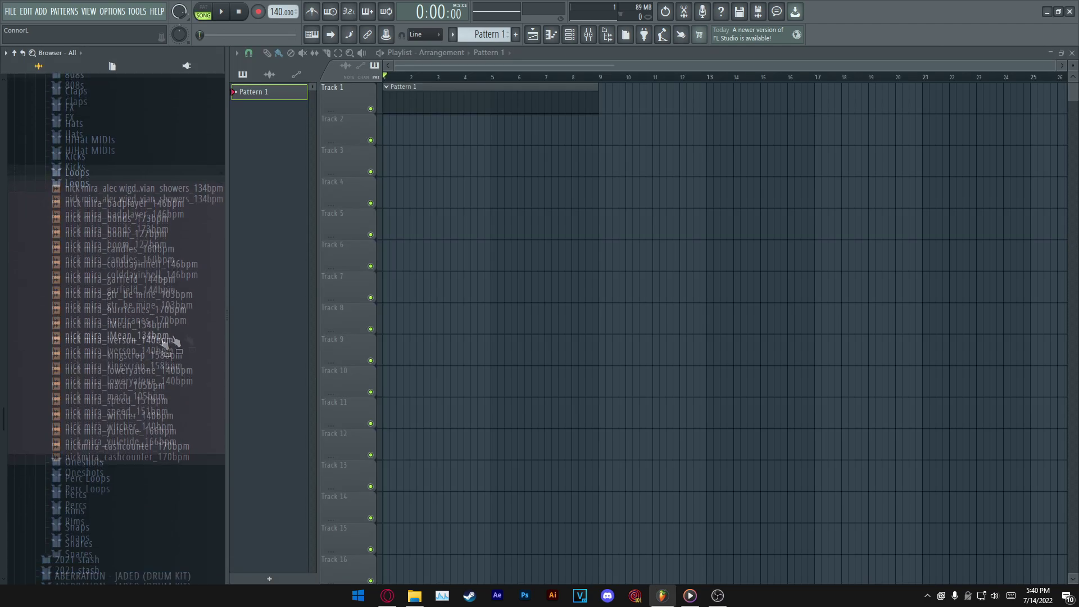
scroll(72, 329, "up", 4)
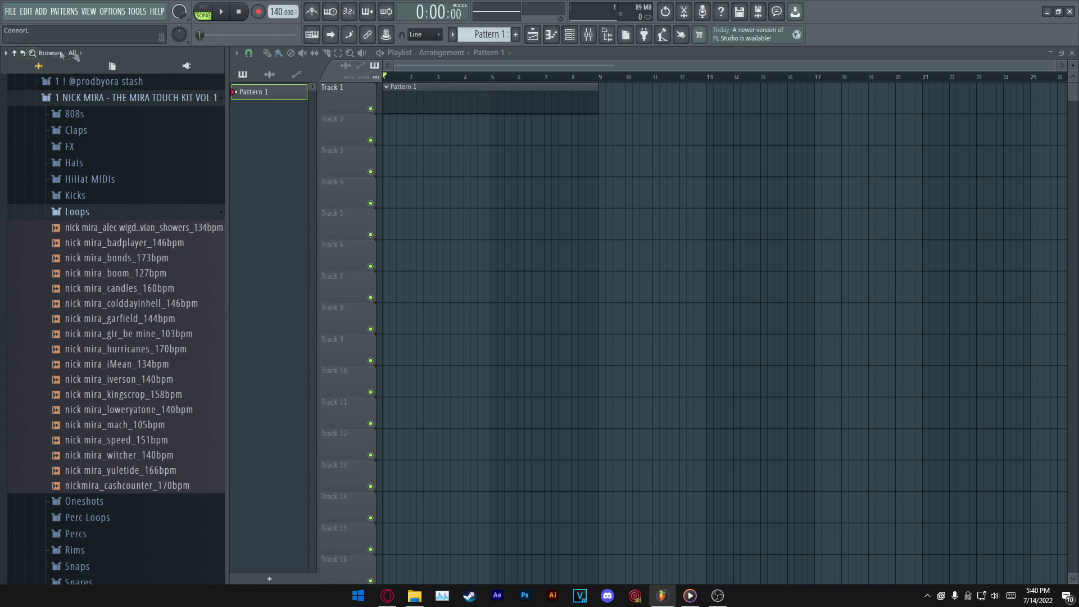
scroll(113, 85, "up", 2)
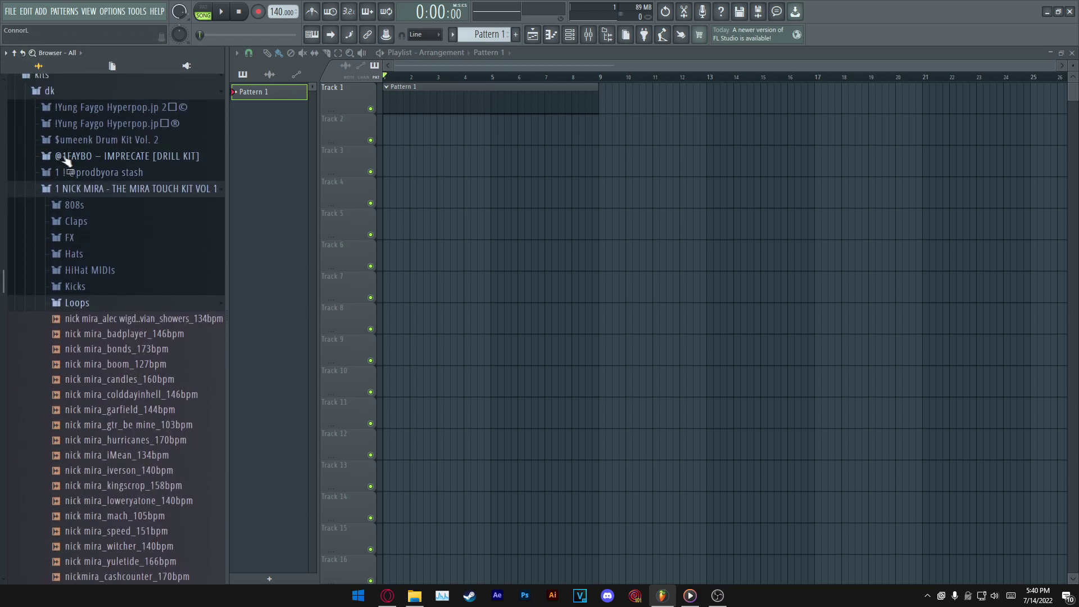
scroll(191, 309, "down", 4)
scroll(184, 310, "up", 2)
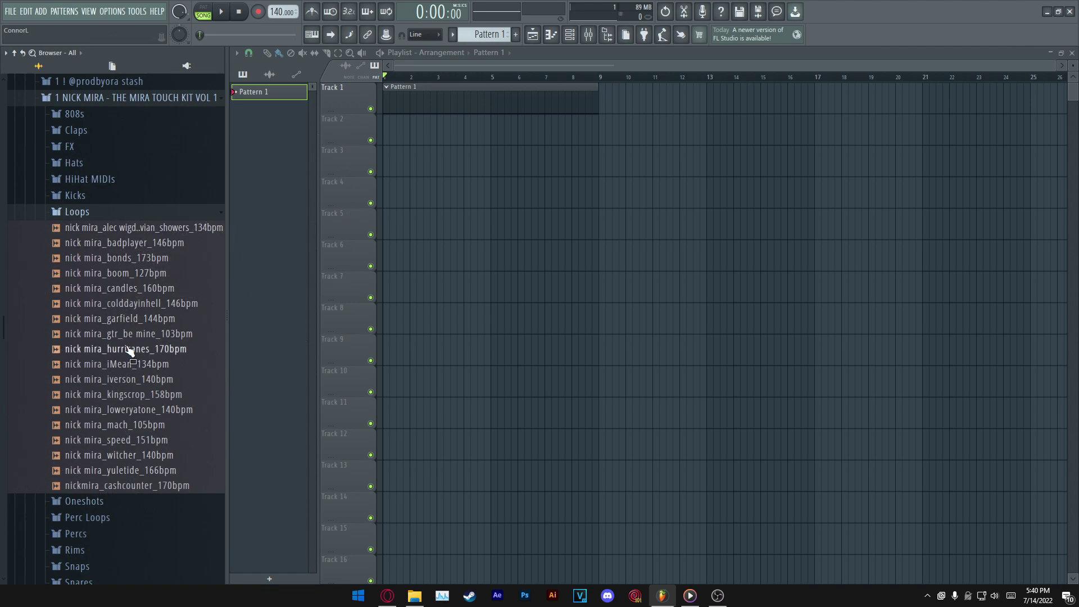
scroll(128, 394, "down", 2)
scroll(137, 392, "up", 4)
scroll(147, 390, "down", 2)
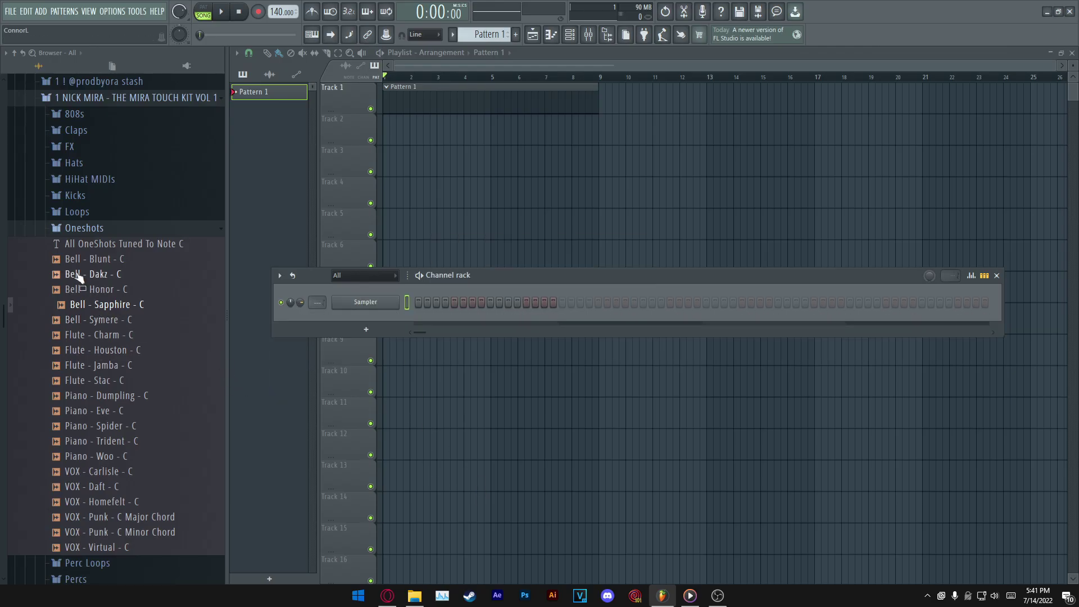
- Load the Bell - Sapphire - C one-shot into the channel rack and route it to mixer insert 3
left_click_drag(90, 304, 311, 308)
left_click(590, 35)
left_click(342, 167)
key("ctrl+l")
- Add Fruity Parametric EQ 2 to the bell's mixer insert and adjust its low-frequency band
left_click(272, 169)
left_click(962, 251)
left_click(968, 276)
left_click(347, 168)
left_click(977, 124)
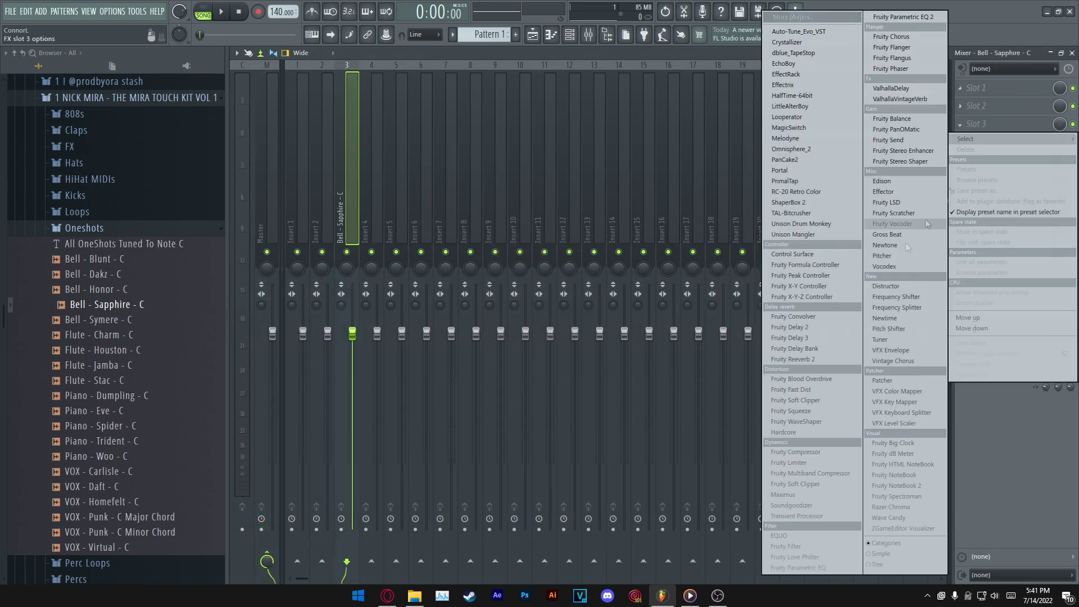
left_click(899, 19)
left_click_drag(314, 251, 354, 286)
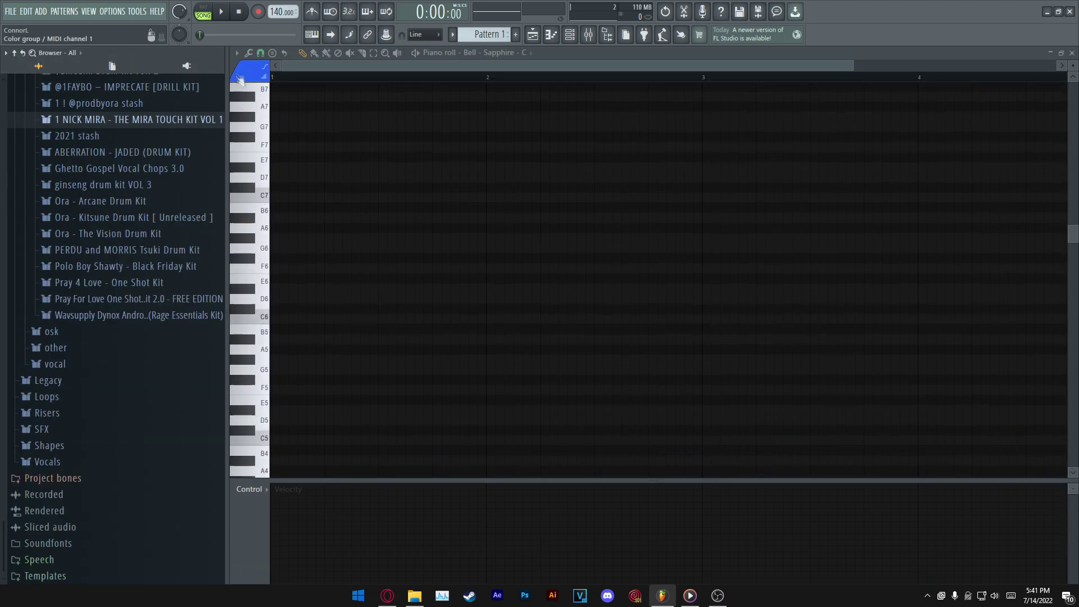
- Set the piano roll's scale highlighting root note to F with the Minor Natural (Aeolian) scale
left_click(236, 53)
mouse_move(264, 109)
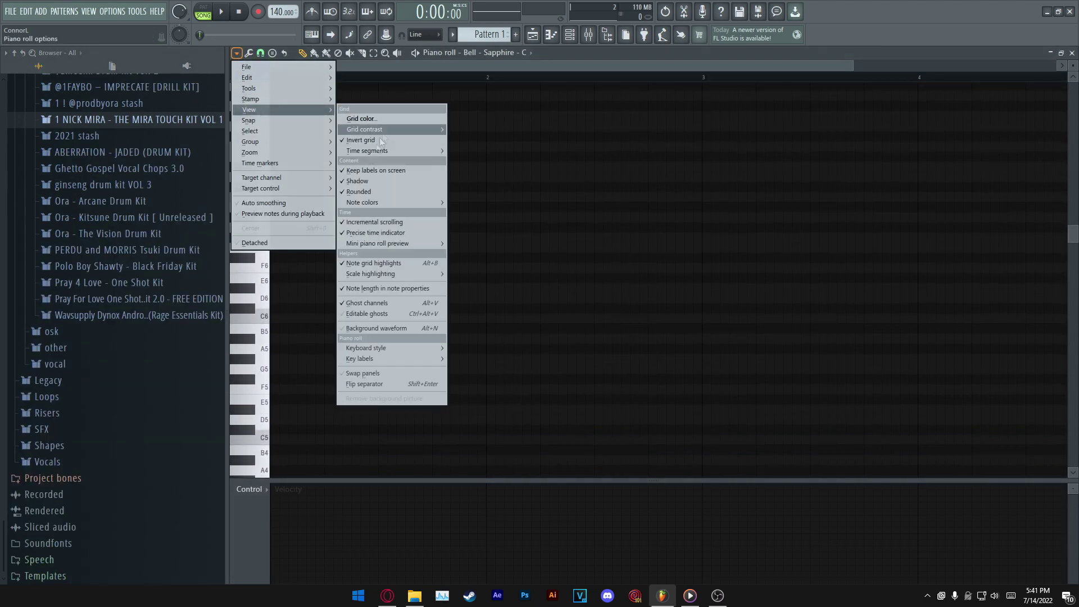
mouse_move(346, 274)
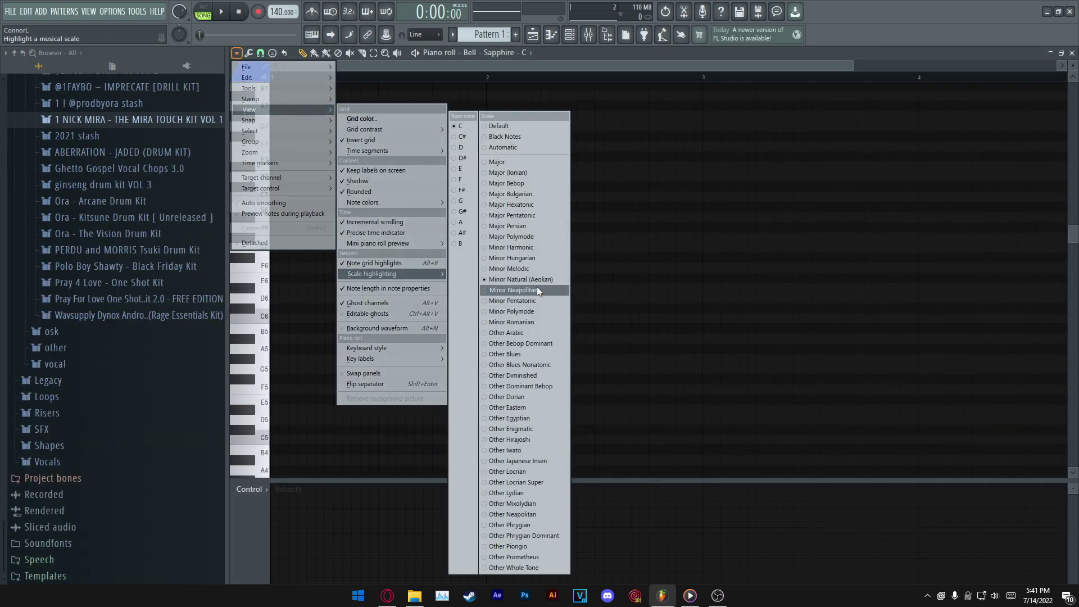
left_click(459, 179)
- Place a one-bar F5 note at the start of the piano roll and open the ora chord progressions folder
scroll(313, 307, "down", 1)
left_click(289, 360)
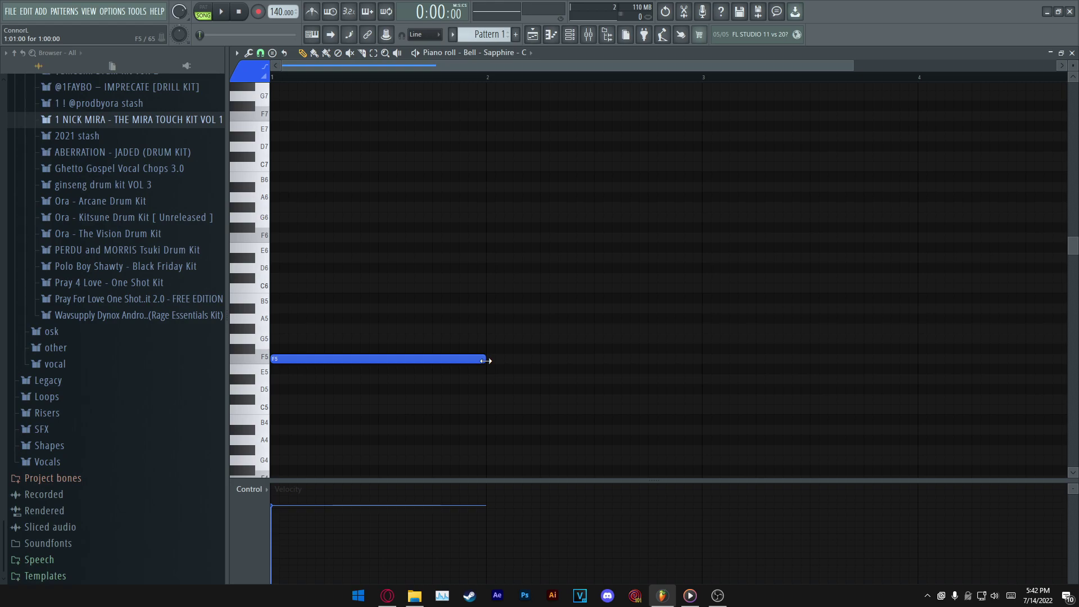
scroll(113, 252, "up", 2)
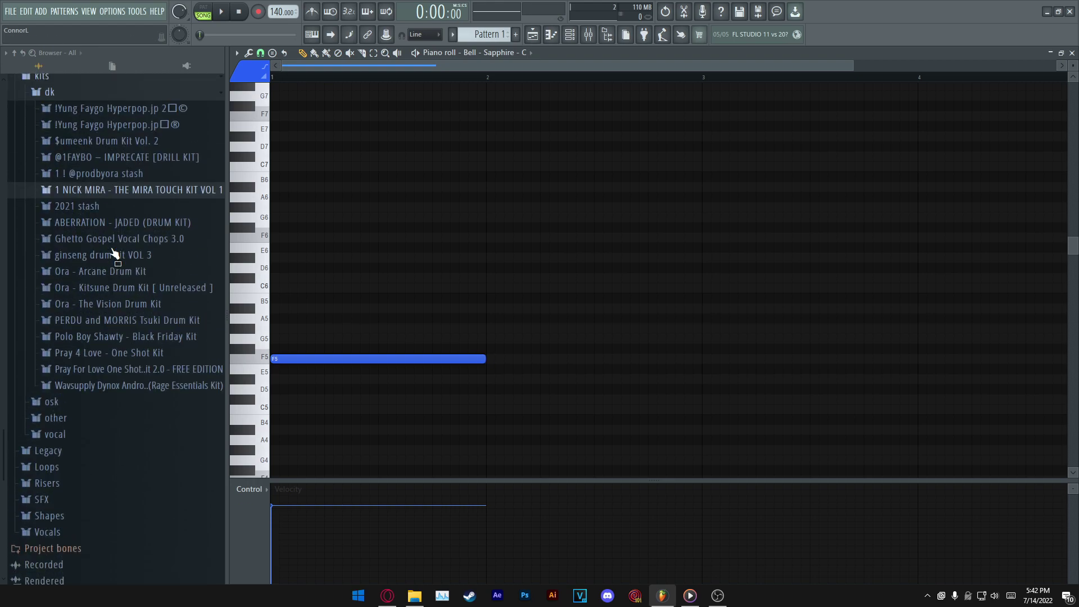
left_click(112, 195)
left_click(114, 357)
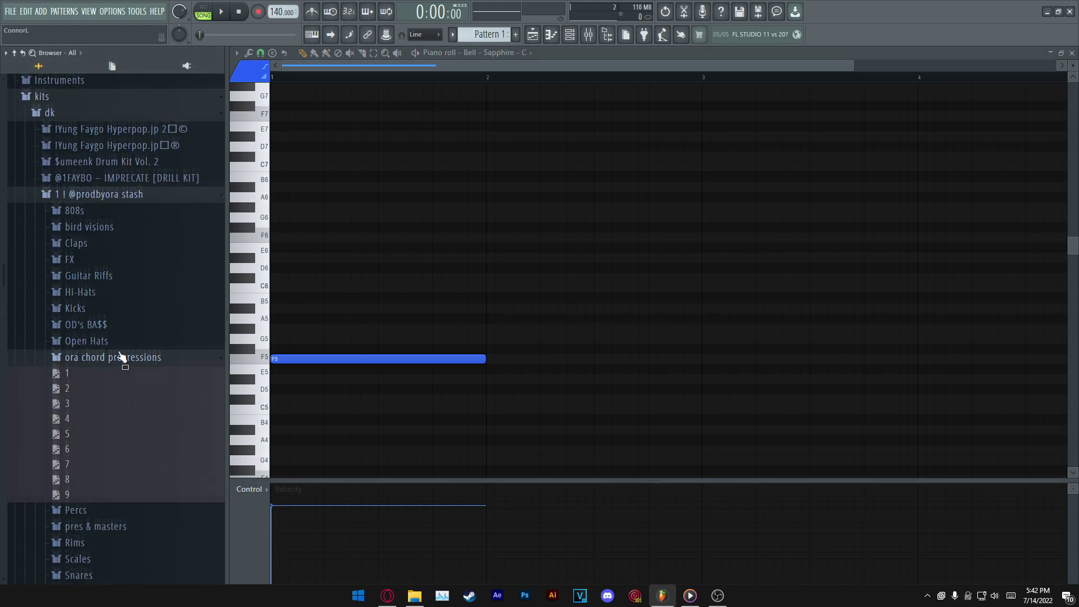
scroll(491, 80, "down", 1)
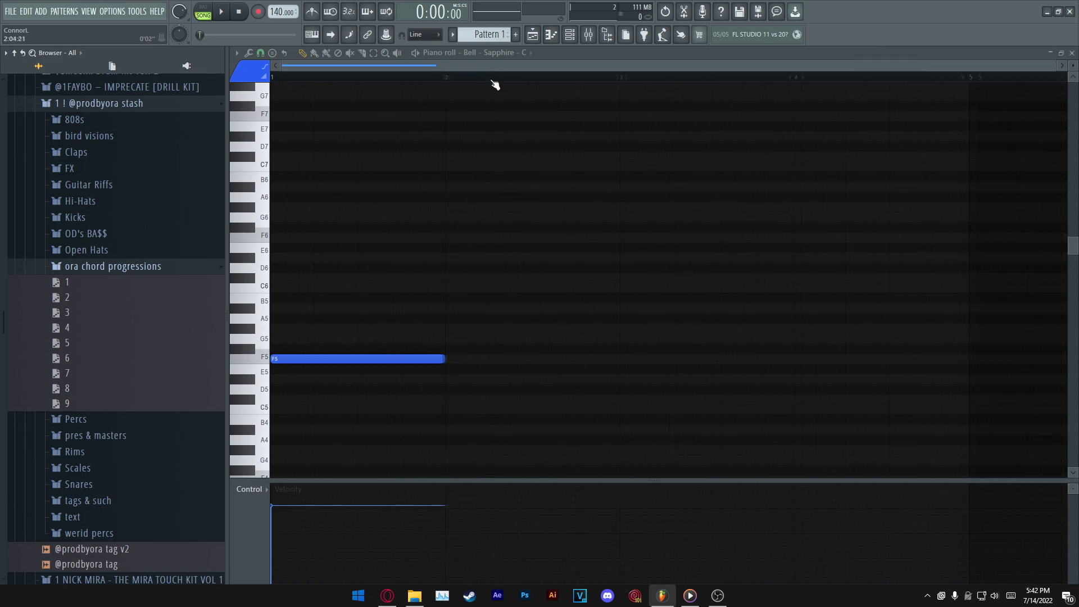
scroll(517, 144, "down", 2)
scroll(579, 317, "up", 1)
- Try the numbered ora chord progressions MIDI files in the bell's piano roll and clear the imported notes
left_click(78, 285)
left_click(78, 299)
left_click(77, 314)
left_click(77, 330)
left_click(76, 346)
left_click(78, 361)
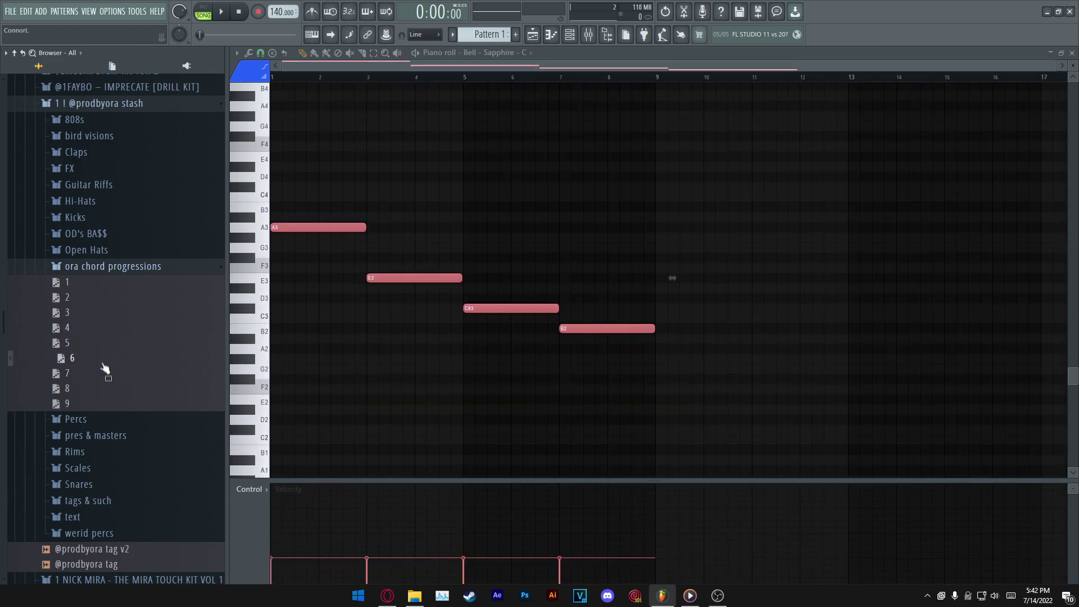
left_click(682, 412)
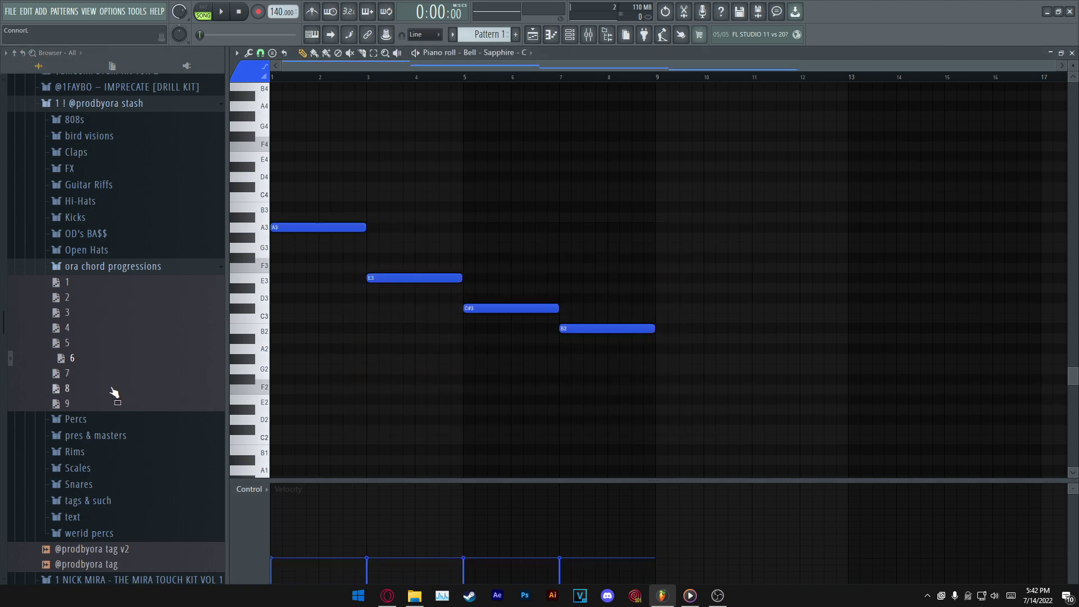
left_click(100, 375)
scroll(500, 360, "up", 3)
left_click_drag(501, 361, 84, 396)
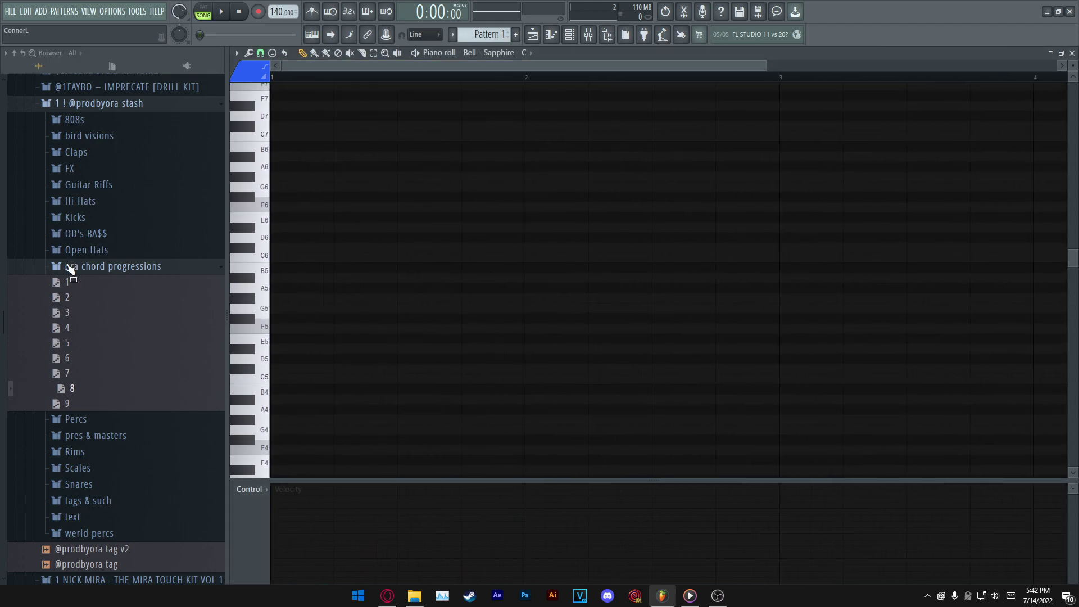
left_click(71, 268)
- Place a 12-step F note at the start of bar 1 and lower it one octave to F4
scroll(324, 194, "down", 1)
scroll(289, 72, "down", 2)
scroll(291, 75, "down", 1)
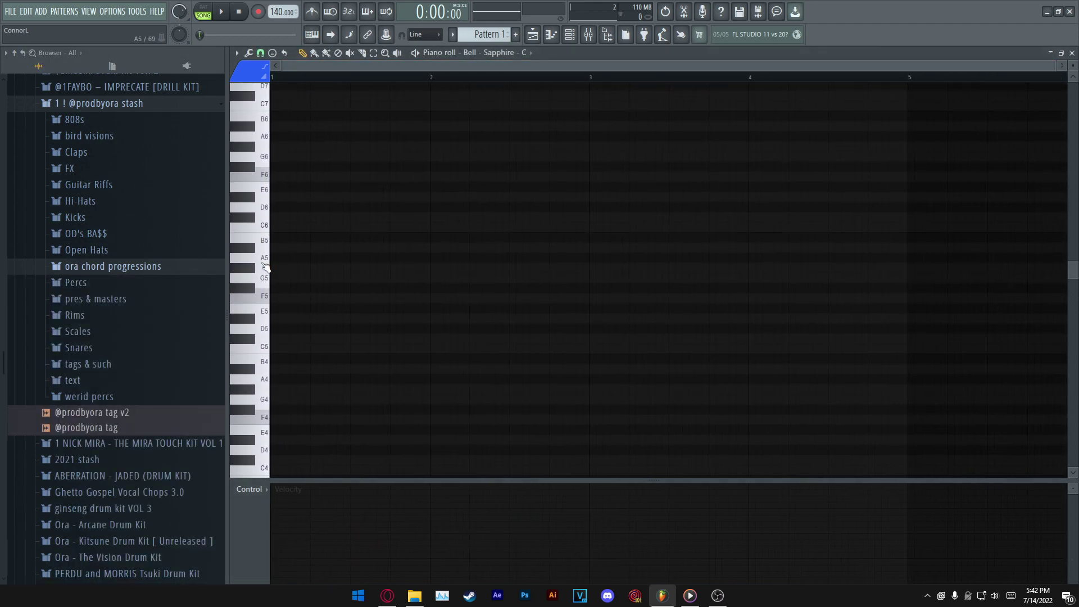
left_click(281, 299)
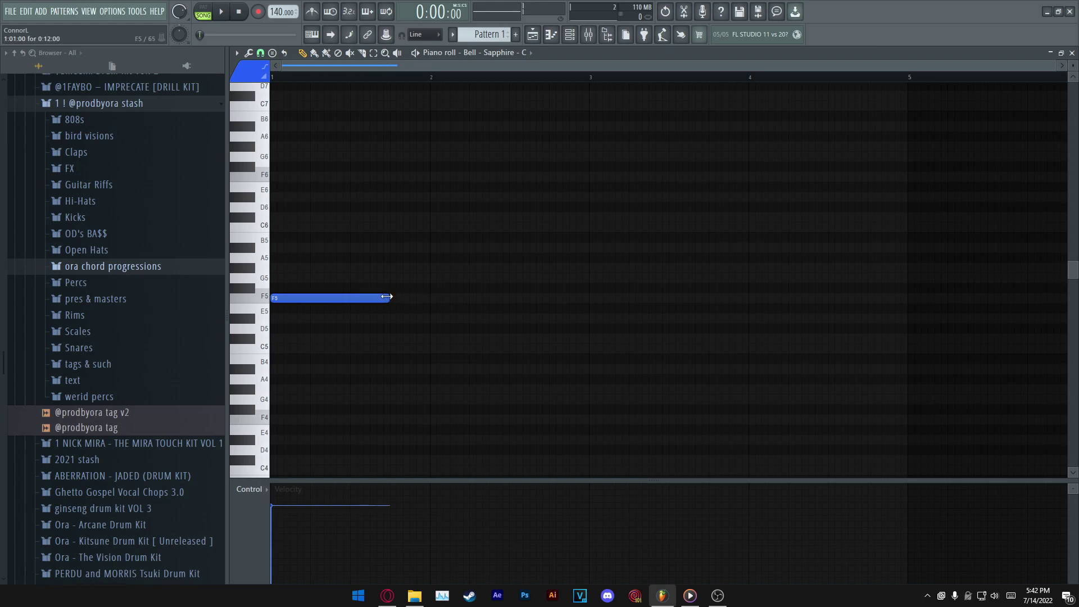
key("ctrl+Down")
scroll(723, 420, "up", 2)
scroll(723, 419, "down", 6)
scroll(477, 75, "down", 1)
scroll(455, 245, "up", 1)
- Add 12-step C#4 notes after the F4 and at bar 3, then a C4 extended to bar 5
left_click(422, 271)
left_click(449, 310)
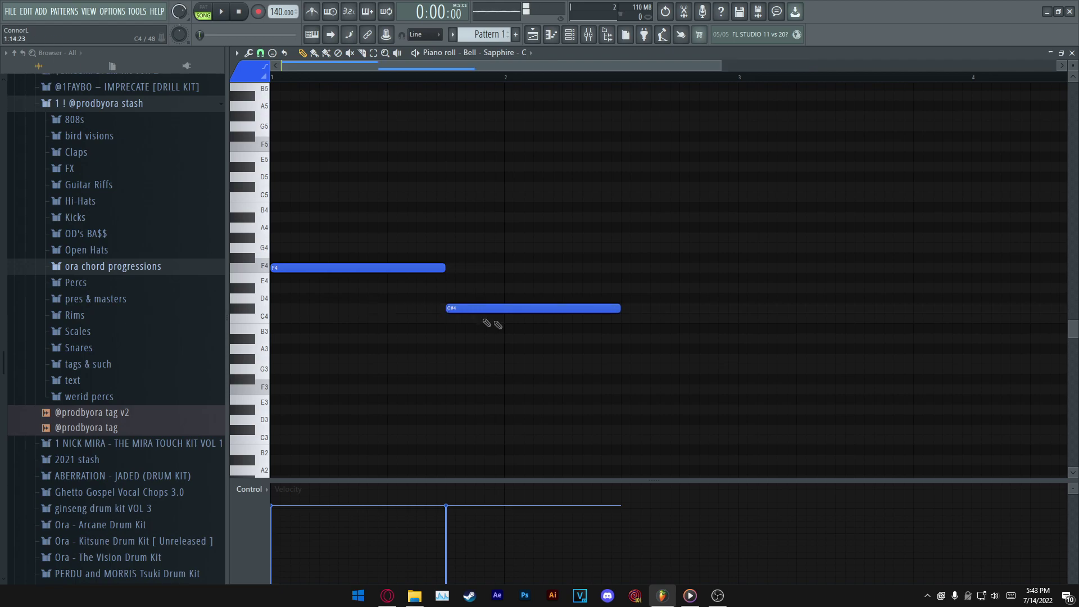
left_click(741, 309)
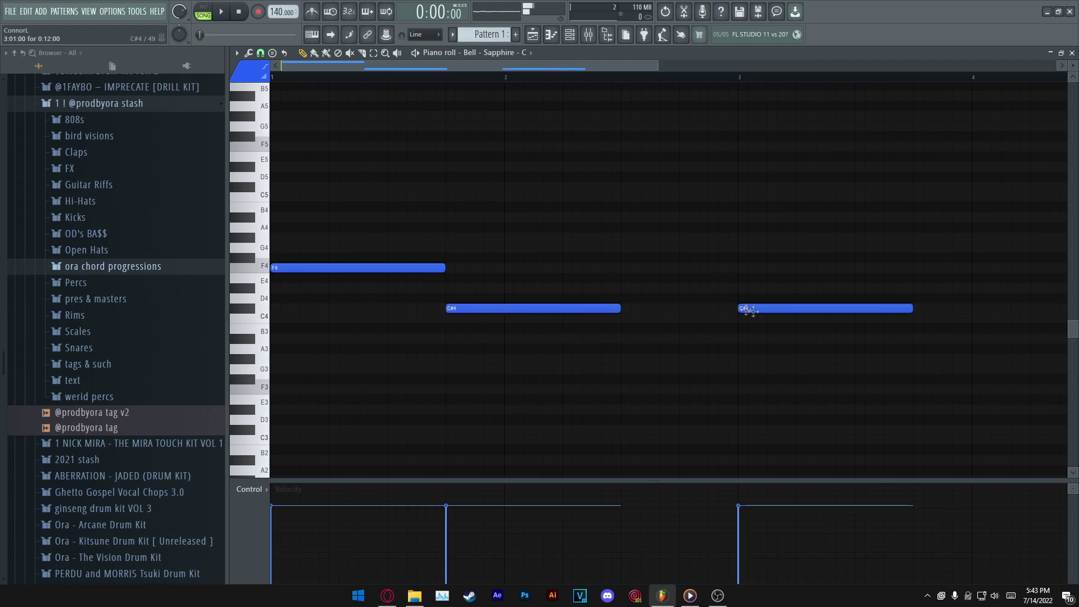
left_click(916, 320)
scroll(703, 80, "down", 4)
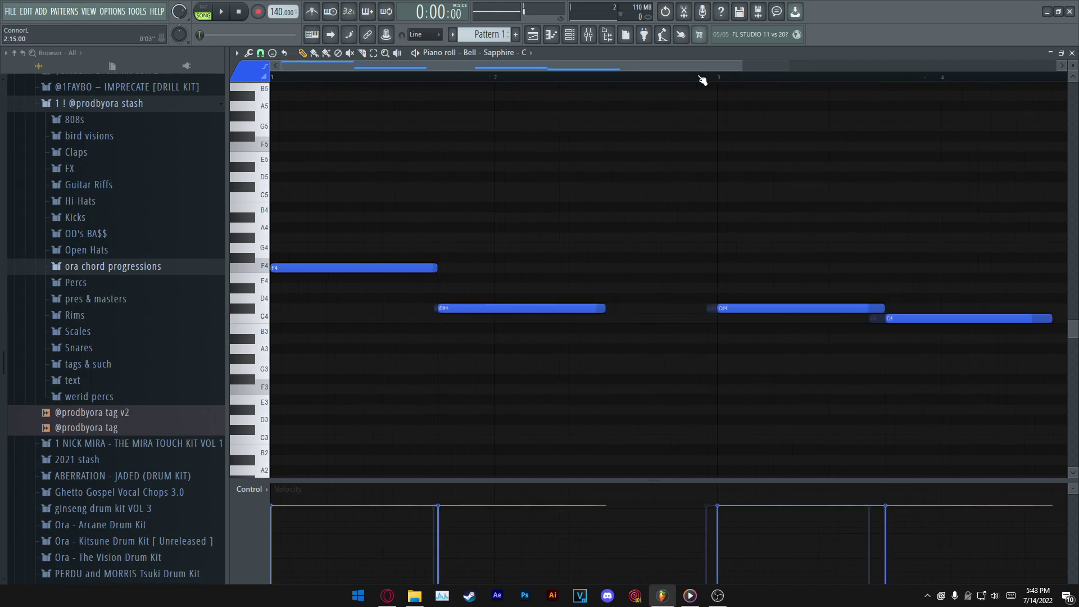
left_click_drag(633, 320, 640, 321)
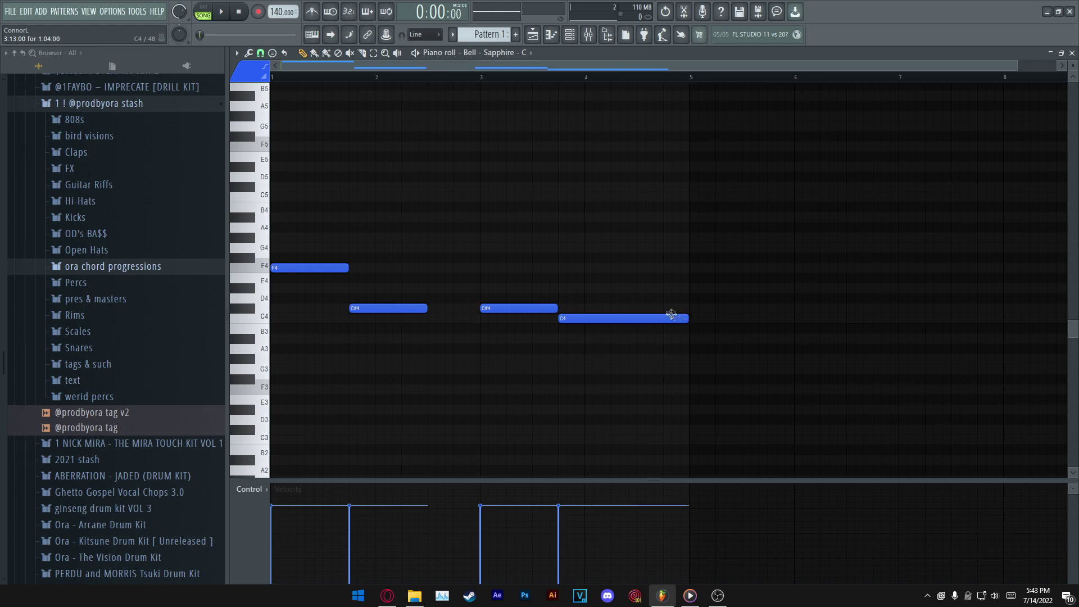
- Stack G#4 and C5 on the opening F4 to form the first chord
scroll(489, 89, "up", 5)
scroll(495, 74, "up", 3)
left_click_drag(493, 68, 433, 73)
scroll(365, 230, "down", 4)
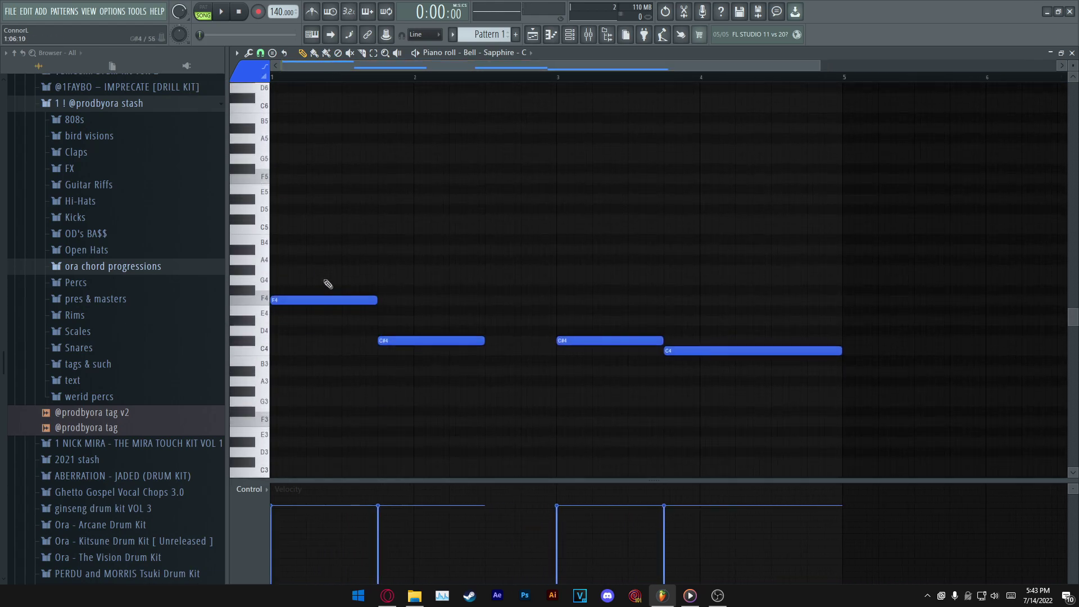
scroll(366, 67, "up", 2)
left_click(289, 268)
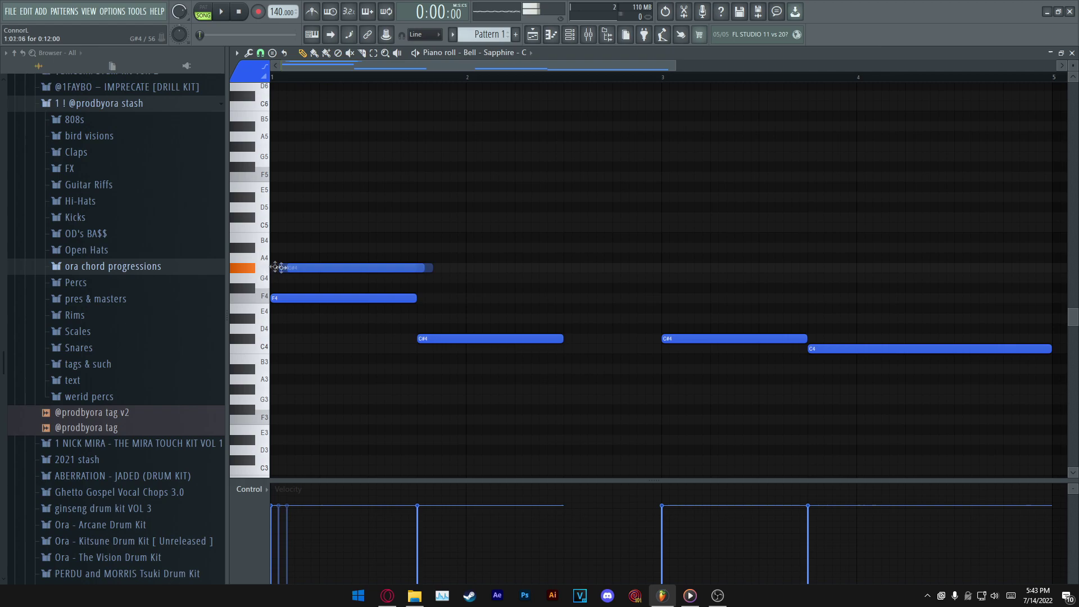
left_click_drag(289, 268, 272, 267)
left_click(272, 227)
- Add F4 and G#4 above both C#4 notes, and D#4 and G4 above the C4, extending the last chord to bar 5
left_click(421, 300)
left_click(808, 317)
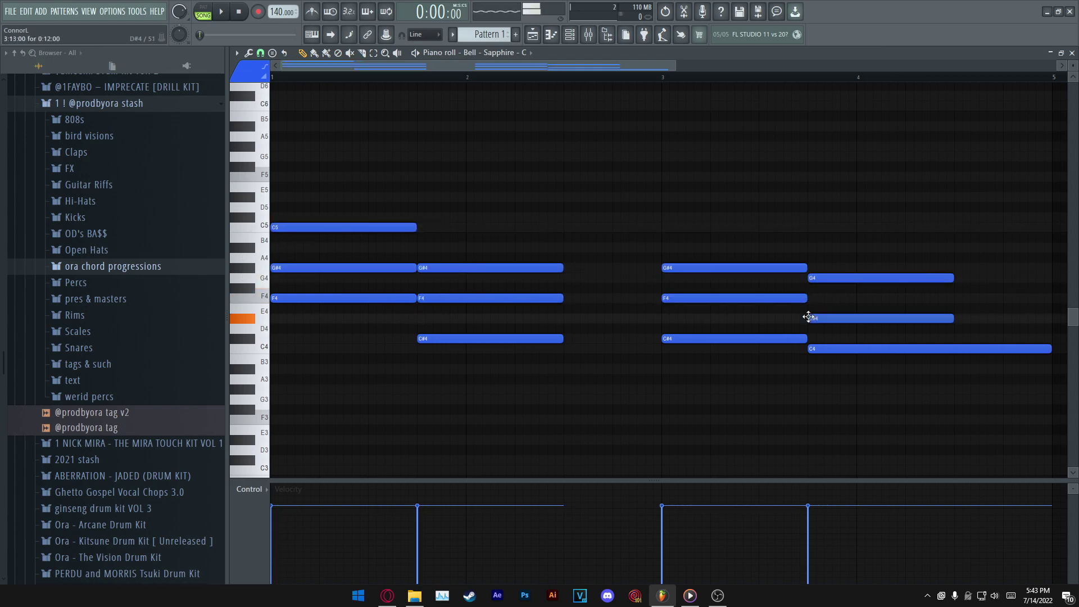
key("space")
left_click_drag(916, 267, 1052, 320)
left_click(950, 331, "ctrl")
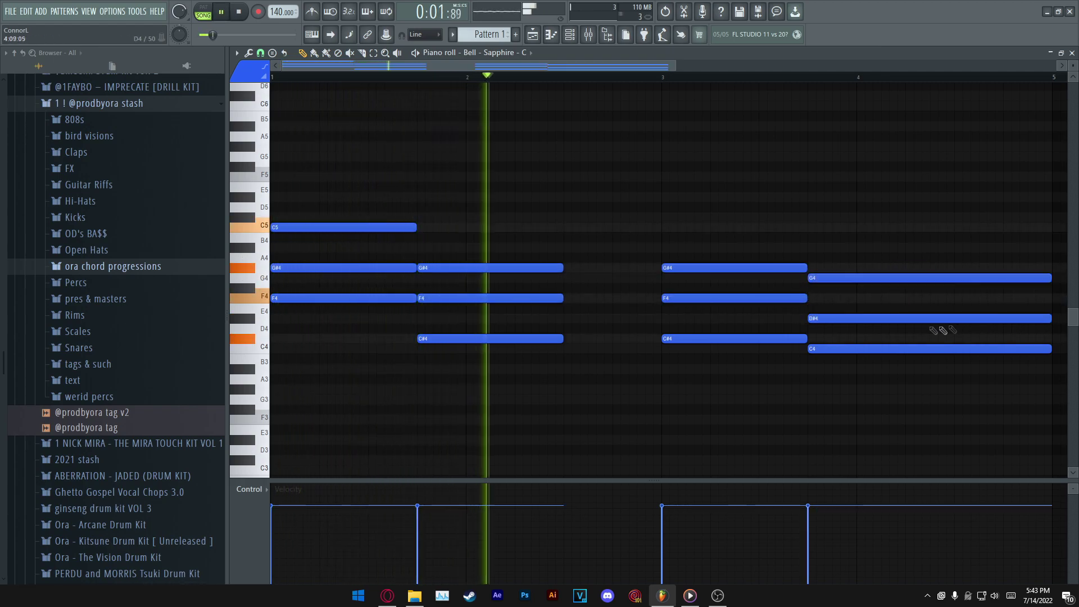
- Extend the second chord to bar 3 with quick legato and stop playback
left_click_drag(593, 63, 660, 79)
scroll(662, 89, "down", 3)
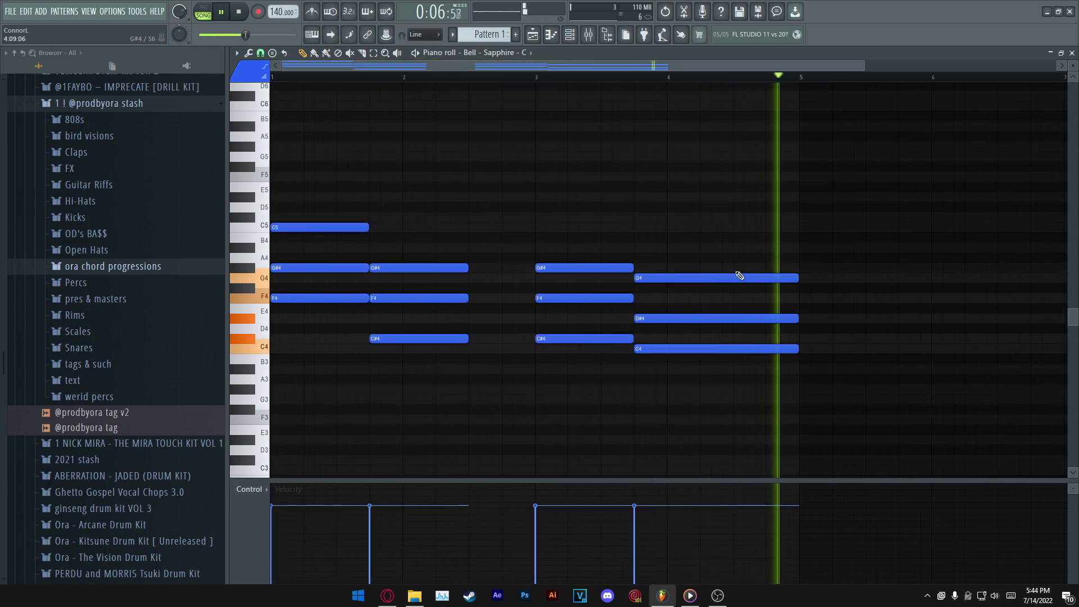
key("ctrl+l")
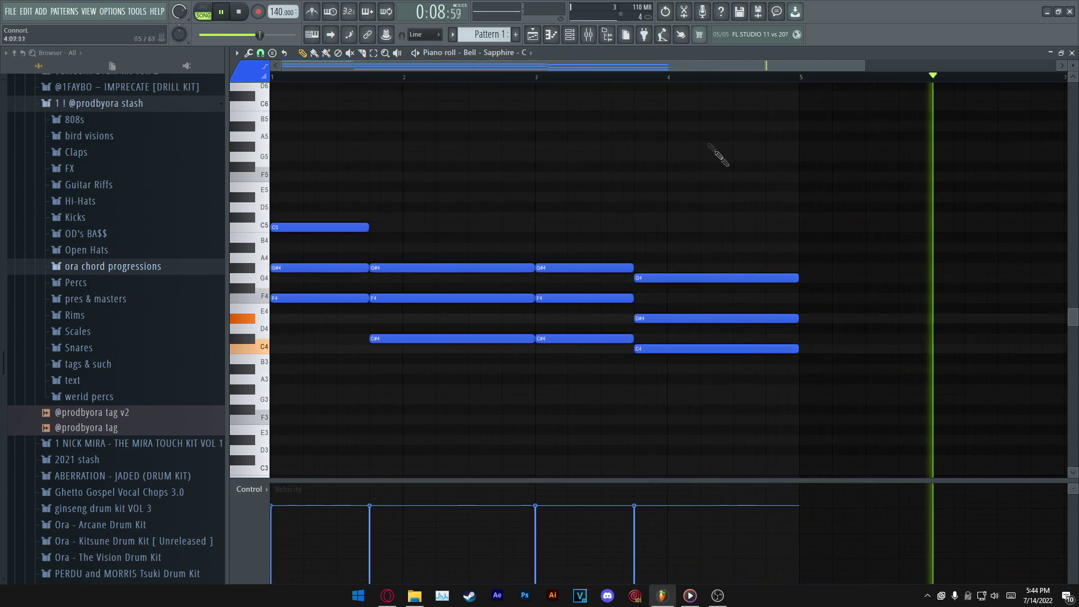
key("space")
key("Escape")
- Raise the middle note of every chord by one octave
key("F6")
key("F7")
left_click_drag(326, 267, 558, 321)
key("ctrl+Up")
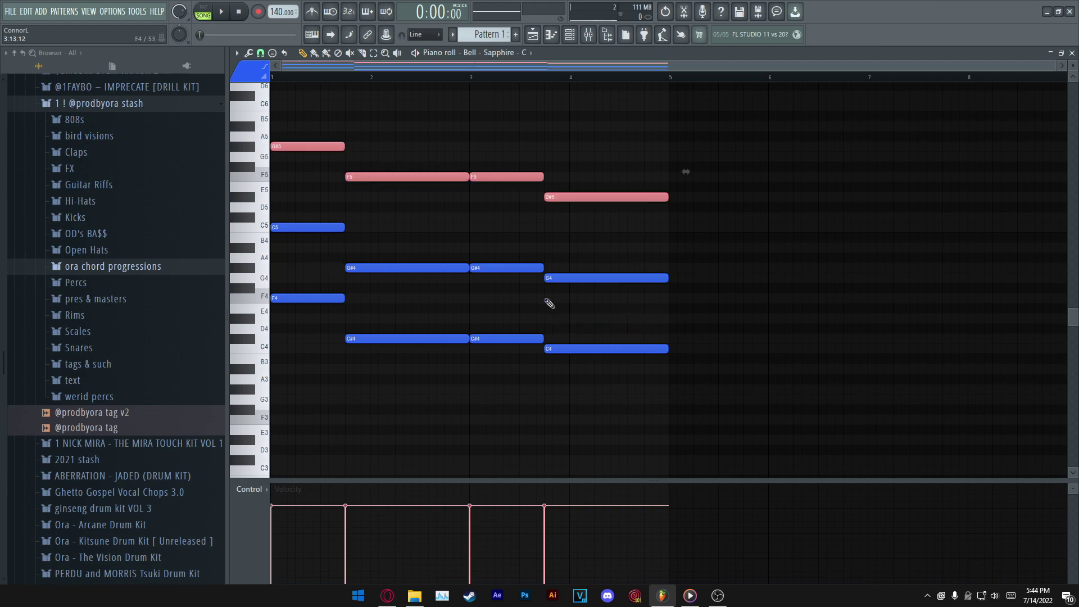
- Duplicate the chords' root notes one octave lower as F3, C#3, C#3 and C3
key("ctrl+Down")
left_click_drag(326, 287, 596, 360)
left_click(597, 349, "shift")
key("ctrl+Down")
key("ctrl+d")
- Lower the velocity of the raised upper notes slightly and deselect them
scroll(486, 294, "down", 4)
scroll(487, 294, "up", 3)
mouse_move(325, 234)
left_mouse_down()
mouse_move(482, 286)
mouse_move(577, 297)
left_mouse_up()
key("ctrl+Up")
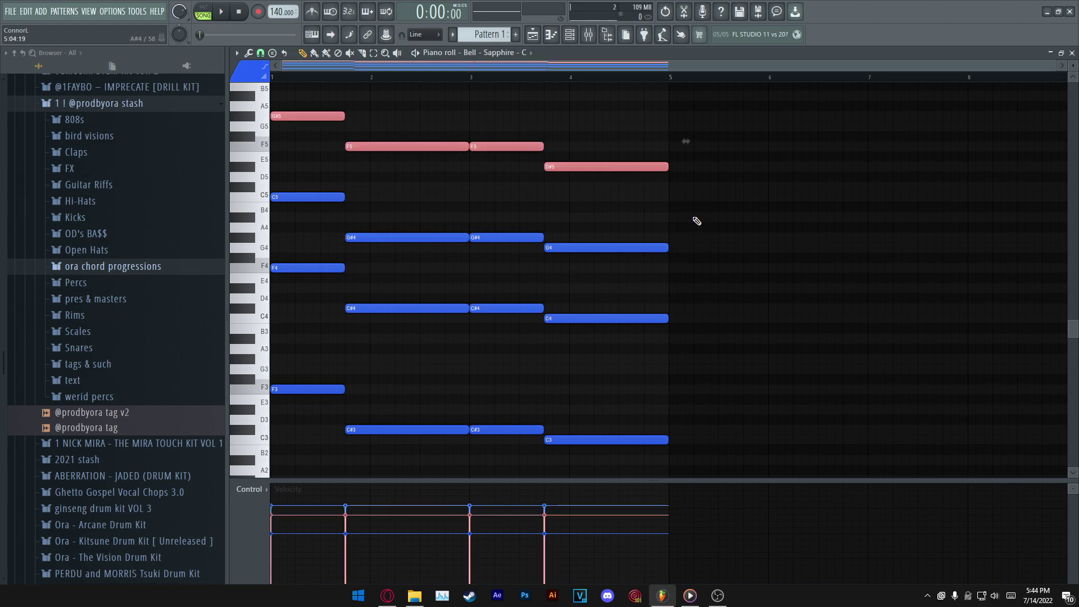
key("ctrl+d")
- Add an F5 note at the start of bar 1, matching the first chord's length
left_click(236, 53)
mouse_move(281, 131)
left_click(512, 238)
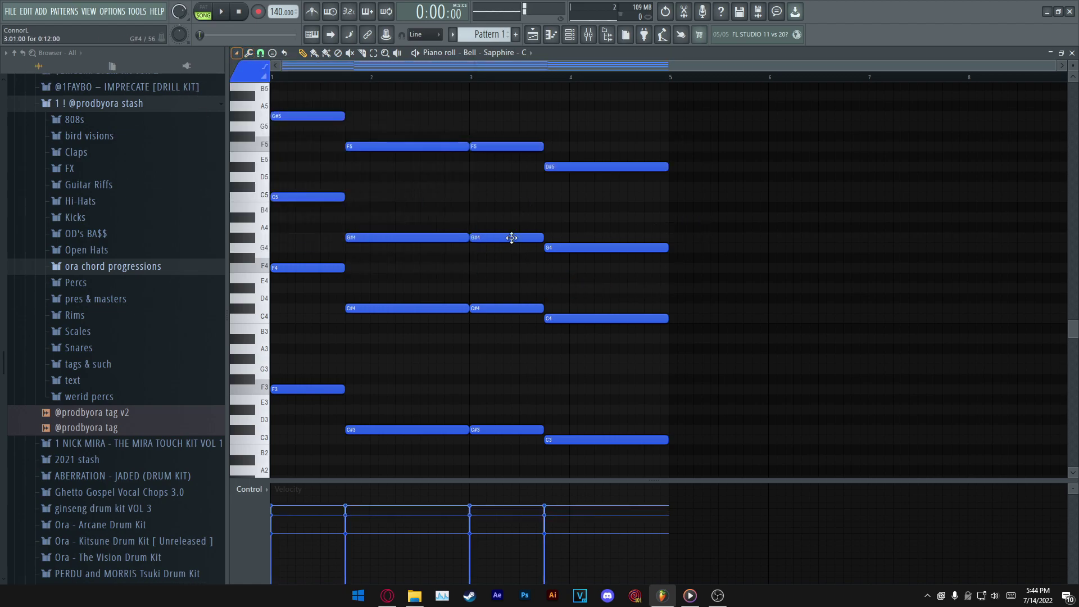
left_click(307, 146)
scroll(330, 86, "up", 2, "ctrl")
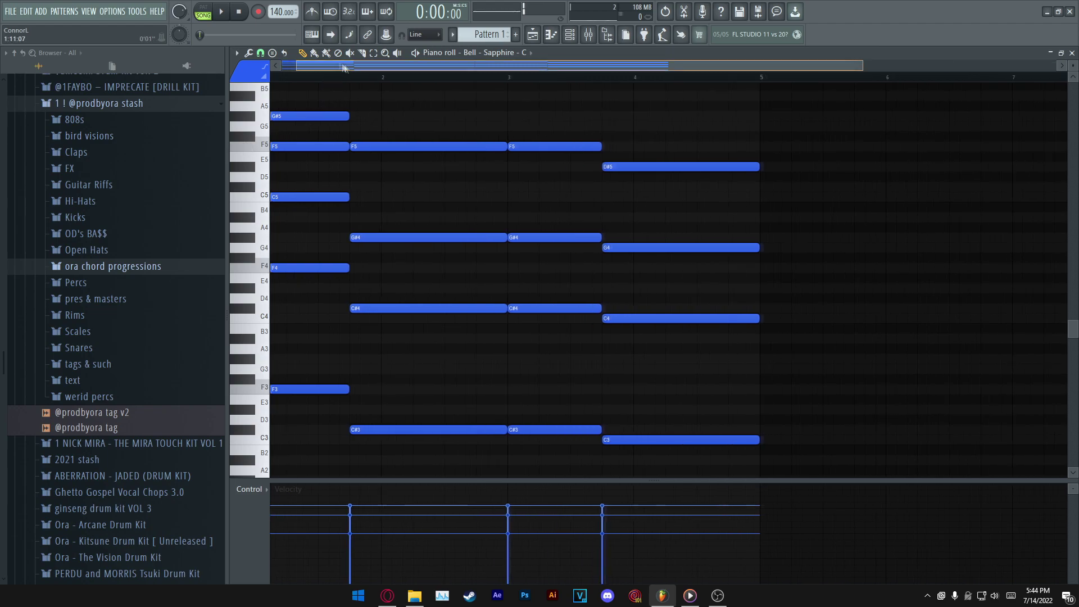
- Undo the added F5, the velocity change, the low root duplicates and the octave raise, back to the original chords
key("ctrl+alt+z")
key("ctrl+alt+z")
key("ctrl+alt+z")
key("ctrl+alt+z")
key("ctrl+alt+z")
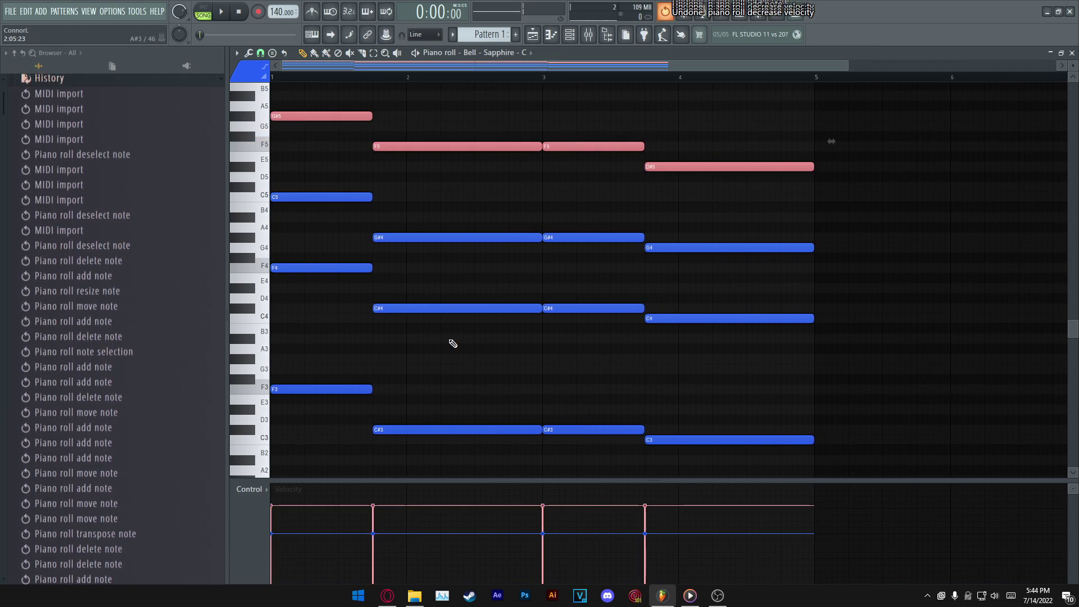
right_click(660, 440)
right_click(450, 430)
right_click(314, 389)
right_click(565, 430)
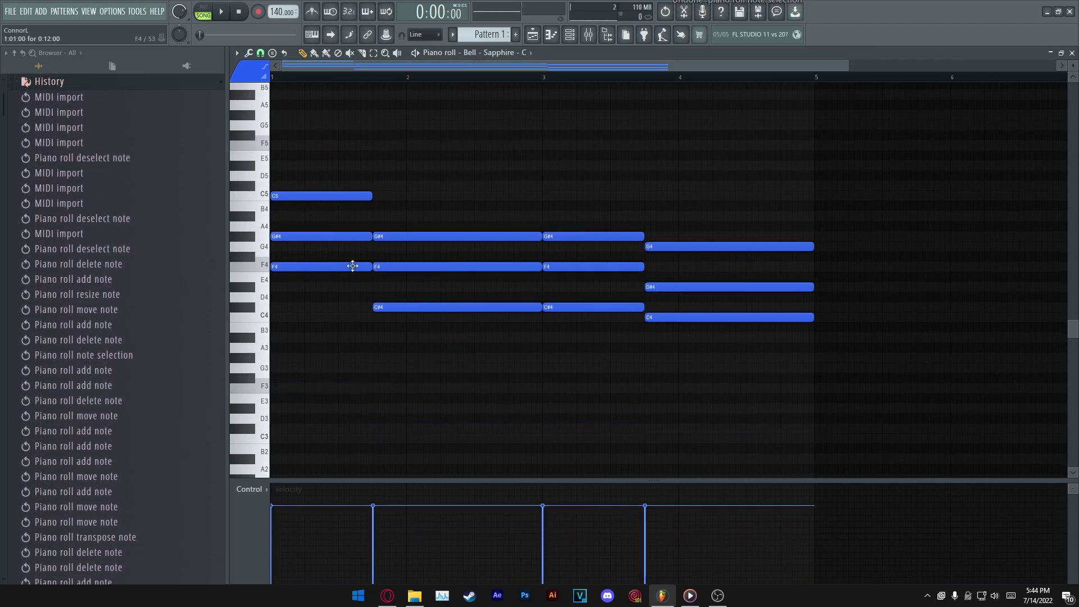
- Delete the middle notes of the four chords and re-enter them as G#4, F4, F4 and D#4
right_click(357, 238)
right_click(416, 267)
right_click(567, 267)
right_click(672, 289)
left_click(660, 286)
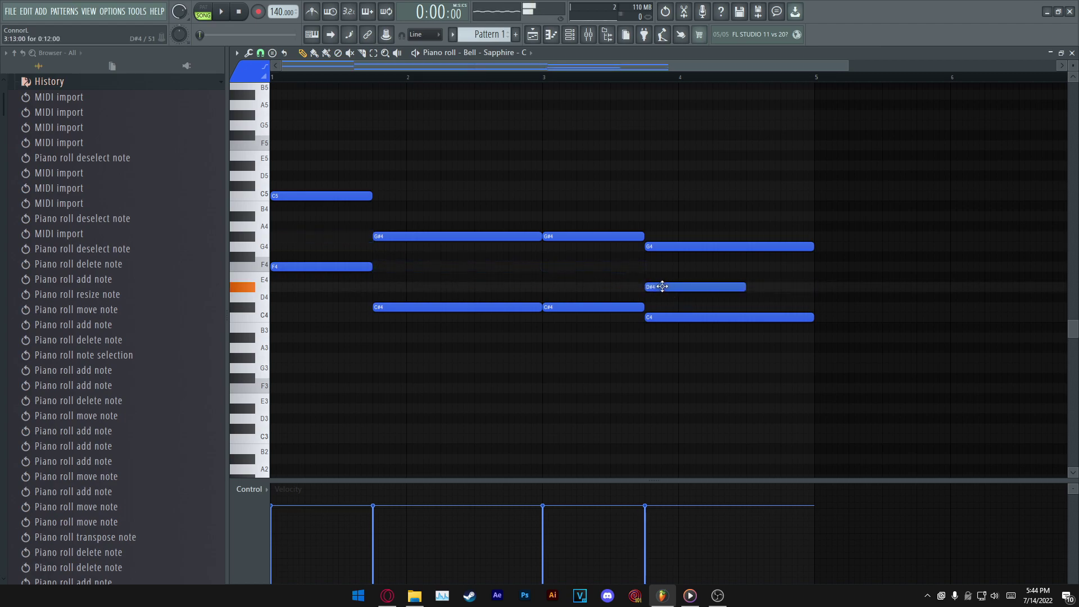
left_click(559, 263)
left_click(376, 269)
mouse_move(281, 237)
left_mouse_down()
mouse_move(267, 215)
mouse_move(262, 236)
left_mouse_up()
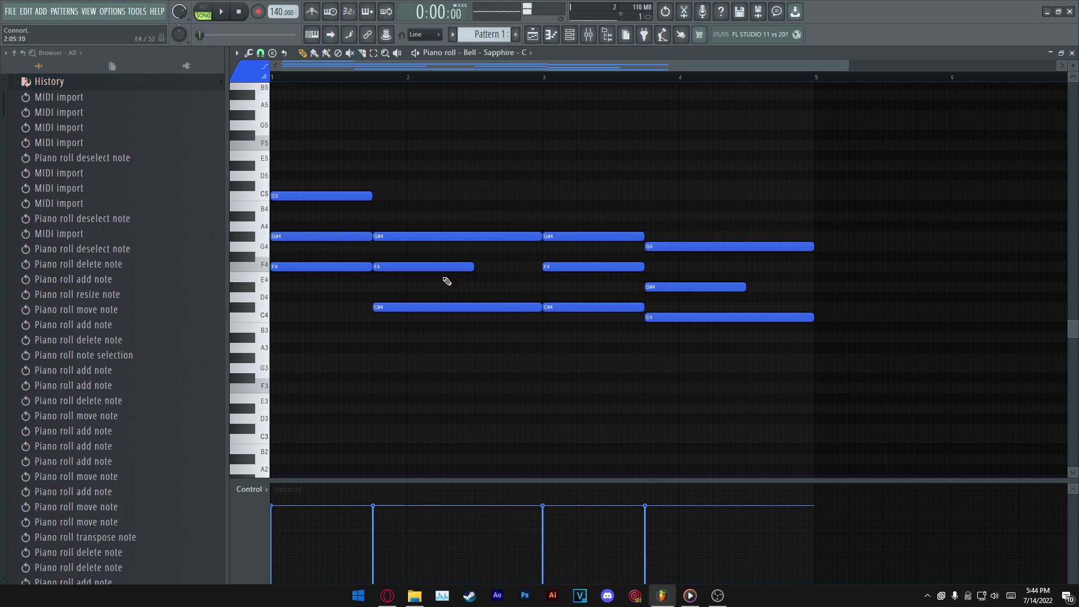
- Raise the chords' middle notes one octave, deselect them and lengthen the last D#5 to the end of bar 4
left_click(584, 267, "shift")
left_click(697, 286, "shift")
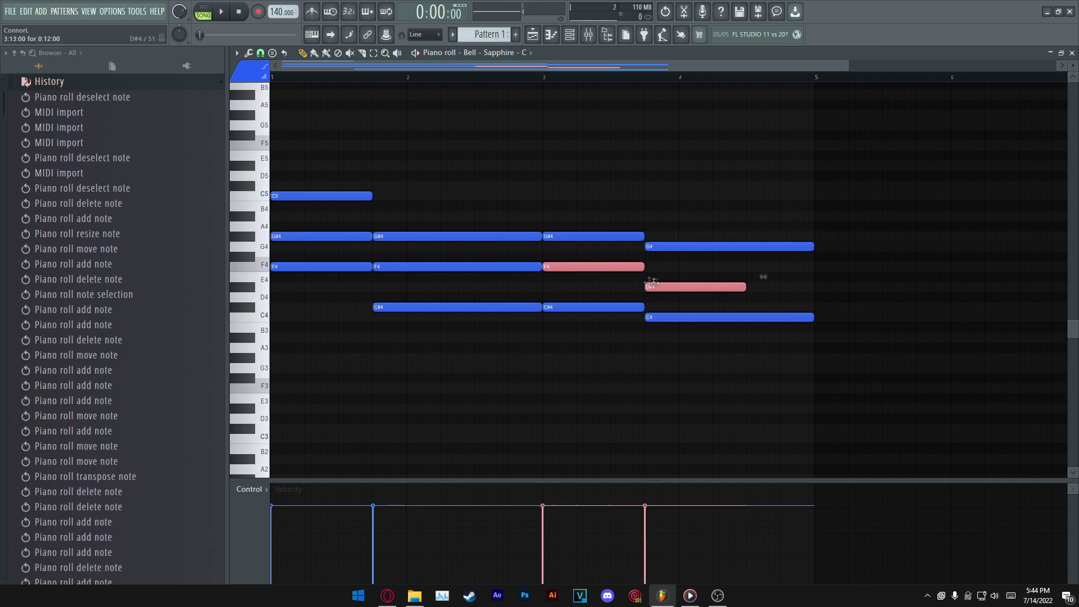
left_click(402, 266, "shift")
left_click(347, 236, "shift")
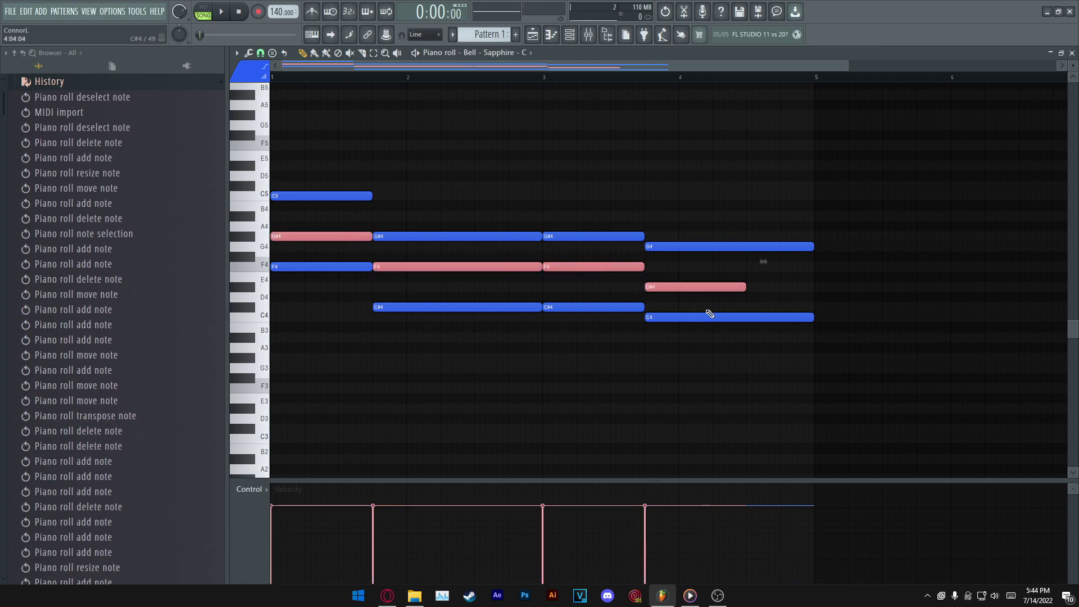
key("ctrl+Up")
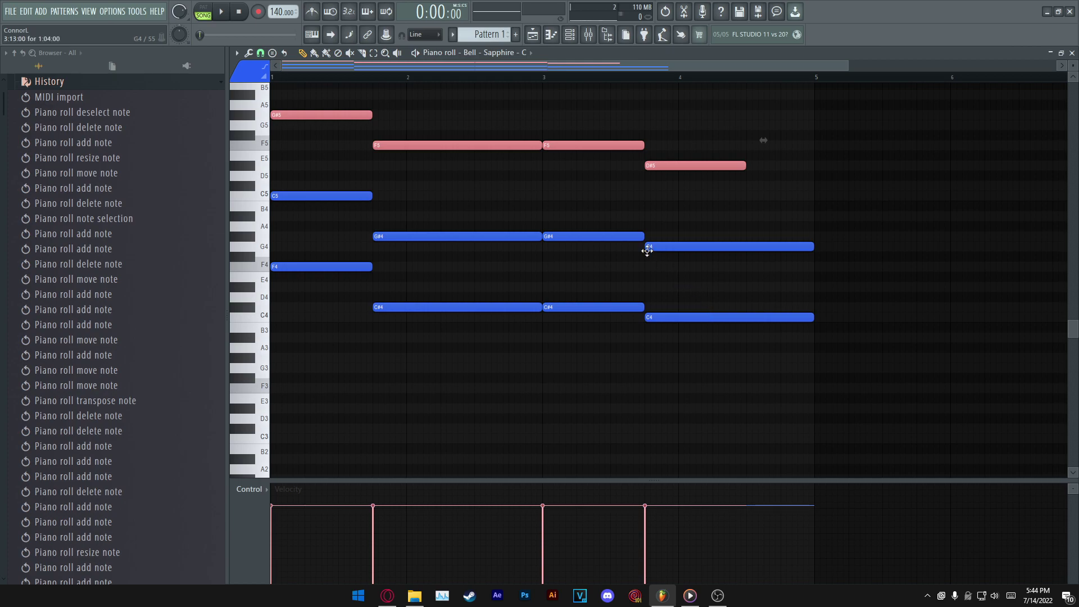
left_click(783, 237, "ctrl")
left_click_drag(751, 168, 813, 164)
right_click(805, 169)
- Duplicate the four chords' root notes one octave lower as F3, C#3, C#3 and C3
double_click(437, 308)
left_click(600, 363)
mouse_move(338, 266)
left_mouse_down()
mouse_move(478, 332)
mouse_move(689, 339)
left_mouse_up()
left_click(660, 319, "shift")
key("ctrl+Down")
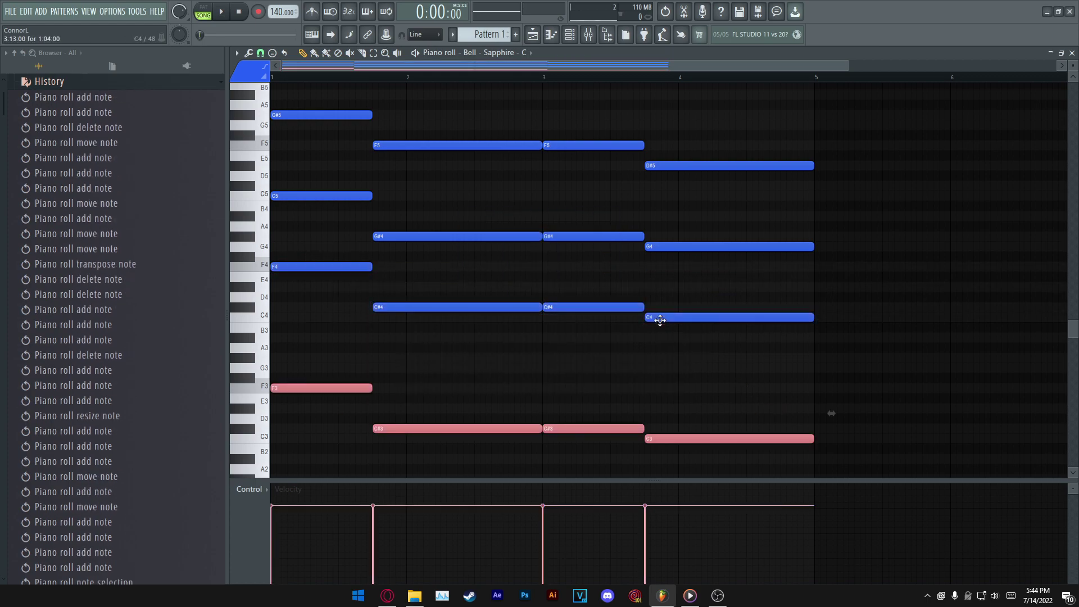
- Lower the velocity of the duplicated low root notes and deselect them
scroll(700, 285, "down", 10)
key("ctrl+d")
left_click_drag(834, 346, 330, 439)
left_click(828, 352, "ctrl")
scroll(745, 342, "up", 1)
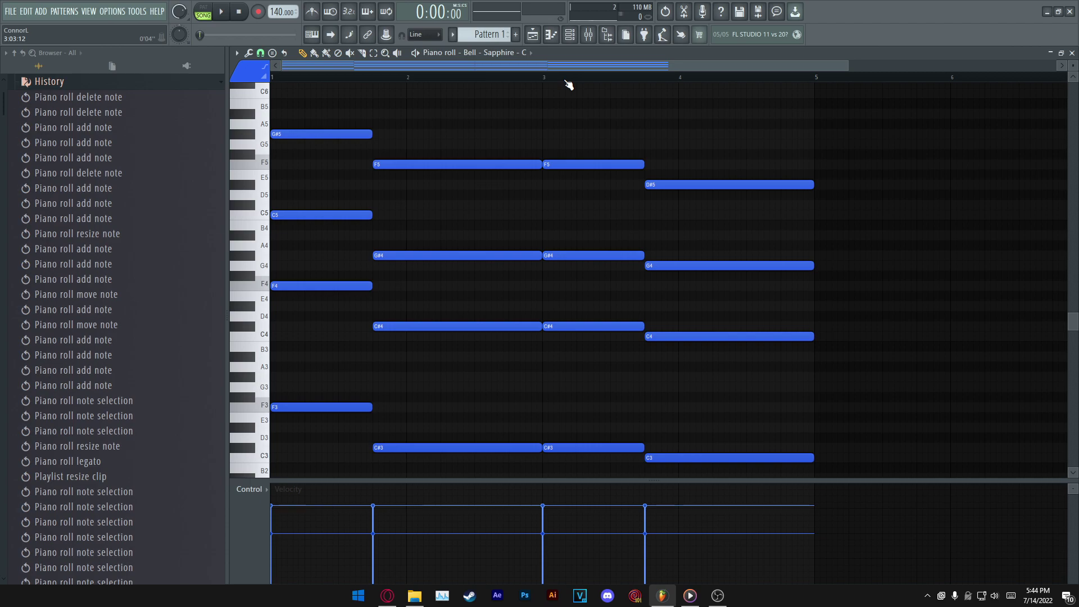
- Open the Parametric EQ 2 on the bell's mixer track and bypass it during playback to compare the sound
left_click(589, 35)
left_click(996, 125)
left_click_drag(394, 136, 510, 183)
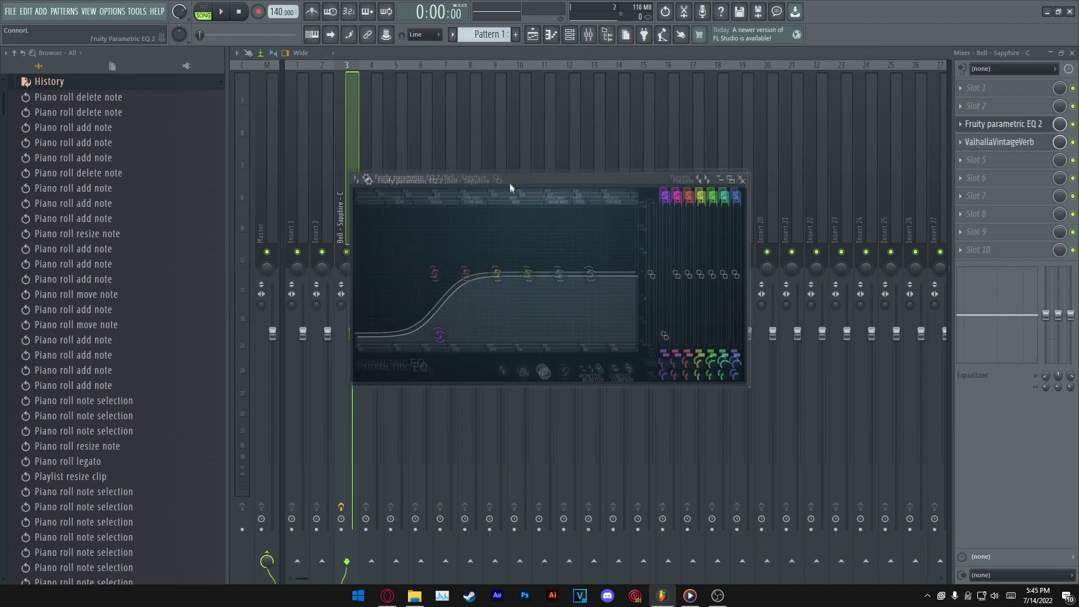
left_click(1032, 128)
key("space")
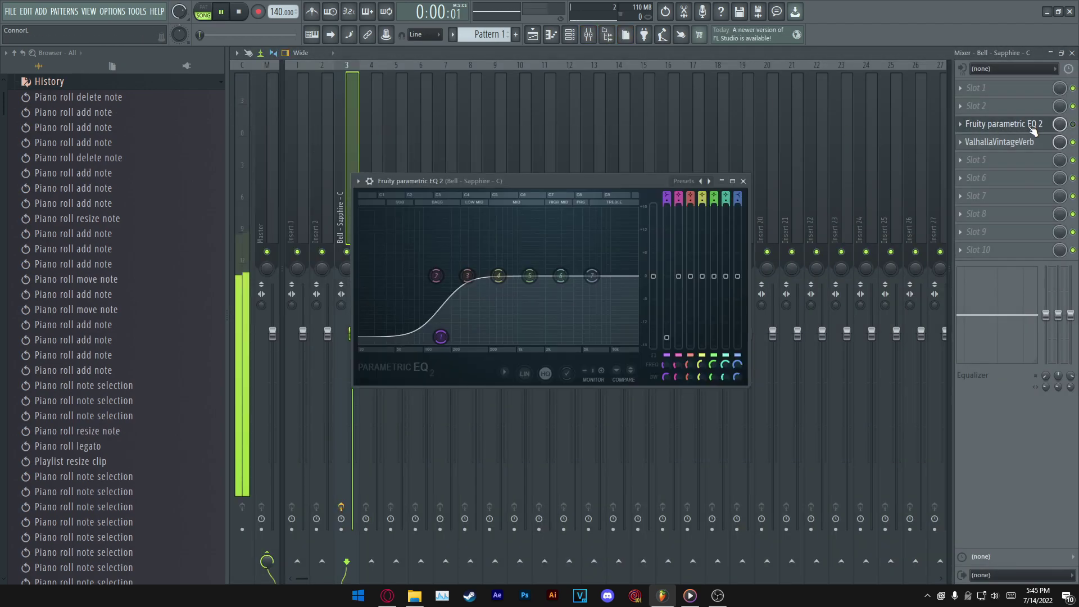
key("space")
left_click(743, 181)
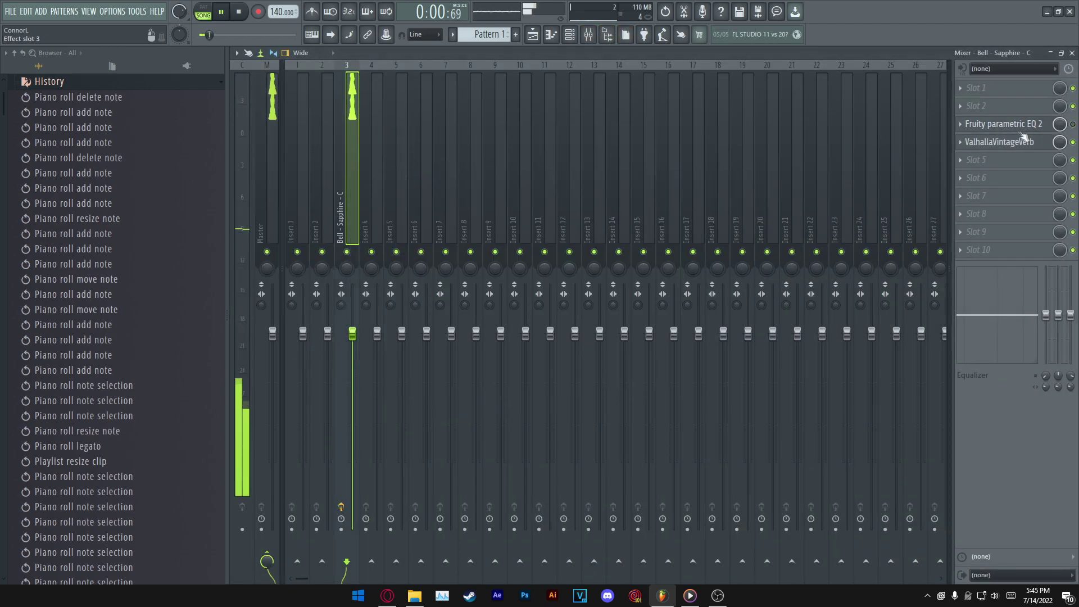
left_click(1073, 124)
- Move band 1 of the bell's EQ to 72 Hz at -18 dB during playback and close the EQ
left_click(1032, 126)
key("space")
left_click_drag(470, 322, 360, 341)
key("ctrl+z")
key("space")
key("space")
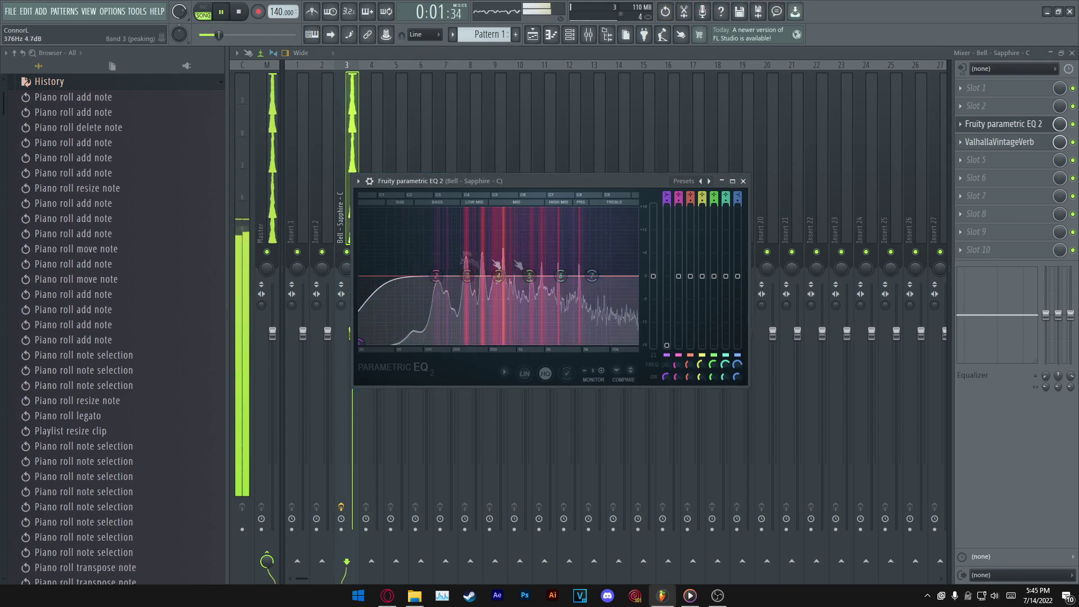
left_click_drag(360, 341, 410, 342)
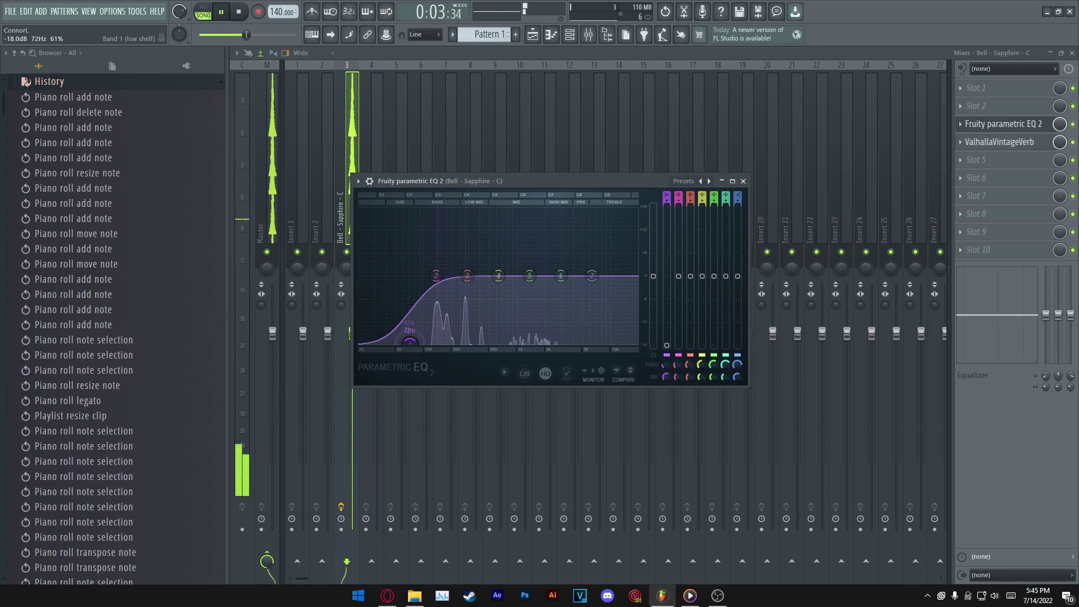
key("Escape")
- Delete the last chord's notes in the piano roll and enter D#3 and D#4 in their place, lasting to the end of bar 4
key("F7")
key("space")
key("ctrl+alt+z")
key("ctrl+alt+z")
key("ctrl+alt+z")
key("ctrl+alt+z")
key("ctrl+alt+z")
left_click(646, 430)
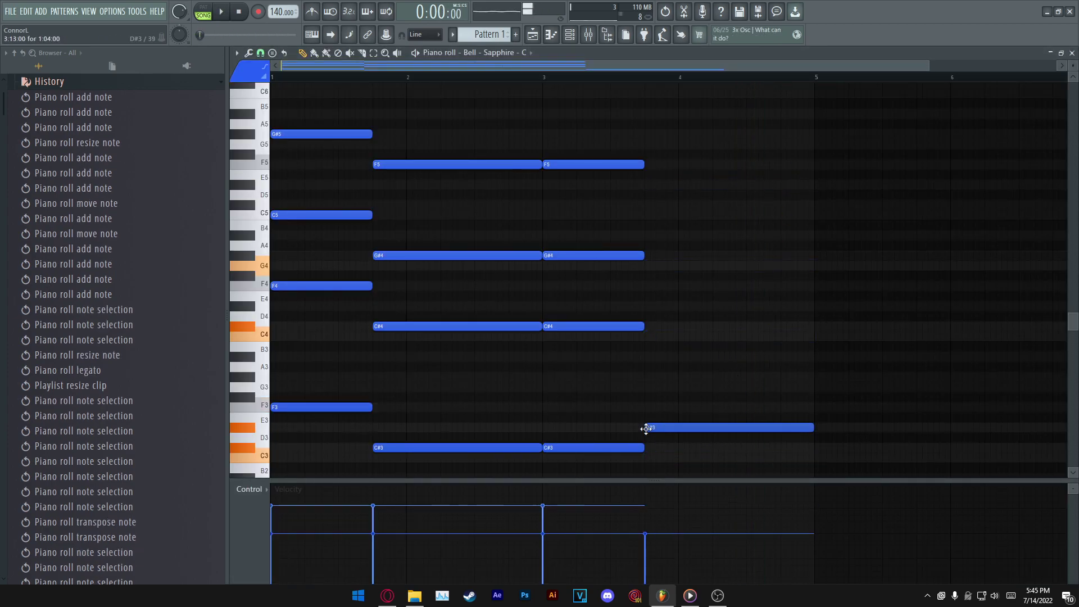
left_click(646, 384)
left_click_drag(644, 348, 655, 361)
left_click(662, 383, "ctrl")
right_click(656, 358)
right_click(659, 387)
left_click_drag(674, 306, 679, 306)
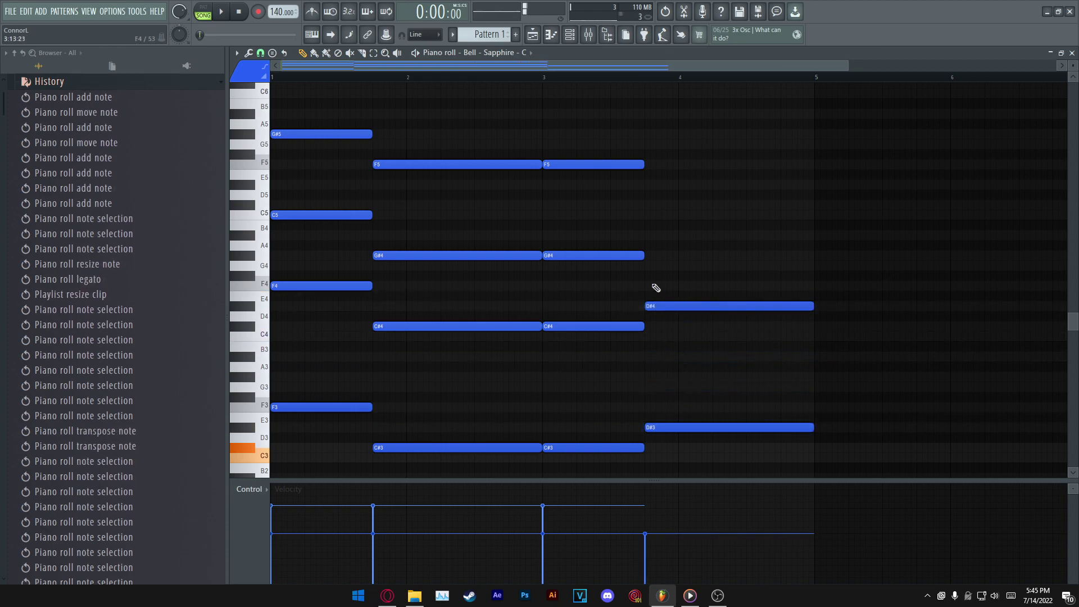
- Add A#4 and G4 to the last chord, raise the G4 one octave to G5 and deselect the notes
left_click(646, 267)
left_click_drag(642, 244, 667, 287)
key("ctrl+Up")
left_click(668, 286, "ctrl")
left_click_drag(722, 124, 743, 359)
left_click(747, 300)
scroll(608, 85, "down", 3)
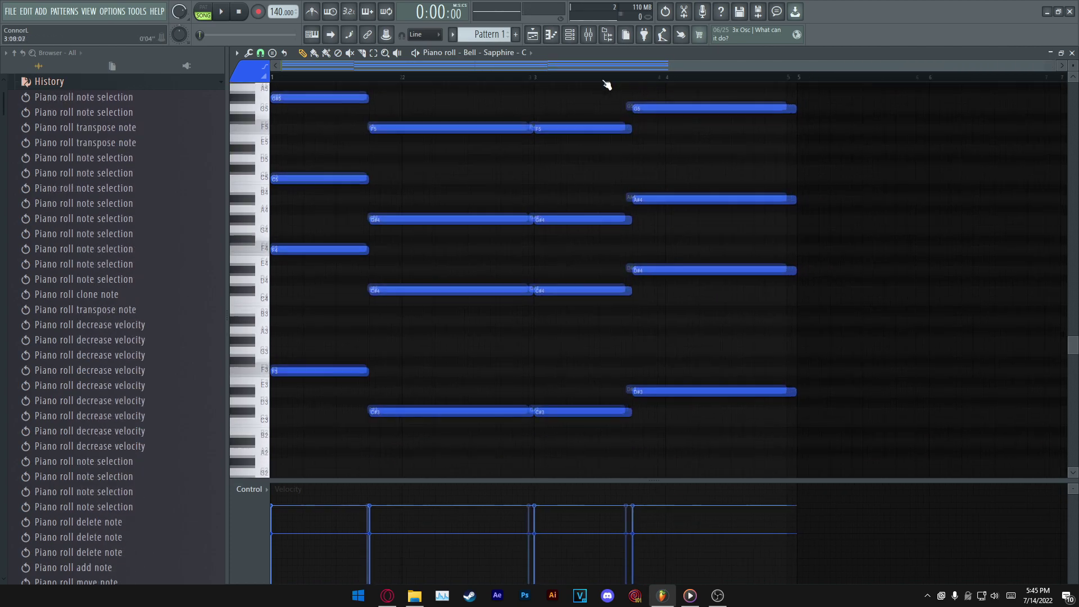
- Play the revised progression while viewing its spectrum in the bell track's EQ
key("F9")
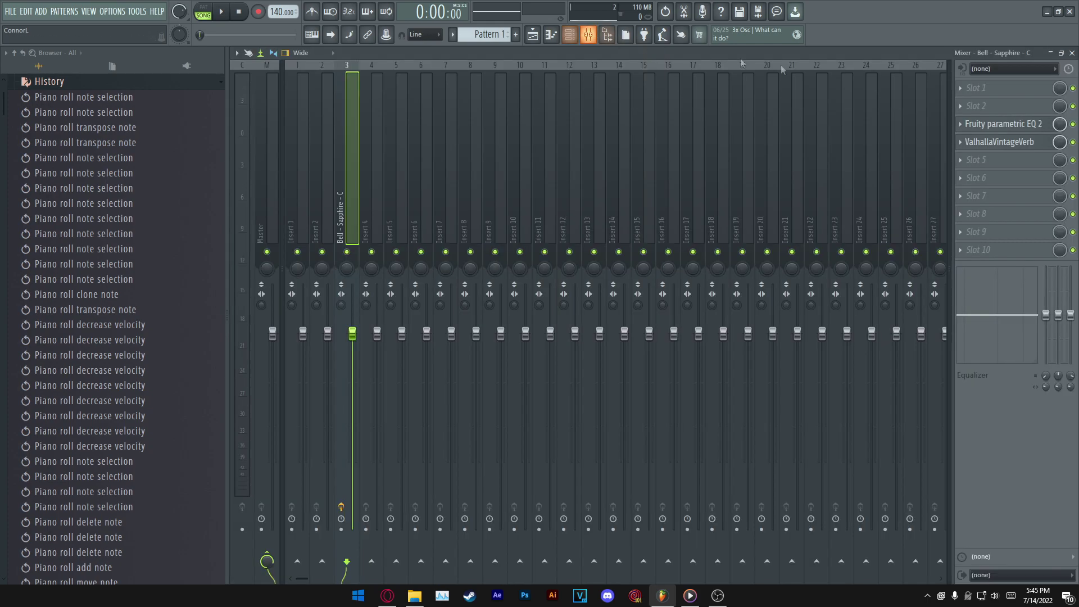
left_click(995, 130)
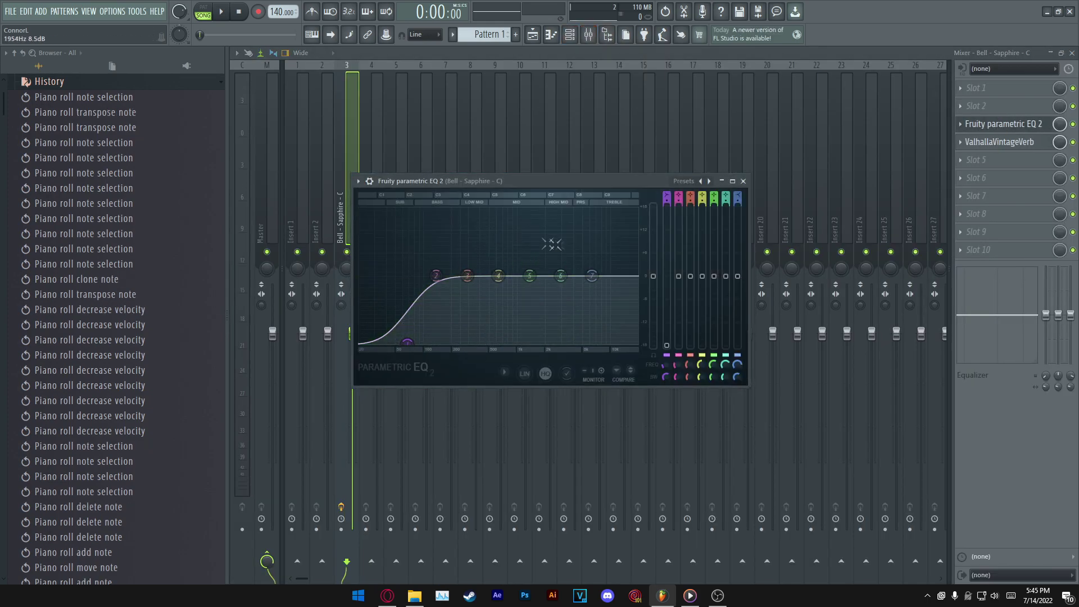
key("space")
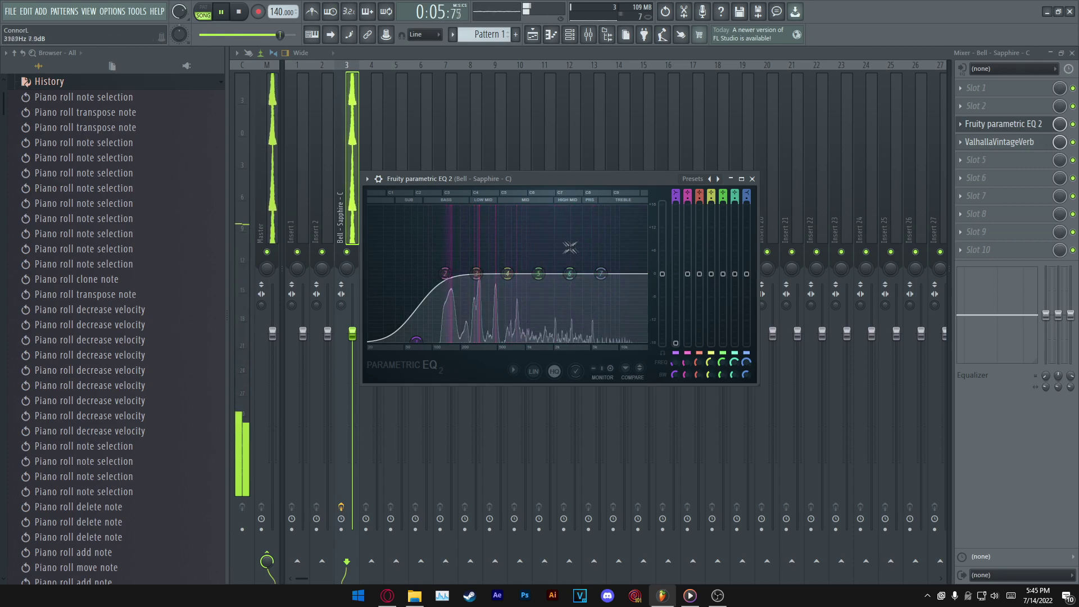
key("Escape")
key("Escape")
key("space")
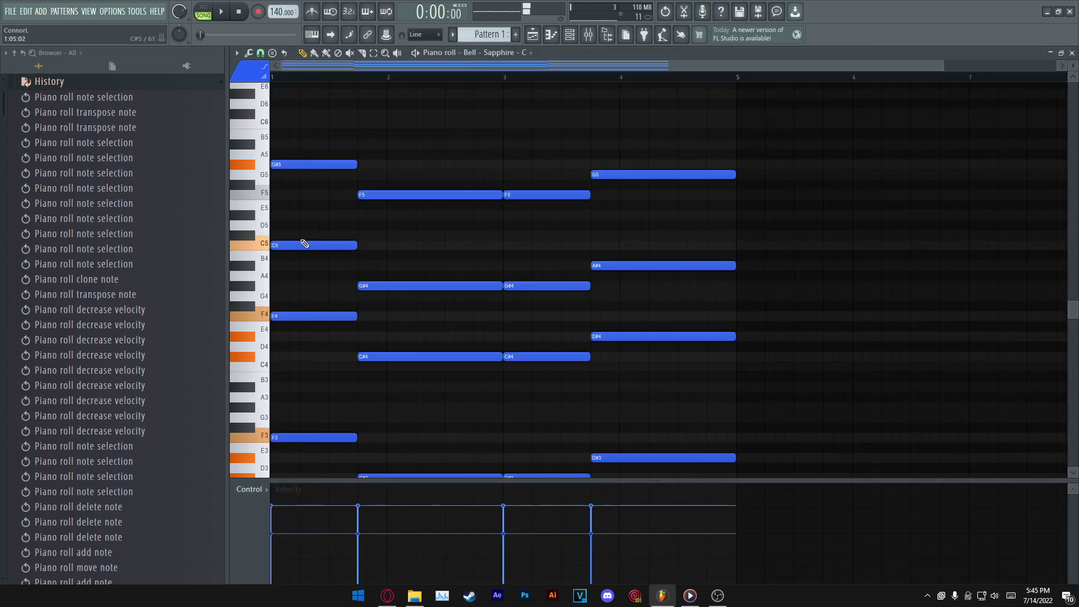
- Add F5 to the first chord, C5 to the second and third chords, and D#5 to the last, matching each chord's length
left_click(301, 195)
left_click_drag(374, 236, 376, 247)
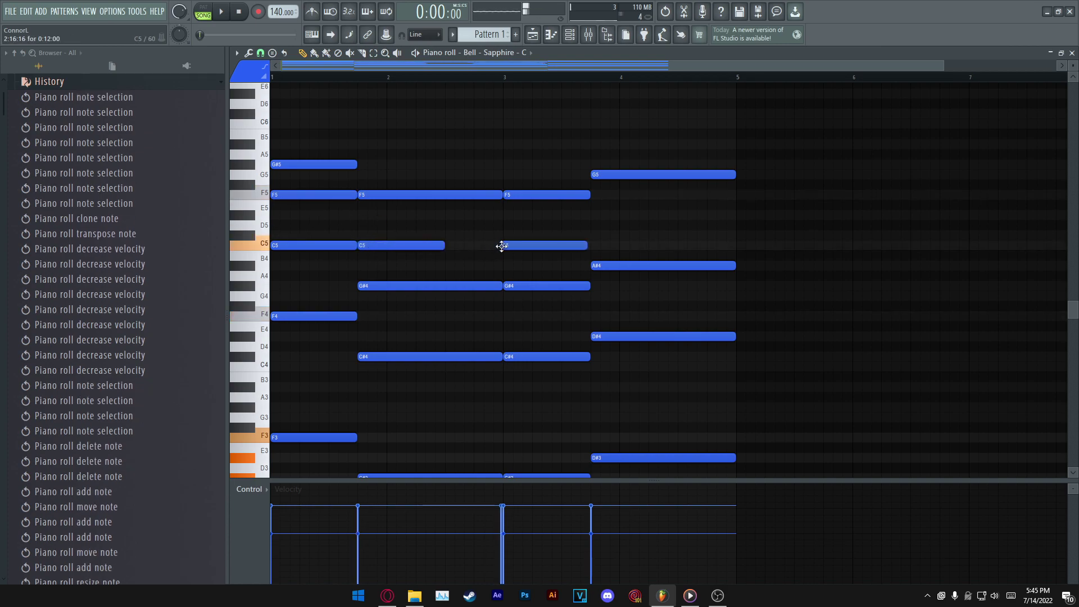
left_click(593, 215)
left_click_drag(562, 243, 564, 246)
left_click_drag(676, 215, 749, 225)
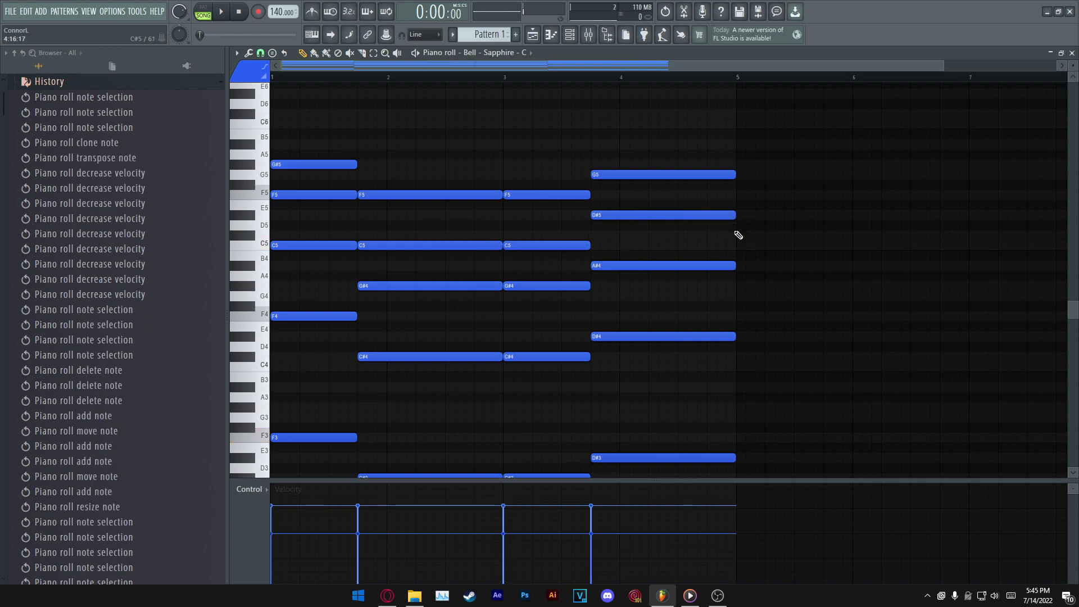
- Play the progression and lower the third chord's C5 to A#4 and its G#4 to G4
left_click_drag(490, 233, 487, 188)
scroll(467, 163, "down", 1)
key("space")
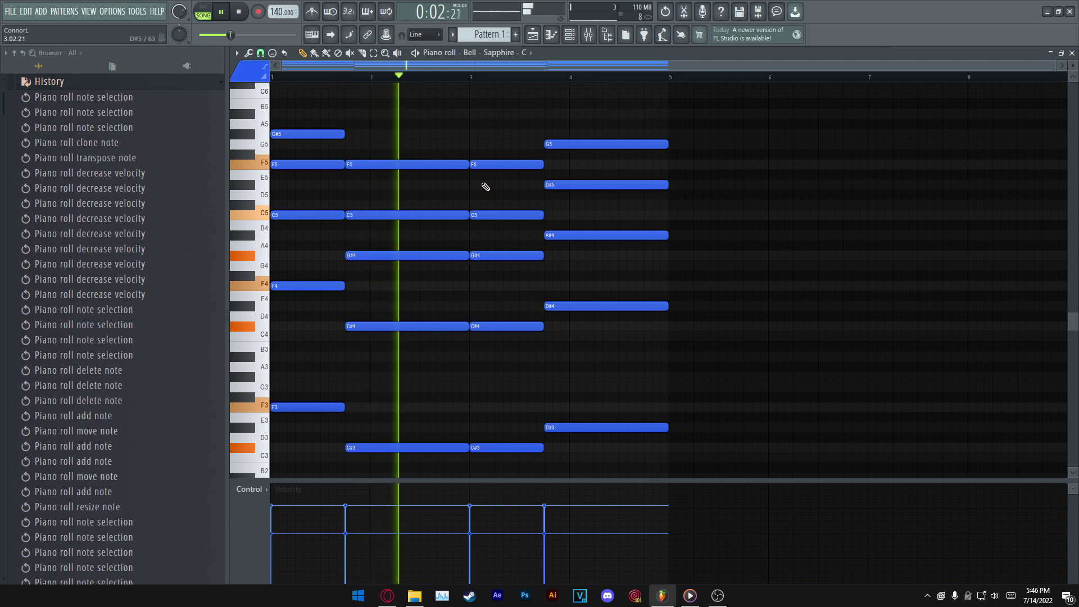
key("space")
left_click_drag(475, 215, 476, 235)
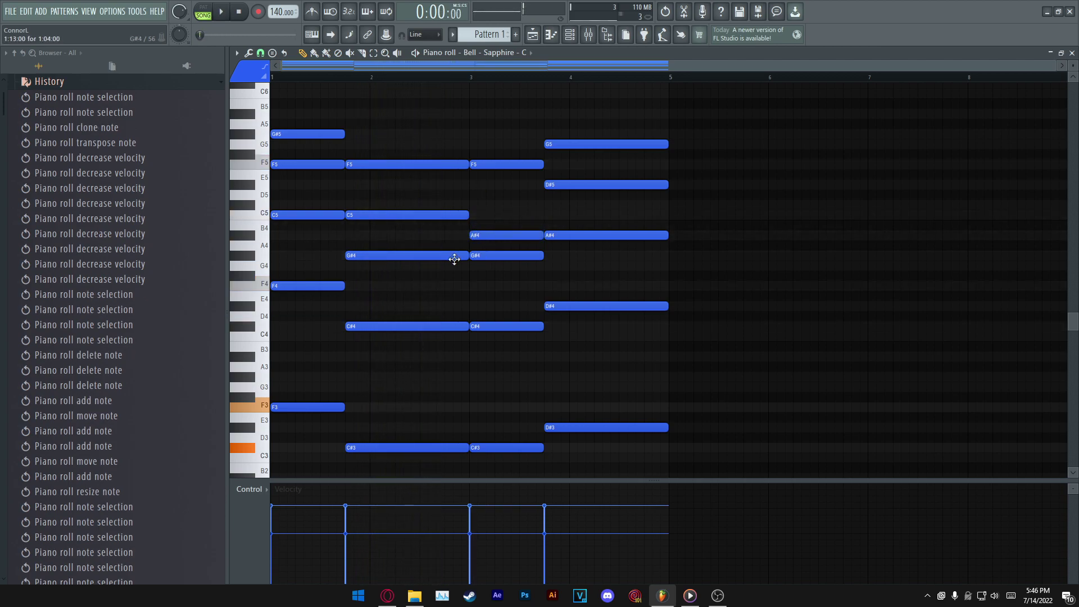
right_click(486, 255)
mouse_move(518, 279)
left_mouse_down()
mouse_move(609, 255)
mouse_move(514, 280)
left_mouse_up()
key("ctrl+z")
left_click_drag(504, 257, 497, 274)
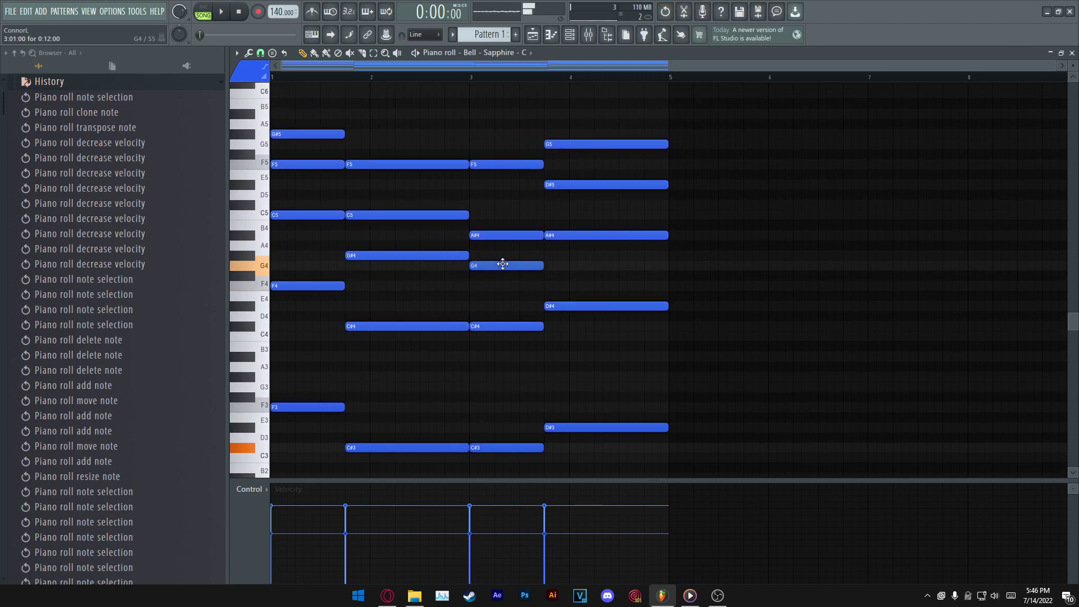
- Play the progression and lower the third chord's G4 to F4
scroll(530, 270, "down", 2)
scroll(489, 251, "up", 2)
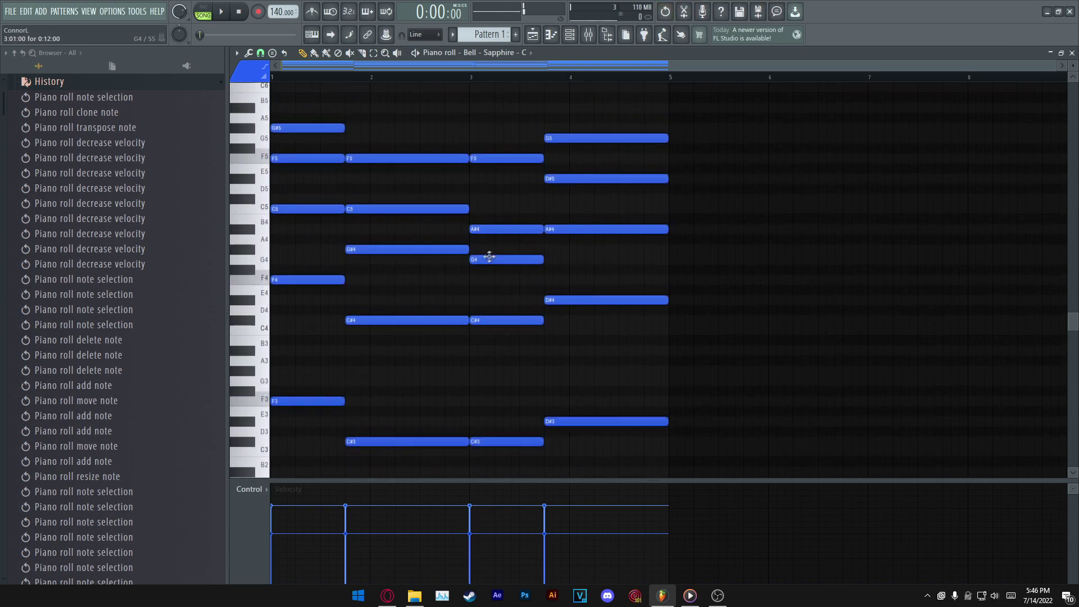
left_click(510, 236)
scroll(934, 241, "up", 2)
key("space")
scroll(883, 245, "down", 2)
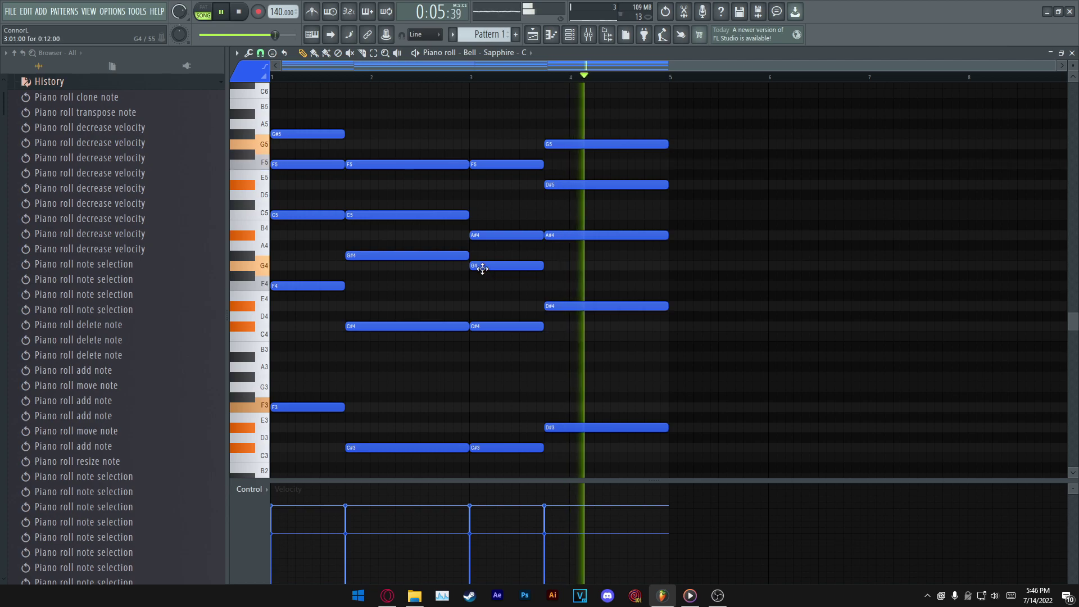
left_click_drag(482, 268, 479, 289)
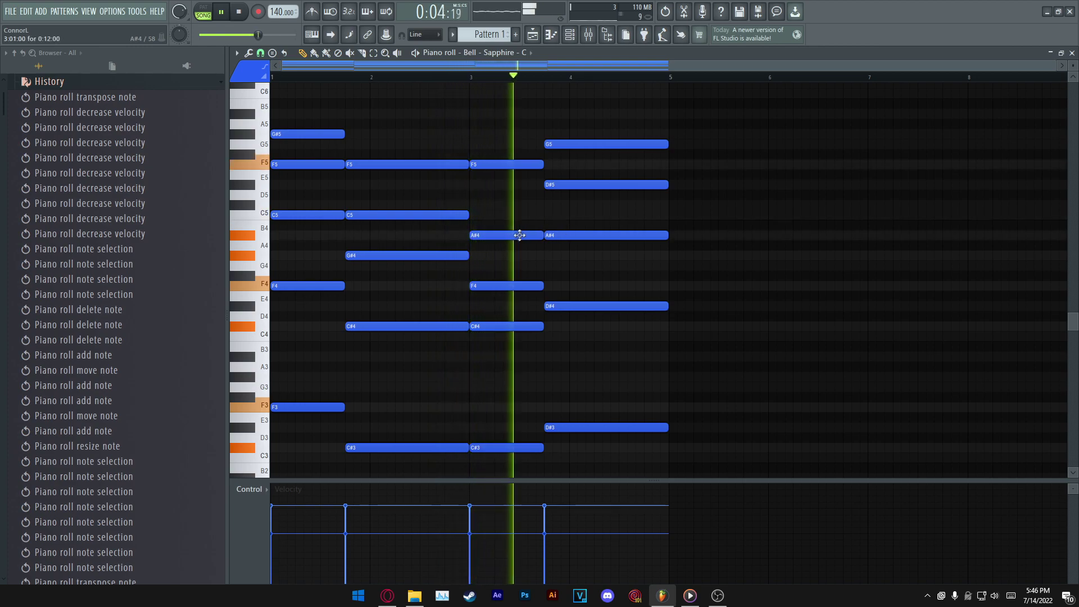
key("space")
- Add G#4 to the last chord and replace its A#4 and D#5 with C5 during playback
left_click(548, 255)
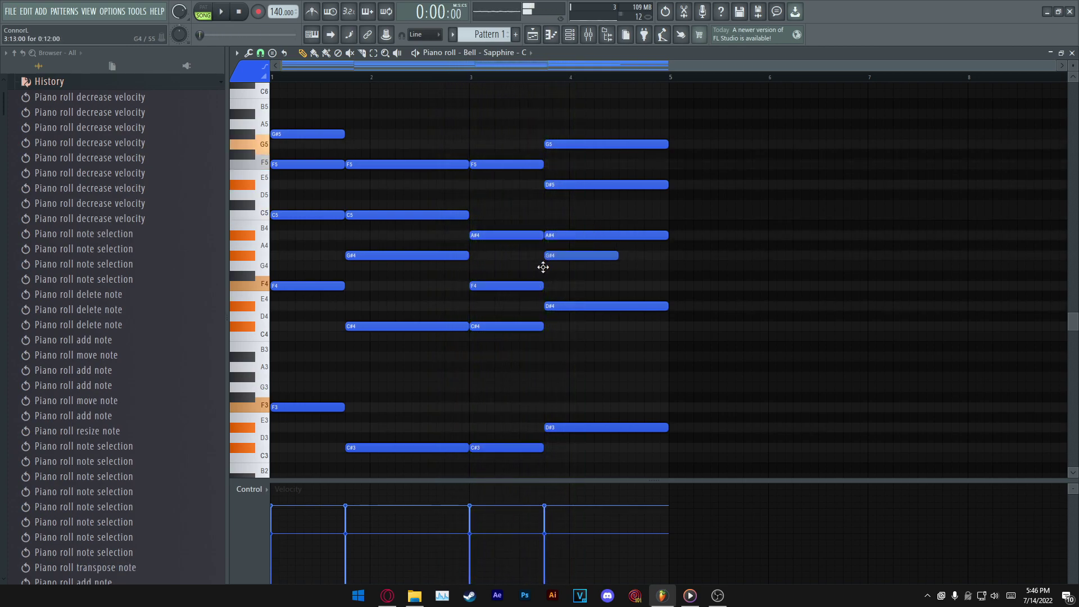
left_click(543, 267)
key("space")
left_click_drag(617, 265, 618, 215)
right_click(605, 185)
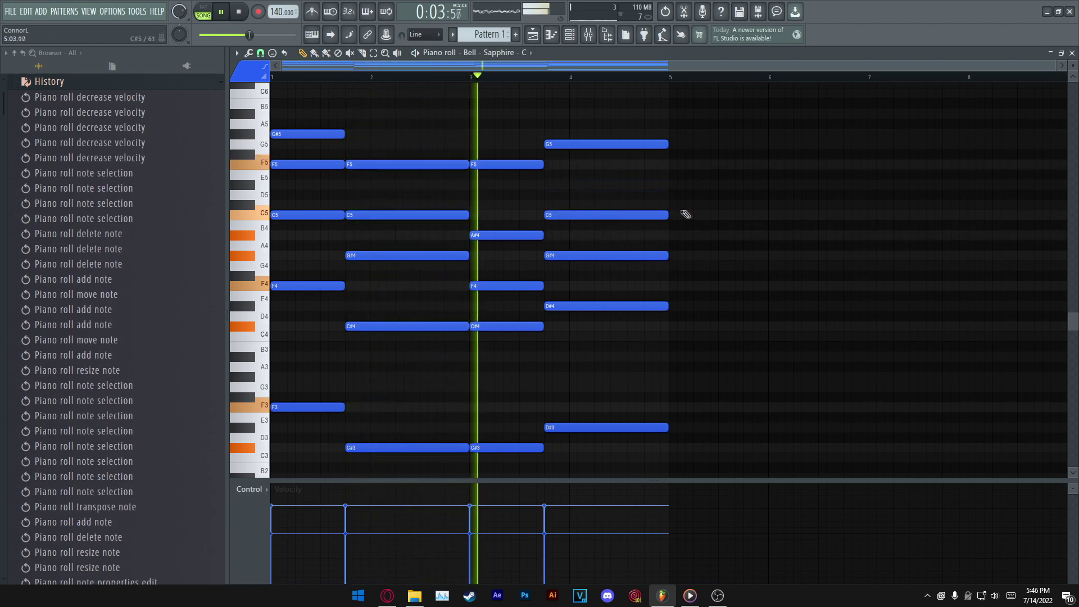
key("space")
- Move the last chord's C5 up to D#5 and play the progression
left_click_drag(557, 215, 562, 244)
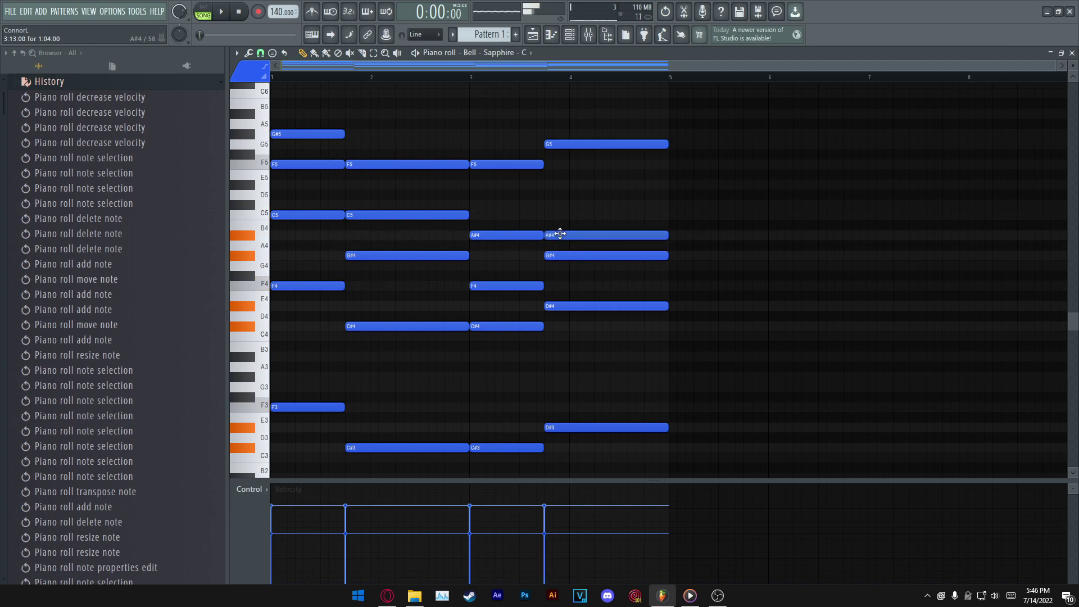
left_click_drag(561, 192, 560, 184)
key("space")
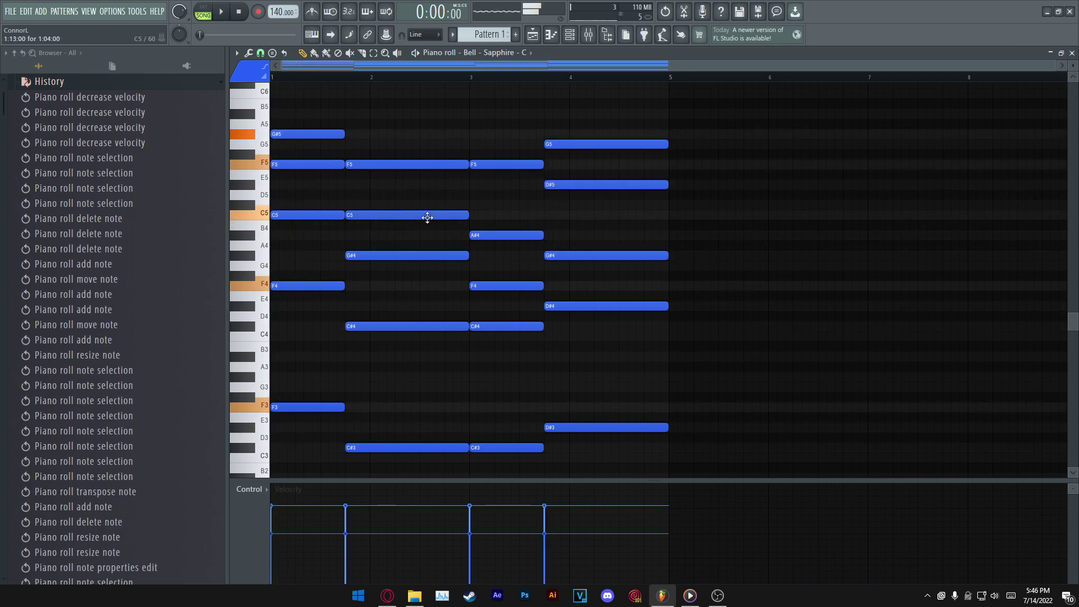
- Add C5 and G4 to the last chord and re-enter its G#4 at the full chord length during playback
left_click(544, 217)
mouse_move(545, 214)
left_mouse_down("shift")
mouse_move(556, 258)
mouse_move(546, 267)
left_mouse_up("shift")
key("space")
right_click(555, 257)
left_click(572, 247)
mouse_move(652, 246)
left_mouse_down()
mouse_move(655, 255)
mouse_move(635, 254)
mouse_move(670, 254)
left_mouse_up()
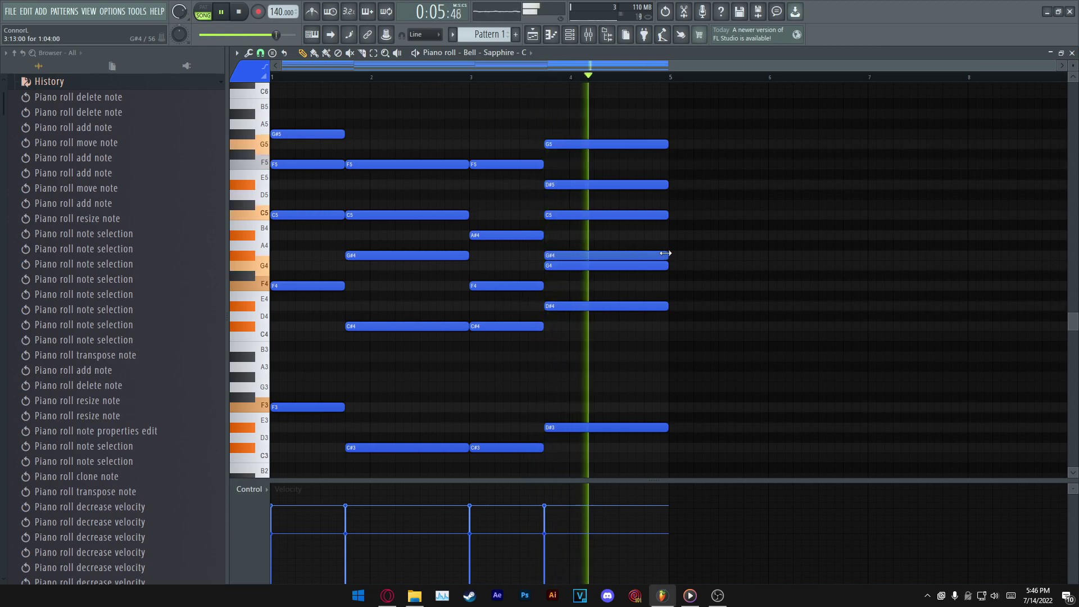
- Duplicate the four-bar chord progression into bars 5 to 8
scroll(740, 208, "up", 2)
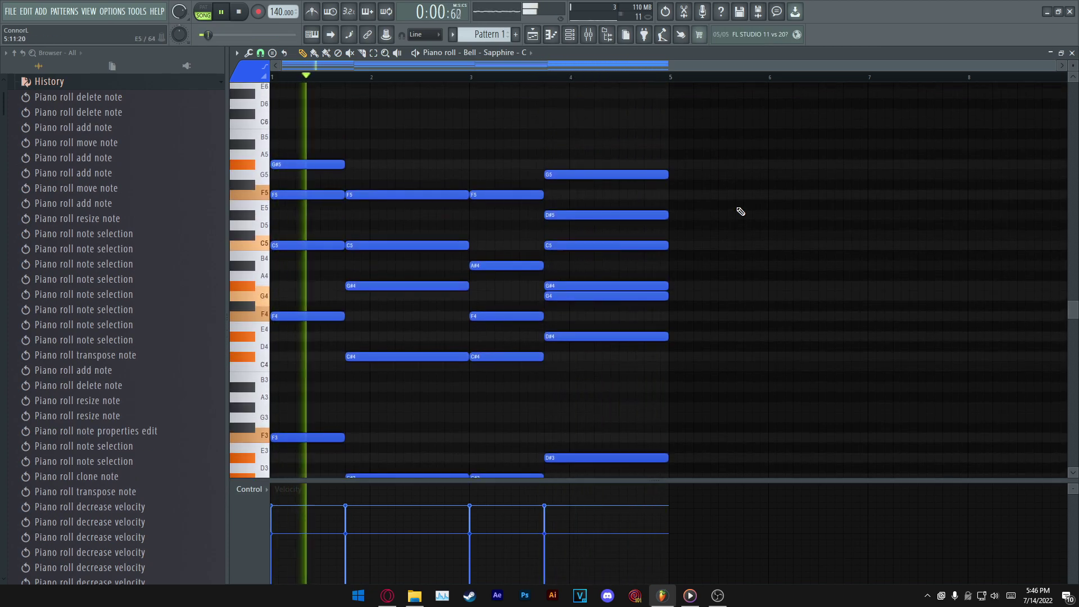
key("ctrl+b")
scroll(642, 115, "down", 2)
scroll(539, 121, "down", 1)
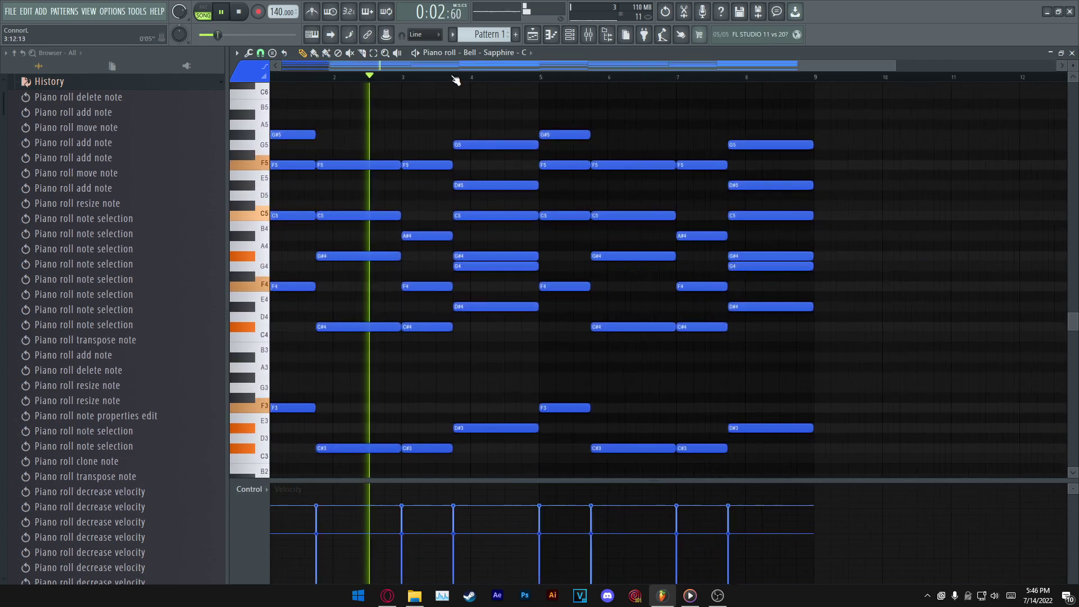
scroll(337, 95, "up", 2)
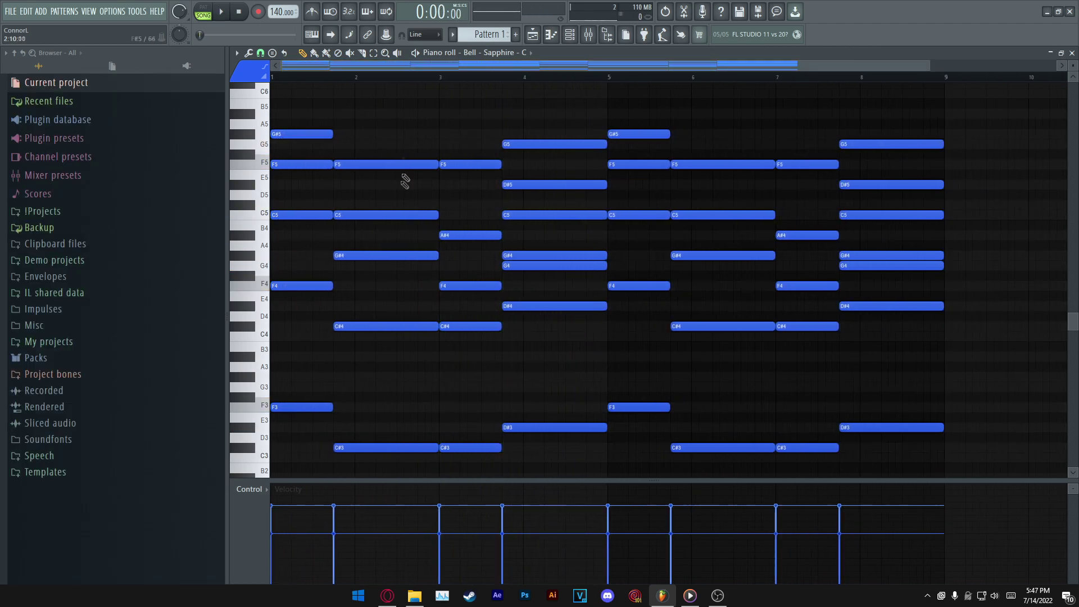
- Select the chord notes above the bass line and try the level randomizer on them
scroll(357, 216, "up", 4)
left_click_drag(357, 216, 462, 228)
key("ctrl+d")
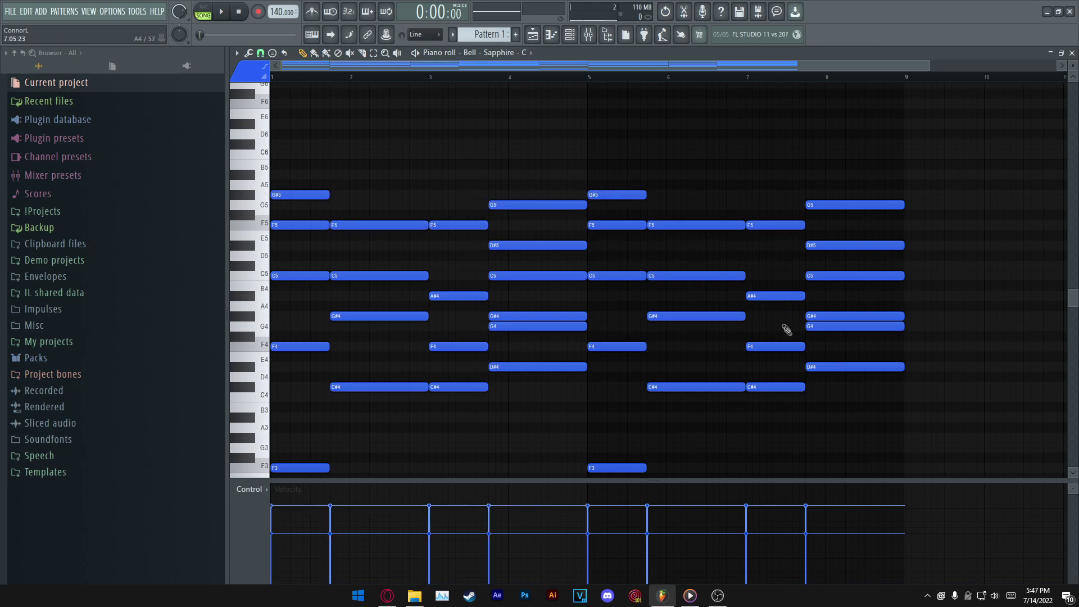
left_click_drag(918, 163, 167, 432)
scroll(494, 441, "down", 3)
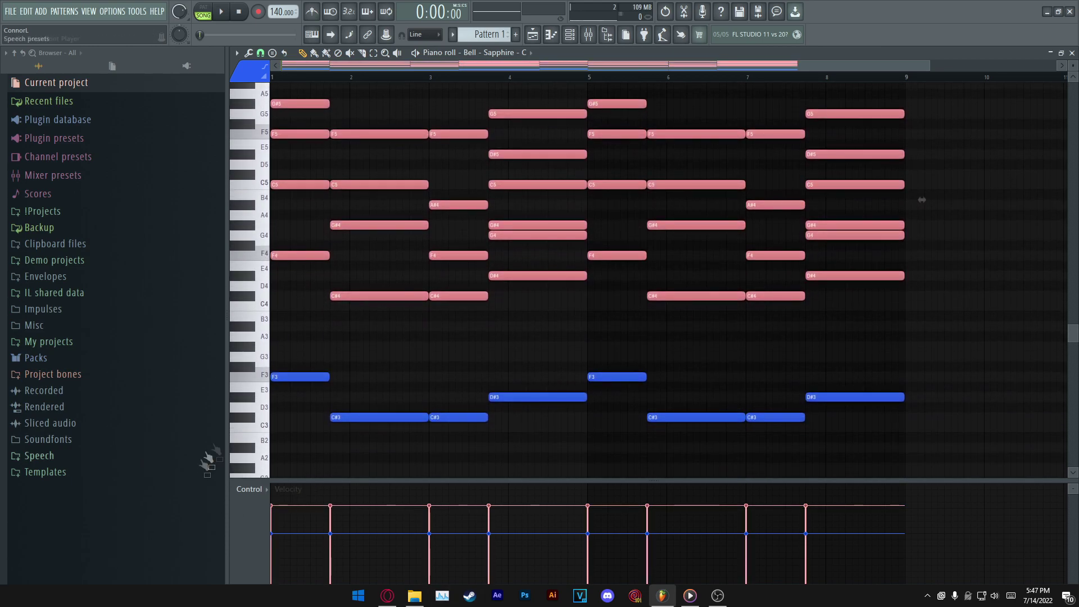
key("alt+r")
left_click(598, 404)
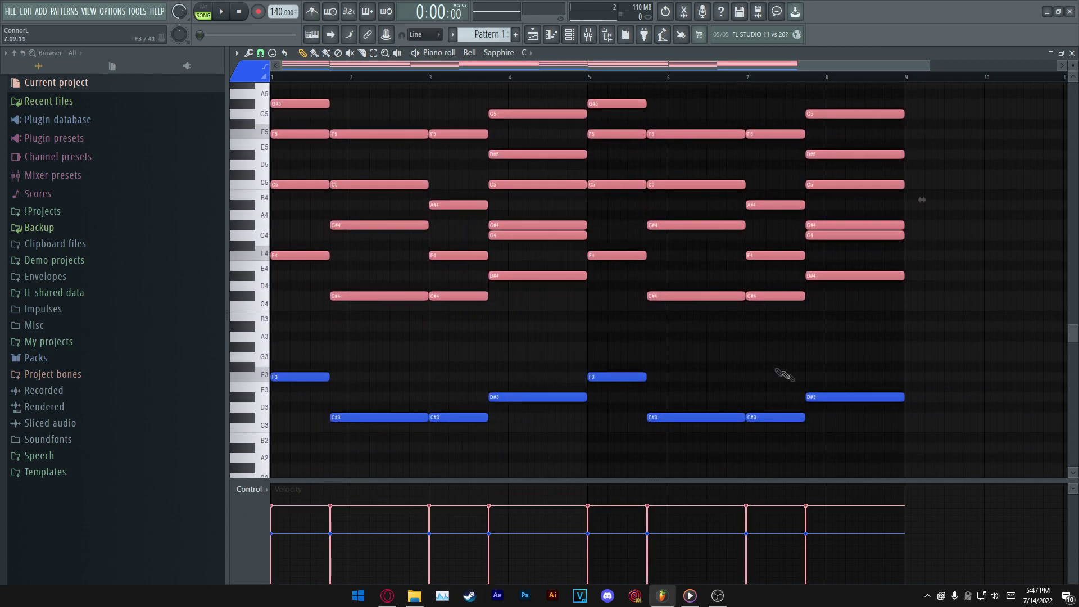
- Randomize the velocities of all the chord notes slightly, choosing a different levels seed
key("ctrl+a")
key("alt+r")
left_click_drag(523, 350, 523, 338)
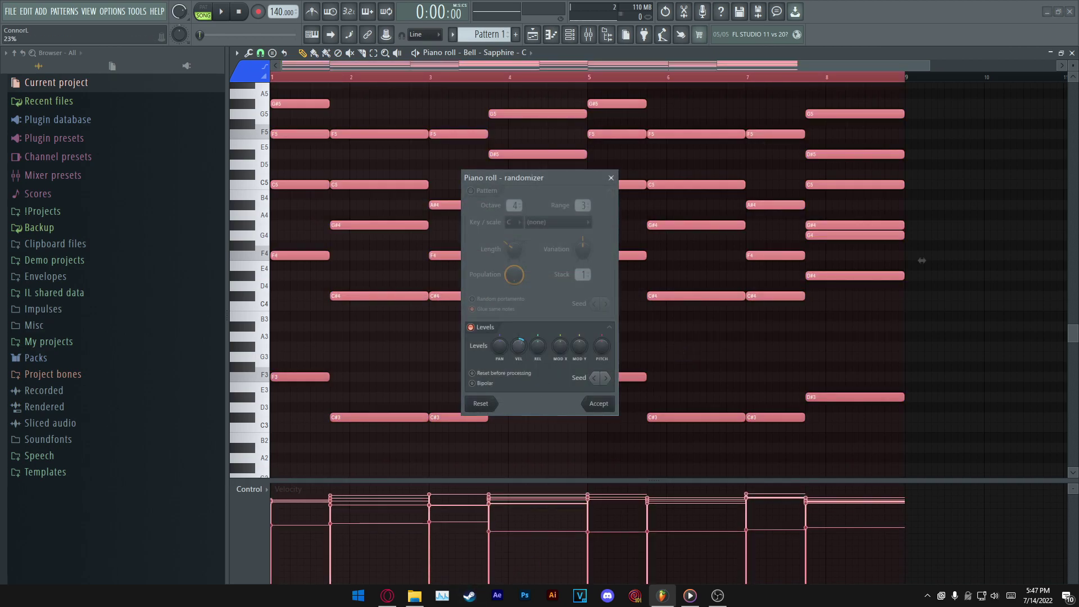
left_click(608, 380)
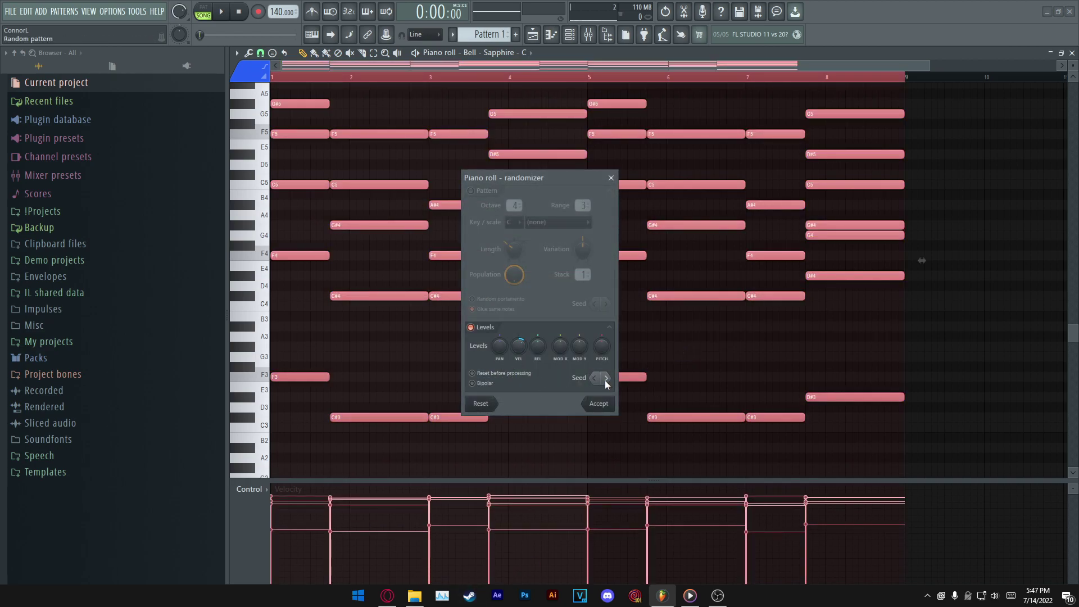
left_click(601, 403)
- Lower the randomized note velocities slightly, including the bass notes, and clear the selection
scroll(780, 344, "down", 2)
left_click_drag(908, 358, 295, 430)
scroll(586, 376, "down", 1)
key("ctrl+d")
scroll(848, 360, "down", 1)
- Check the effect slots on the bell's mixer track and return to the chord notes
key("F9")
left_click(1004, 124)
left_click(1015, 125)
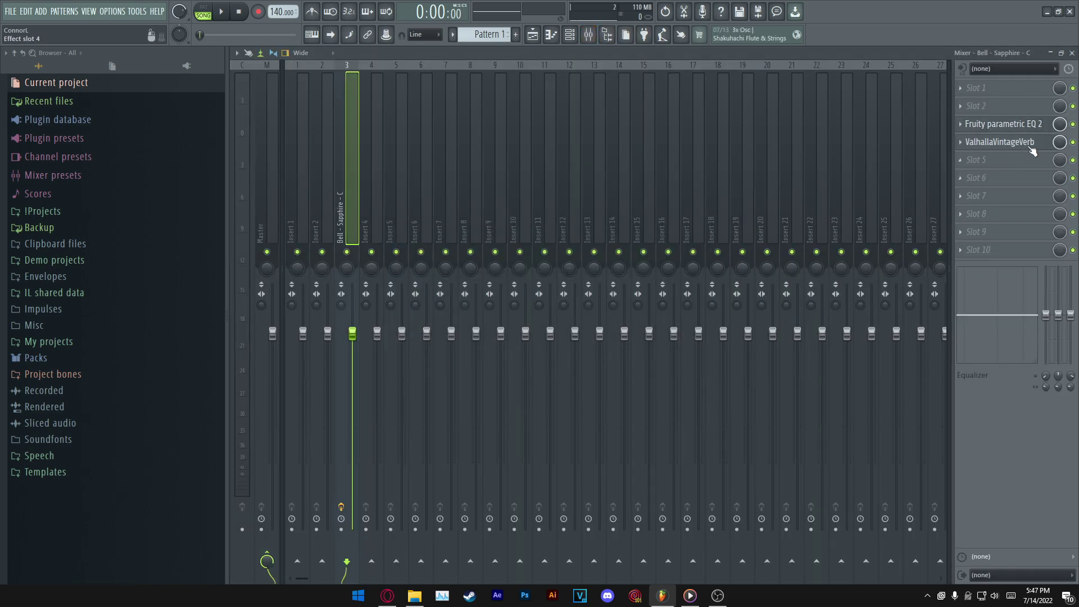
key("F7")
- Transpose the whole eight-bar chord progression down three semitones
scroll(475, 319, "up", 1)
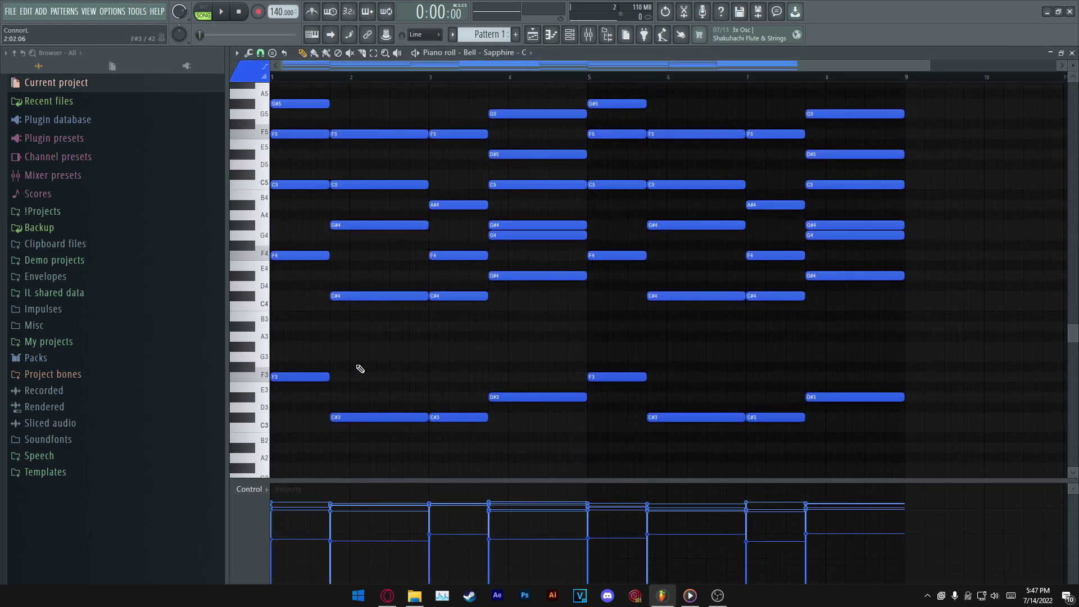
key("shift+Down")
key("shift+Down")
key("Down")
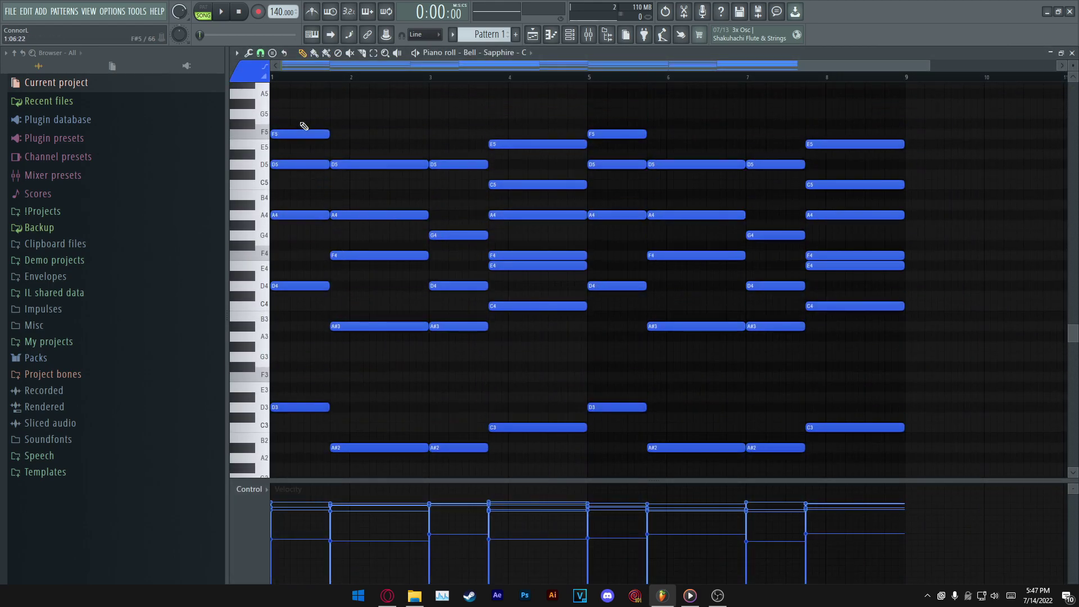
key("ctrl+a")
key("ctrl+d")
left_click_drag(275, 128, 826, 353)
key("ctrl+d")
scroll(841, 348, "down", 2)
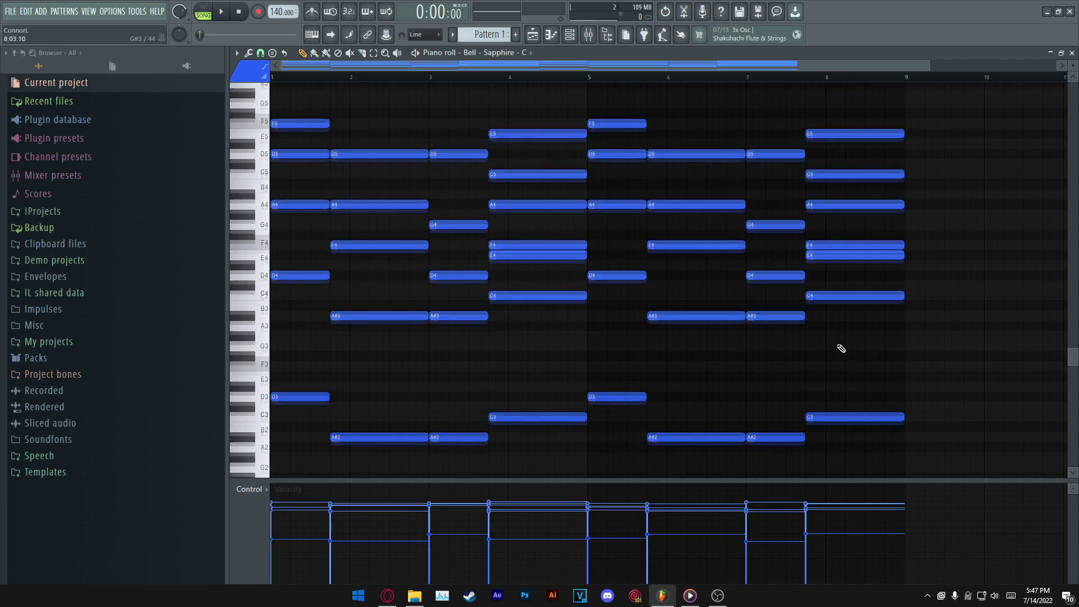
scroll(306, 378, "up", 1)
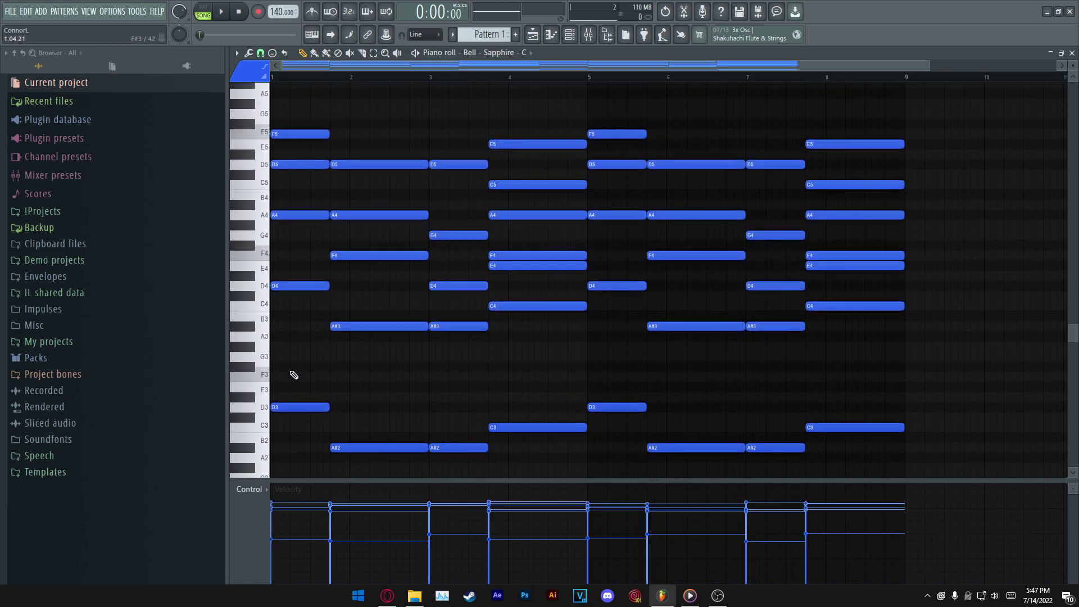
- Play back the transposed chord progression
key("space")
scroll(469, 366, "down", 1)
scroll(471, 364, "up", 1)
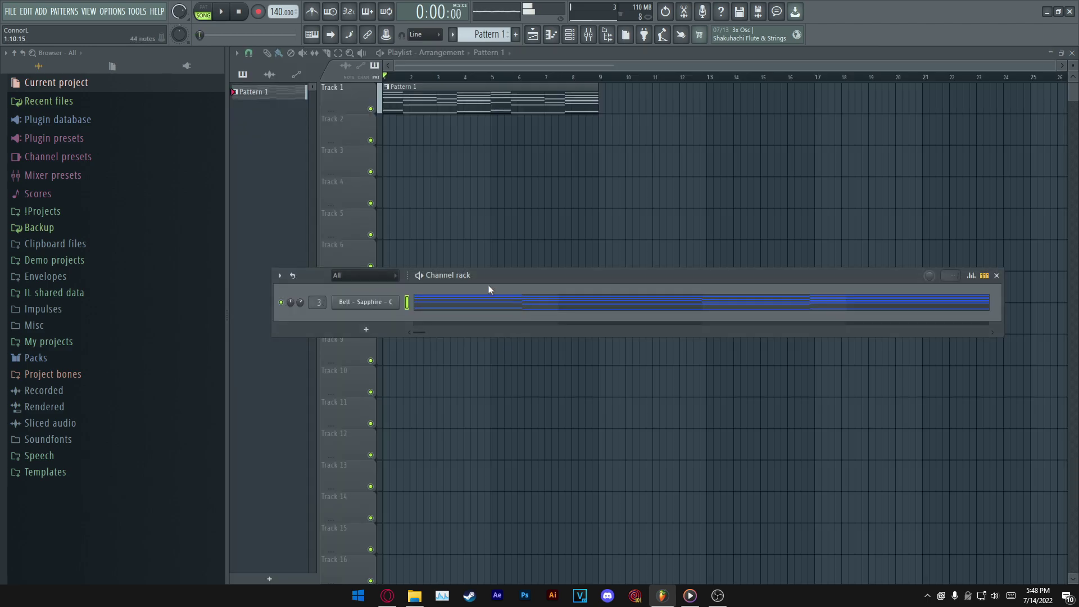
- Clone the bell channel together with its notes and open the copy's piano roll
left_click_drag(485, 276, 501, 269)
right_click(376, 295)
left_click(434, 402)
key("F6")
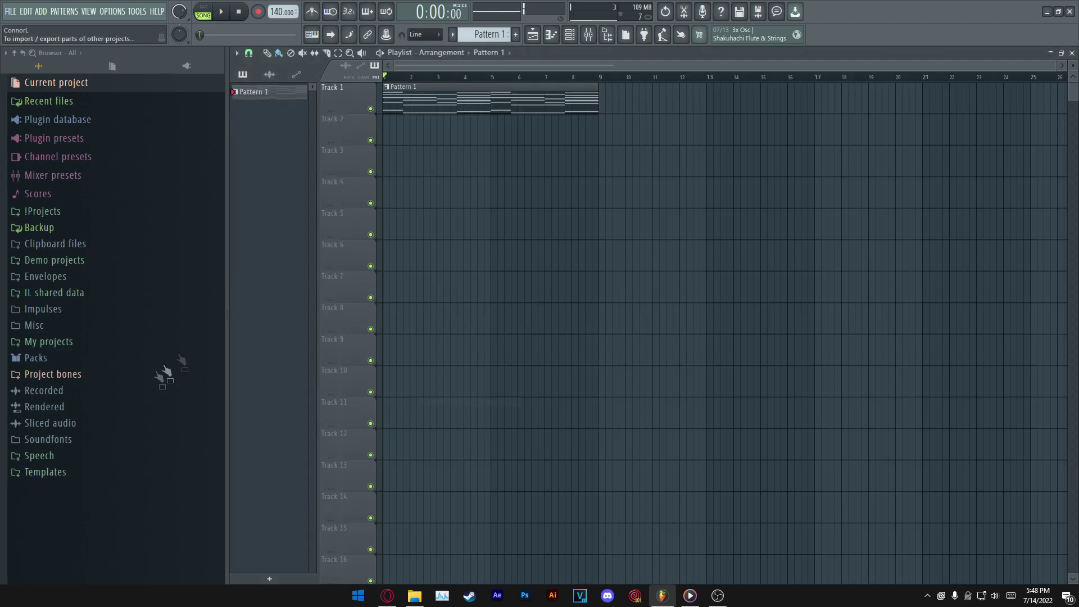
left_click(570, 35)
left_click(490, 317)
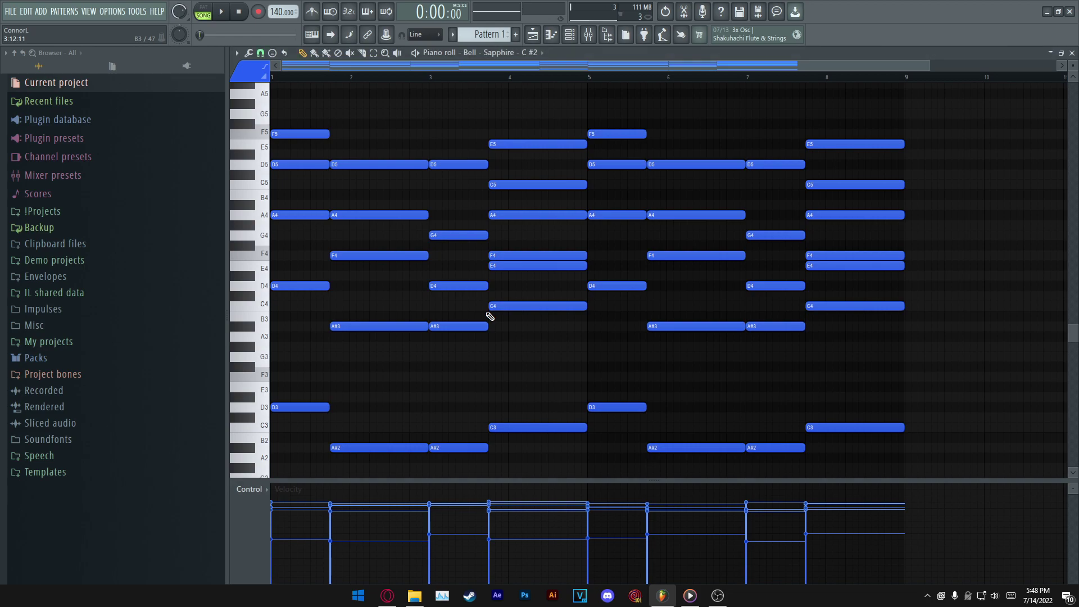
- Arpeggiate the cloned chords with the Normal pattern, range 1 and Time sync, adjusting the time multiplier
key("alt+a")
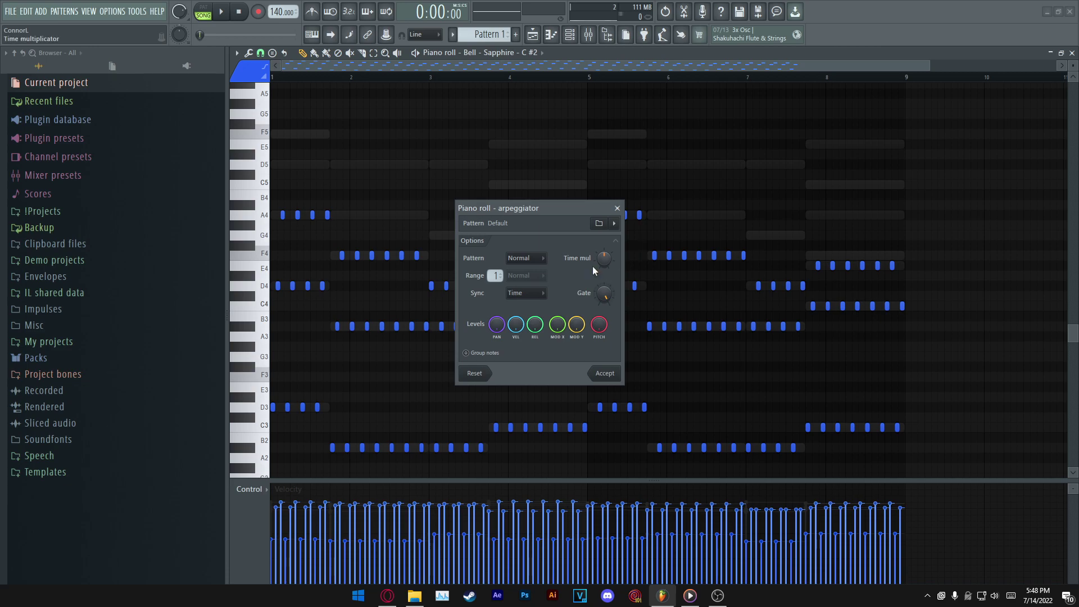
left_click_drag(604, 259, 595, 280)
key("Return")
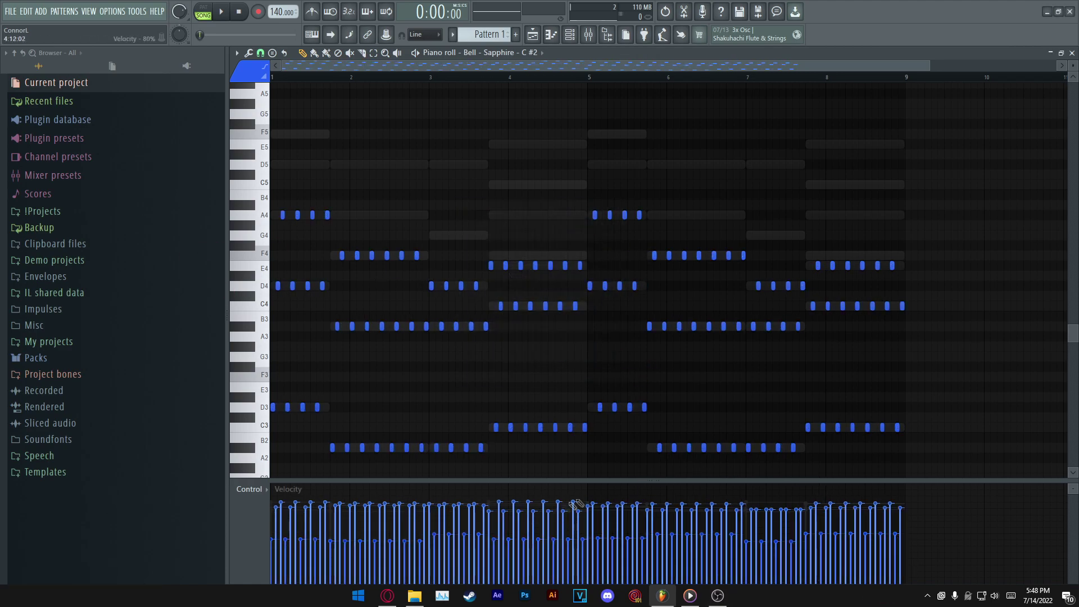
- Level all arpeggio note velocities to about 75% and apply a slight randomization to them
key("ctrl+a")
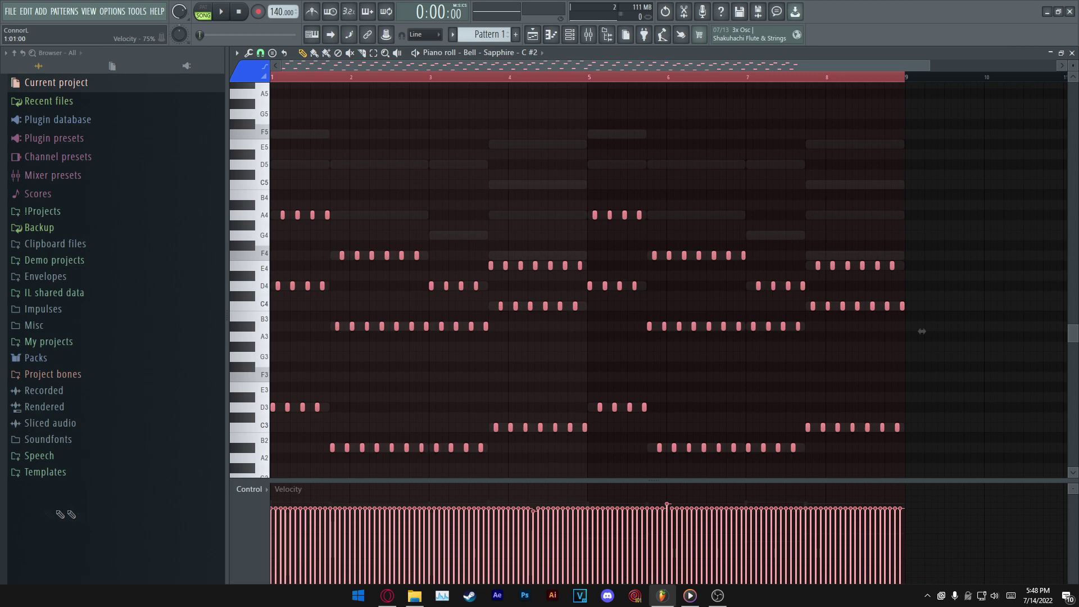
scroll(224, 292, "right", 1)
left_click(509, 54)
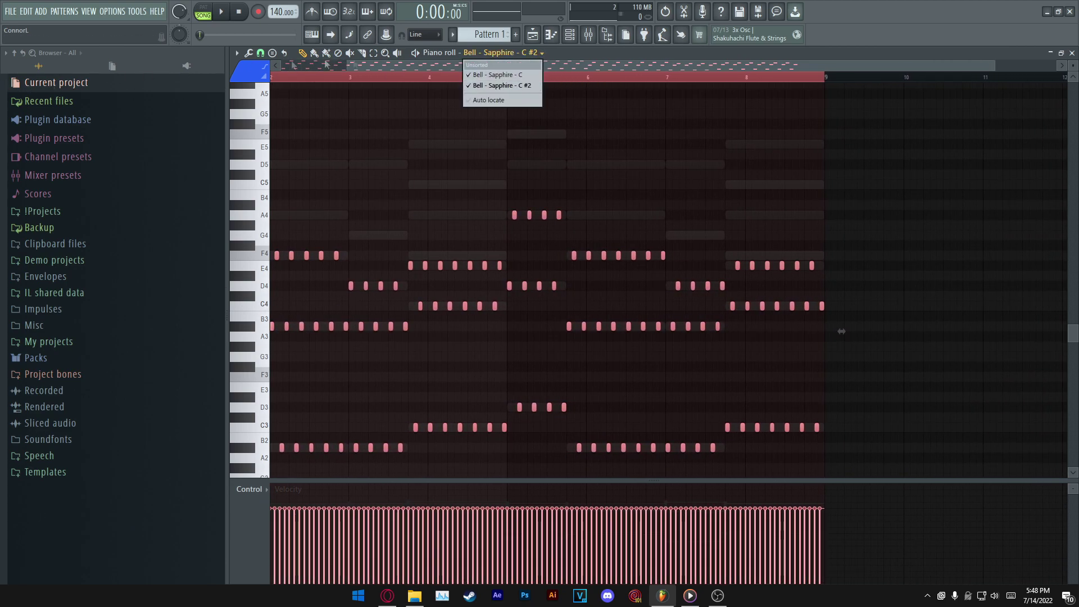
left_click_drag(434, 66, 1, 83)
key("alt+r")
left_click(606, 405)
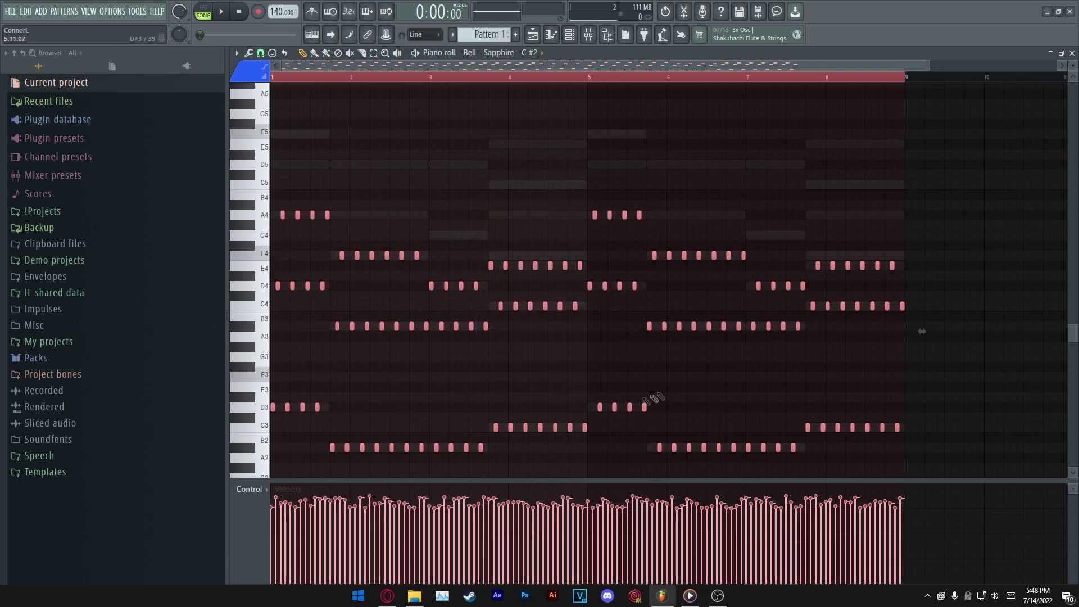
- Lower the velocities of the arpeggio's bass notes
scroll(679, 385, "down", 1)
left_click_drag(917, 371, 181, 534)
scroll(849, 375, "down", 5)
key("ctrl+a")
- Load Omnisphere for the arpeggio with the Arp - Cut Up patch from the Banks directory
key("F7")
left_click(44, 362)
scroll(72, 380, "down", 1)
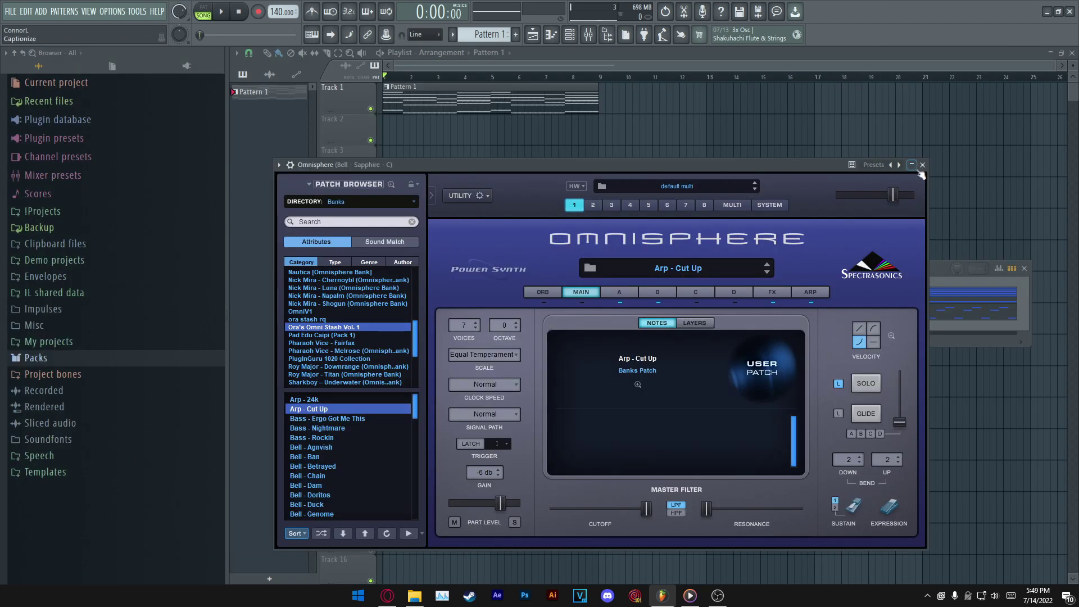
left_click(920, 169)
- Mute the bell channel, play the Omnisphere arpeggio alone and route Omnisphere to mixer track 4
key("ctrl+v")
left_click(309, 296)
key("ctrl+z")
left_click(368, 310)
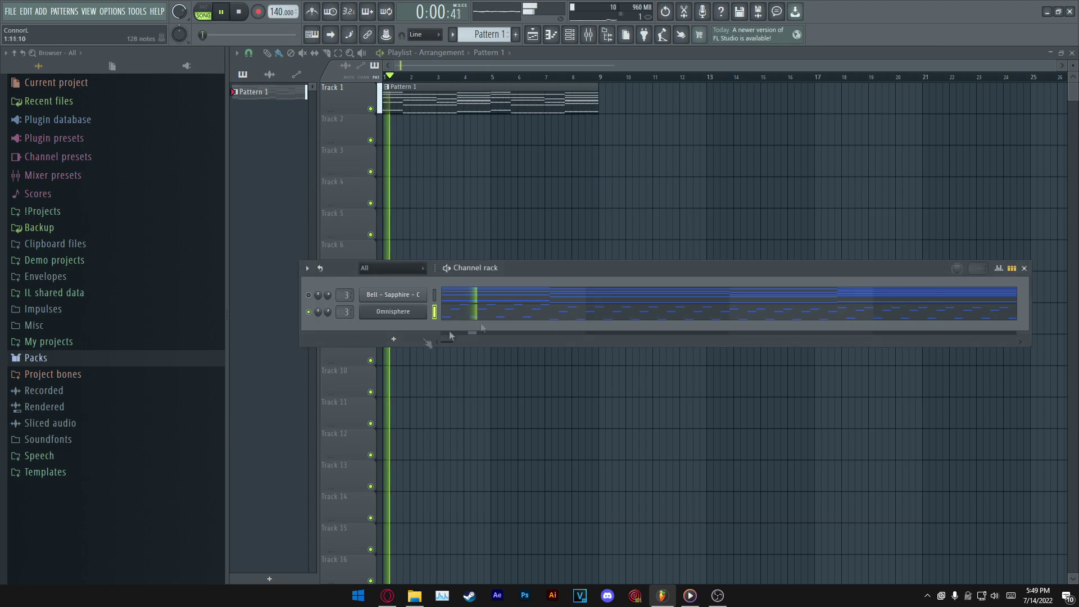
key("space")
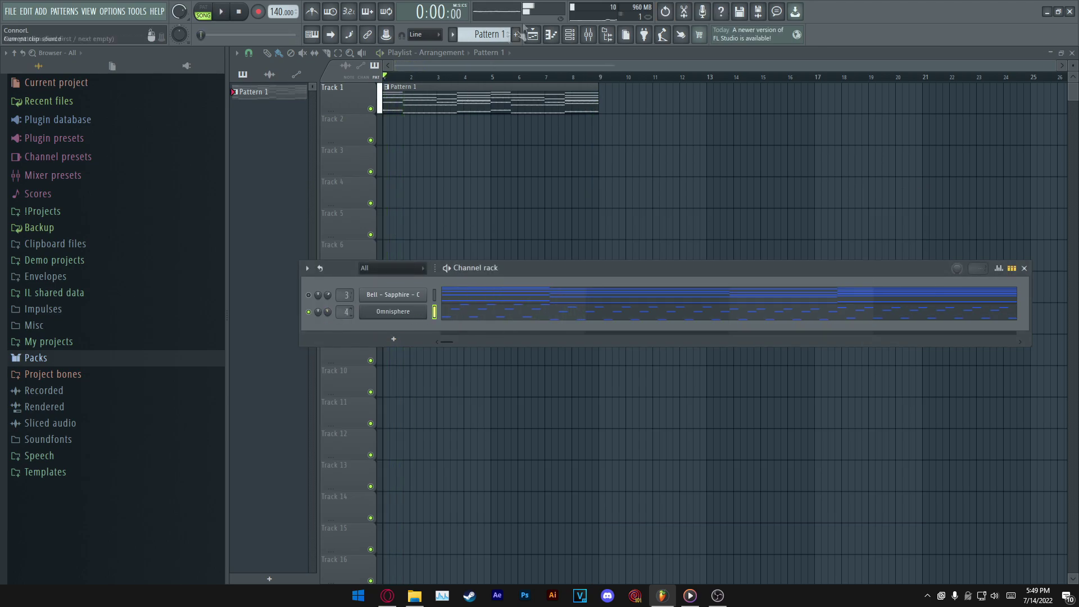
- Add Fruity Parametric EQ 2 to the first effect slot of the Omnisphere mixer track and adjust its low band
key("F9")
left_click(981, 88)
mouse_move(989, 103)
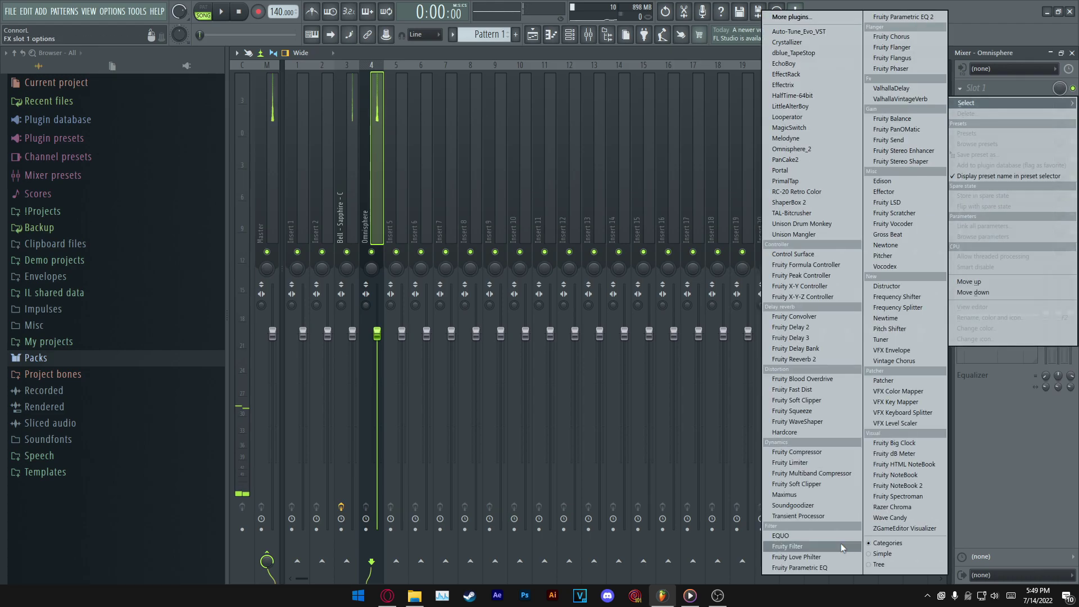
left_click(922, 18)
left_click_drag(318, 230, 336, 300)
left_click_drag(392, 139, 425, 146)
left_click_drag(373, 308, 382, 308)
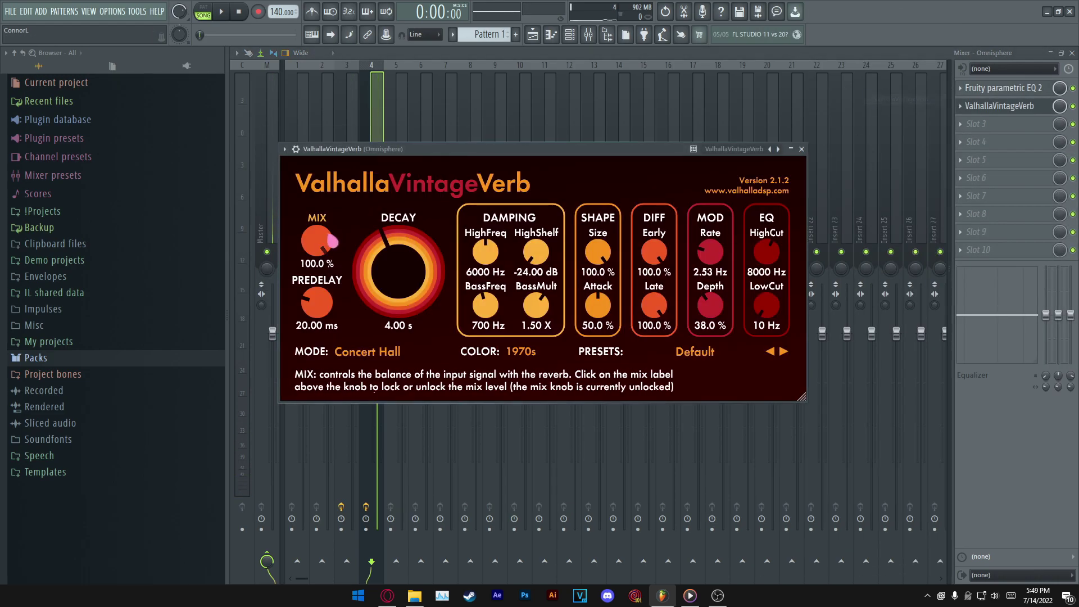
- Set the mix of the ValhallaVintageVerb in the Omnisphere track's second slot to 39.2%
left_click_drag(318, 301, 318, 312)
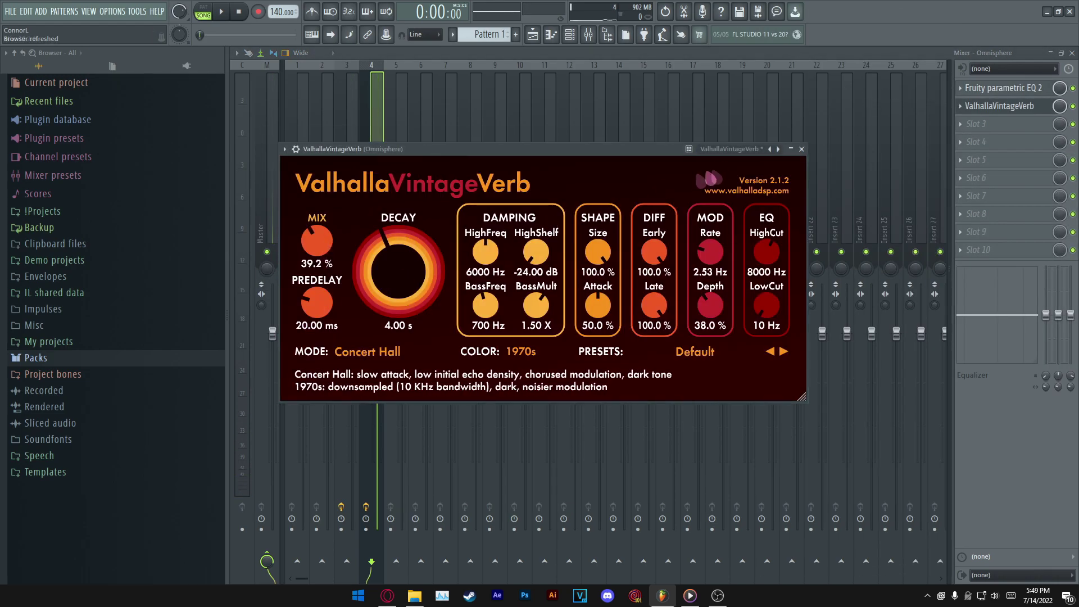
left_click(791, 149)
left_click(803, 149)
- Add ShaperBox 2 to the third effect slot of the Omnisphere mixer track
left_click(976, 124)
mouse_move(989, 139)
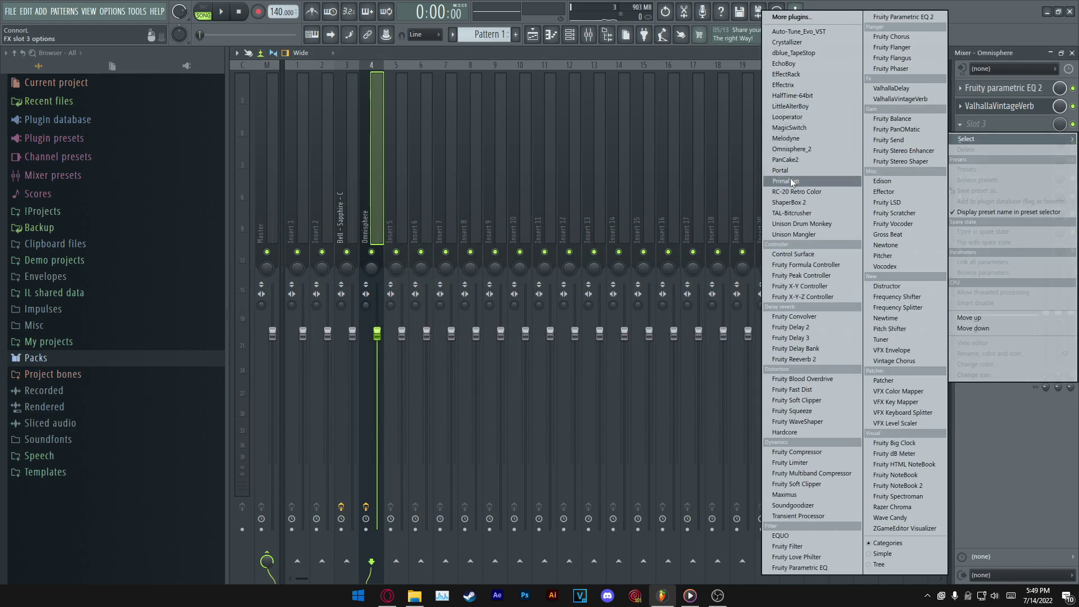
left_click(789, 202)
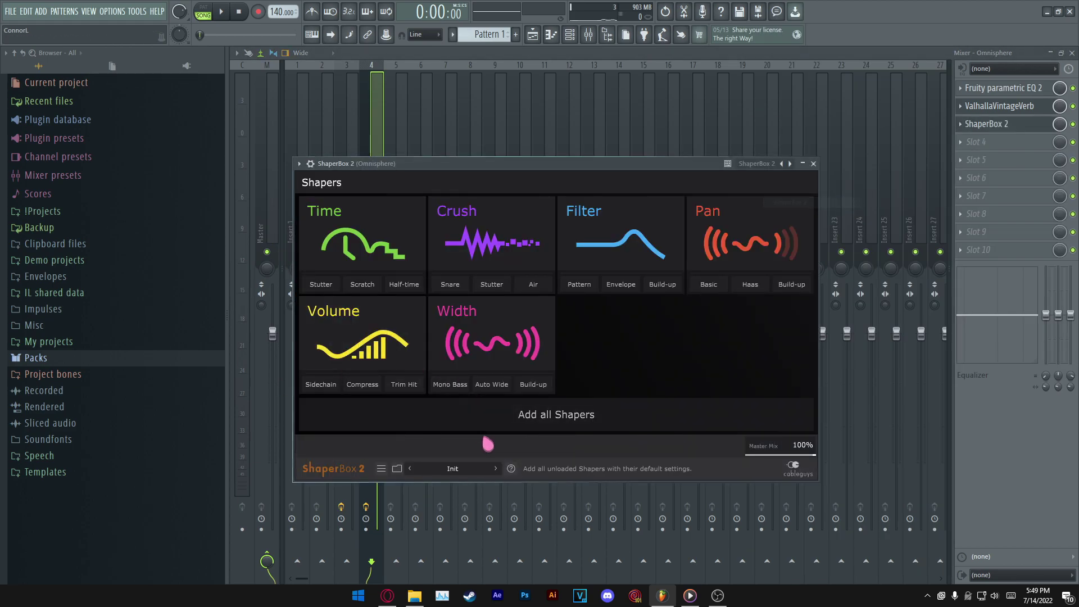
left_click(813, 163)
left_click(814, 164)
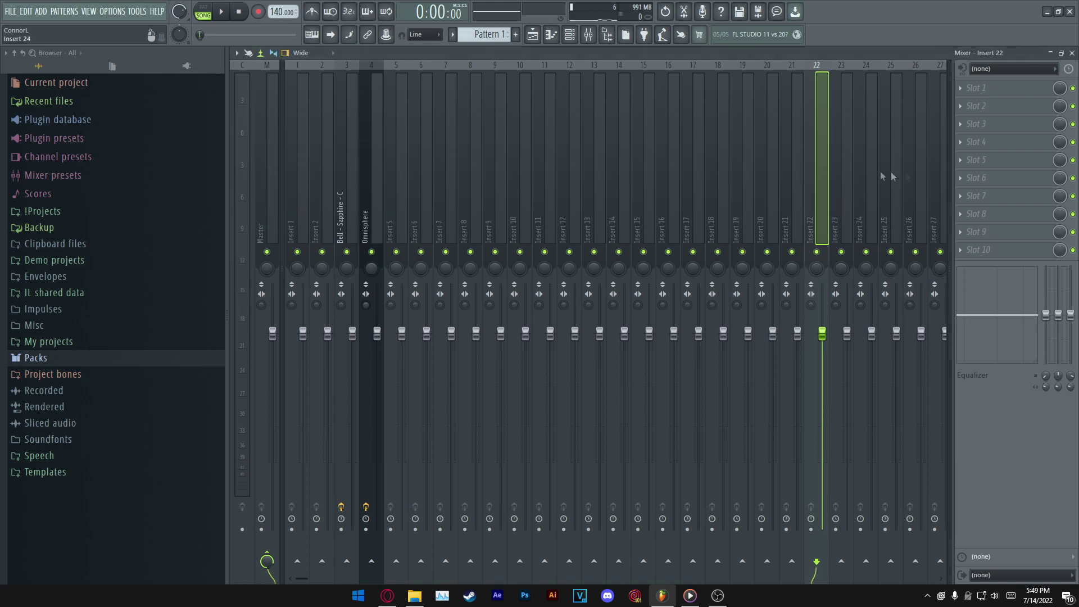
- Move ShaperBox 2 ahead of the EQ and reverb, into the Omnisphere track's first effect slot
left_click(406, 194)
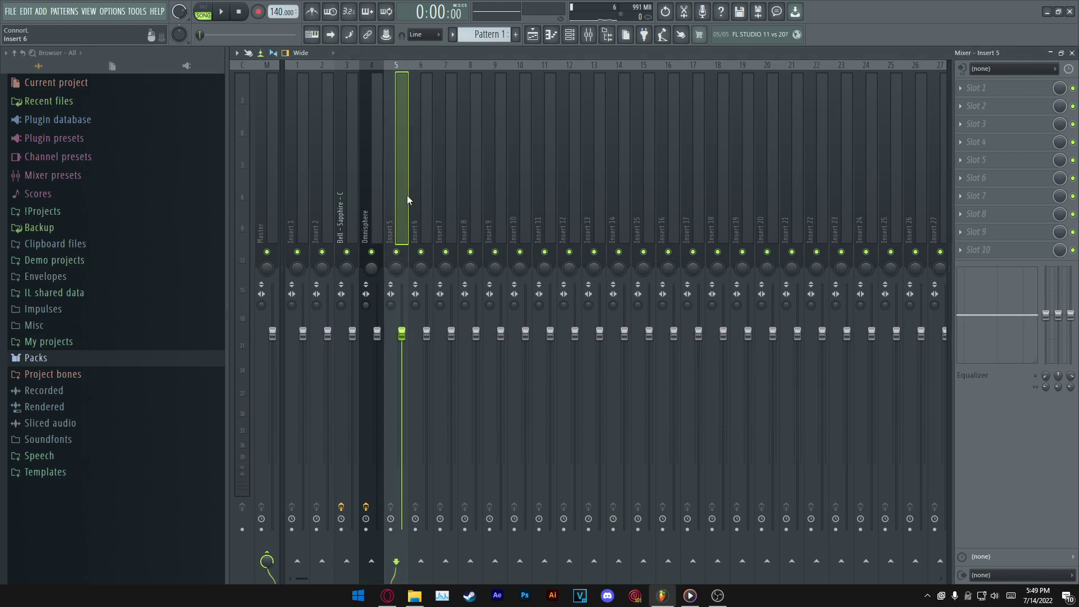
left_click(376, 192)
scroll(987, 91, "up", 1)
left_click(999, 189)
left_click(997, 112)
left_click(998, 113)
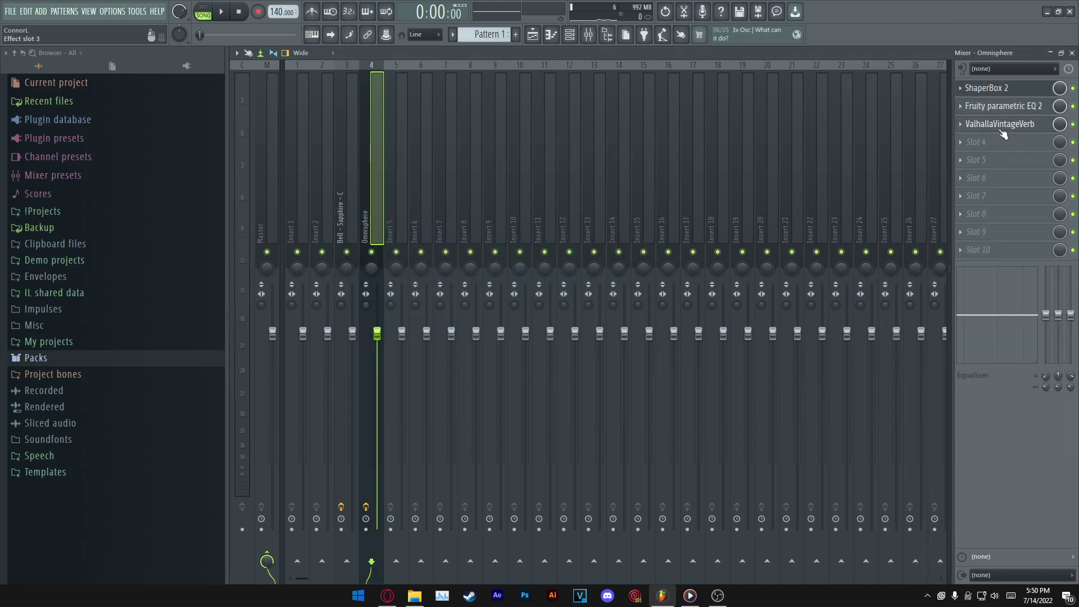
- Lower the Omnisphere channel volume to 45% while the arpeggio plays
left_click(1072, 53)
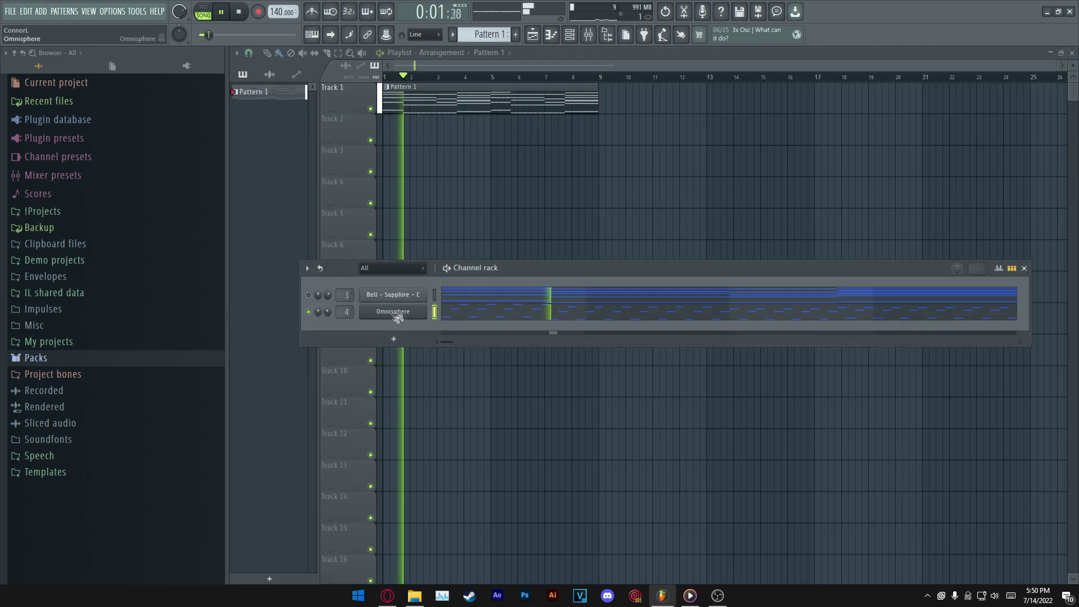
left_click(487, 305)
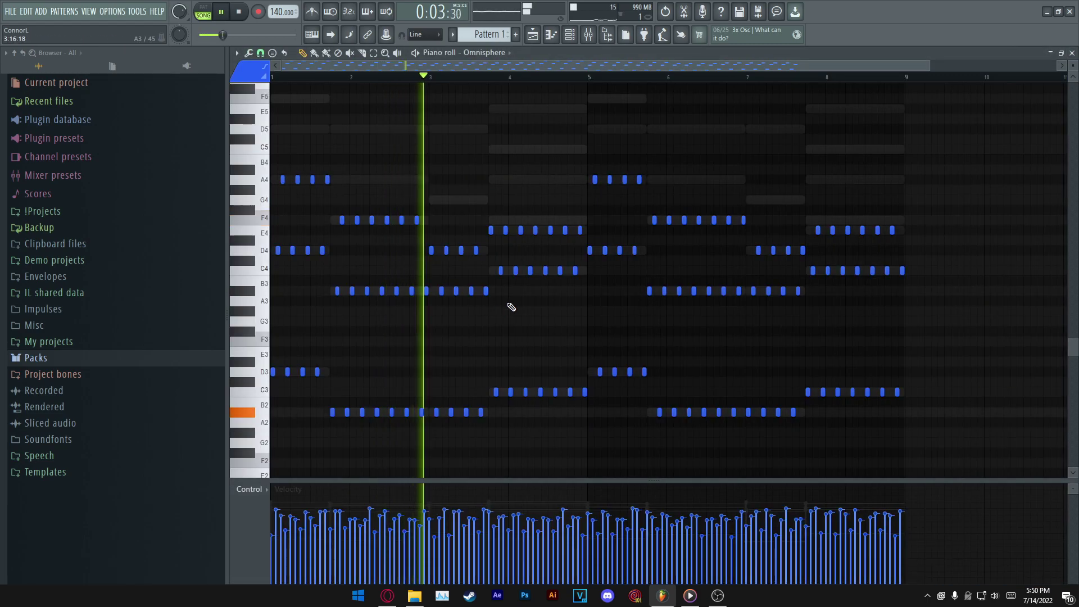
key("Escape")
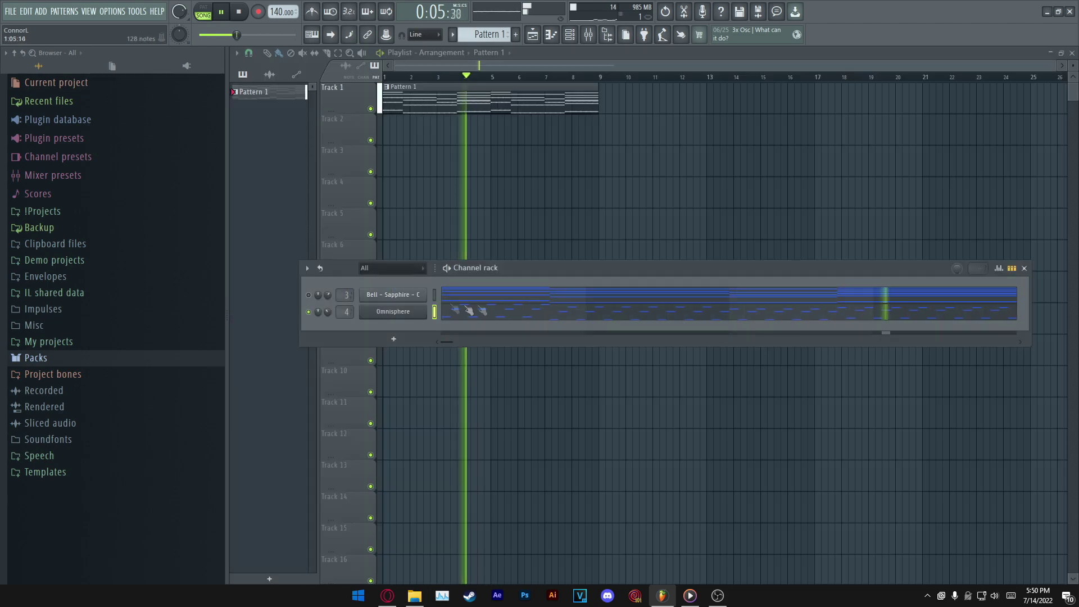
left_click_drag(328, 313, 328, 319)
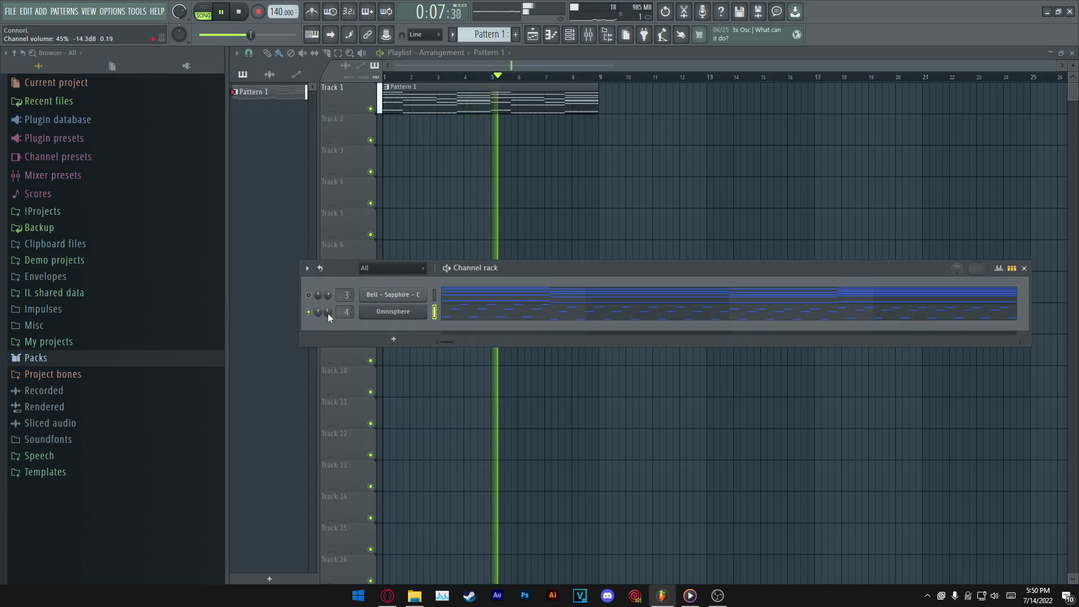
- Add Fruity Filter to the Omnisphere mixer track, adjust the filter during playback and place it in the first effect slot
key("F9")
left_click(960, 142)
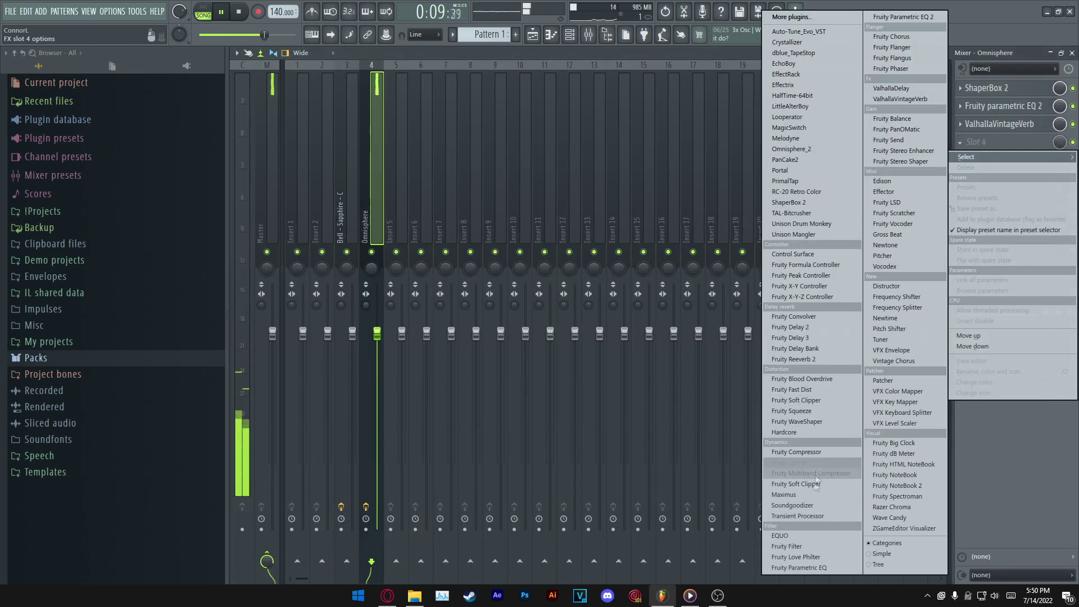
left_click(801, 548)
left_click_drag(549, 199, 617, 244)
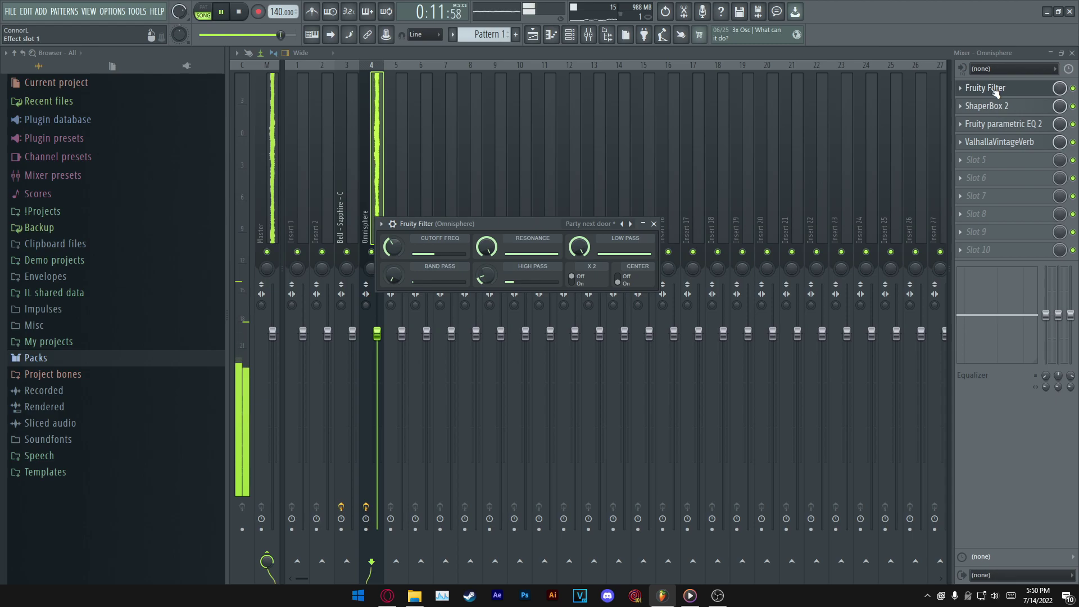
- Lower the bell channel's volume, then shift the Omnisphere arpeggio notes higher and set the Omnisphere channel volume to 29% during playback
left_click(1009, 90)
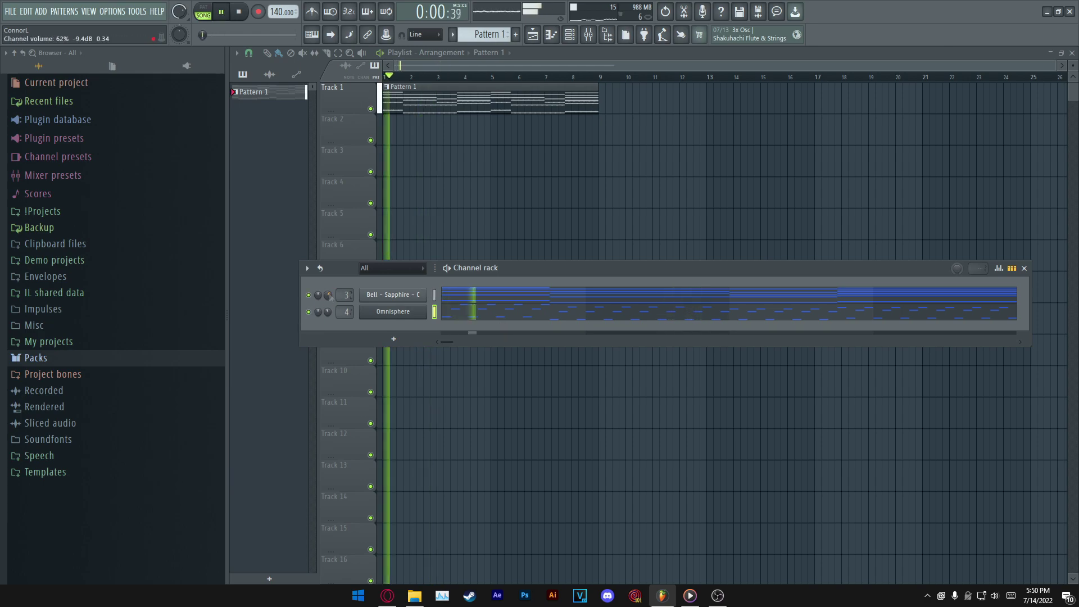
left_click_drag(330, 298, 331, 304)
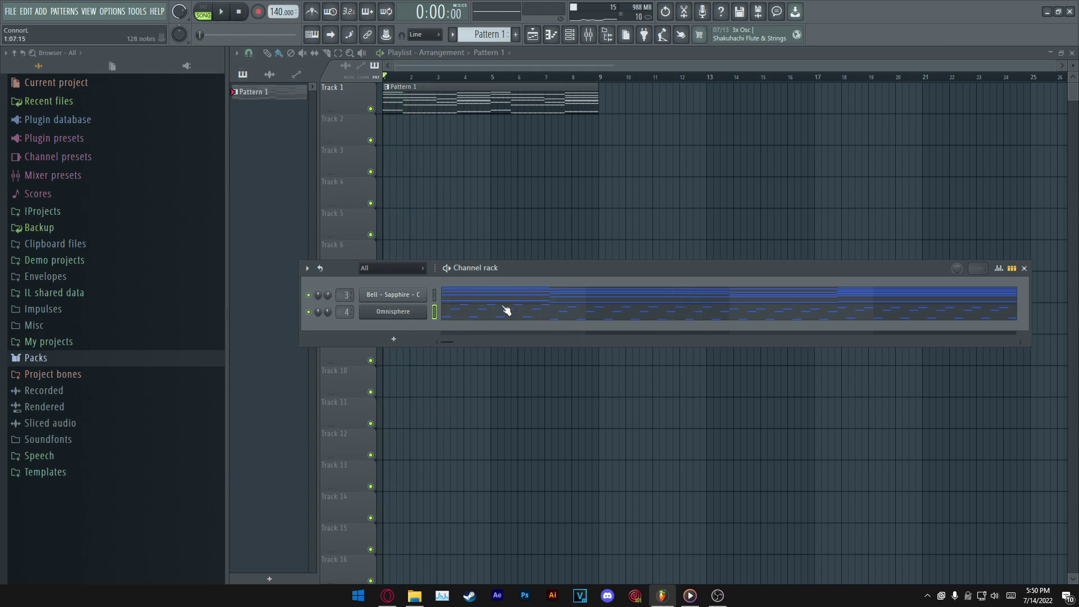
left_click(485, 306)
key("space")
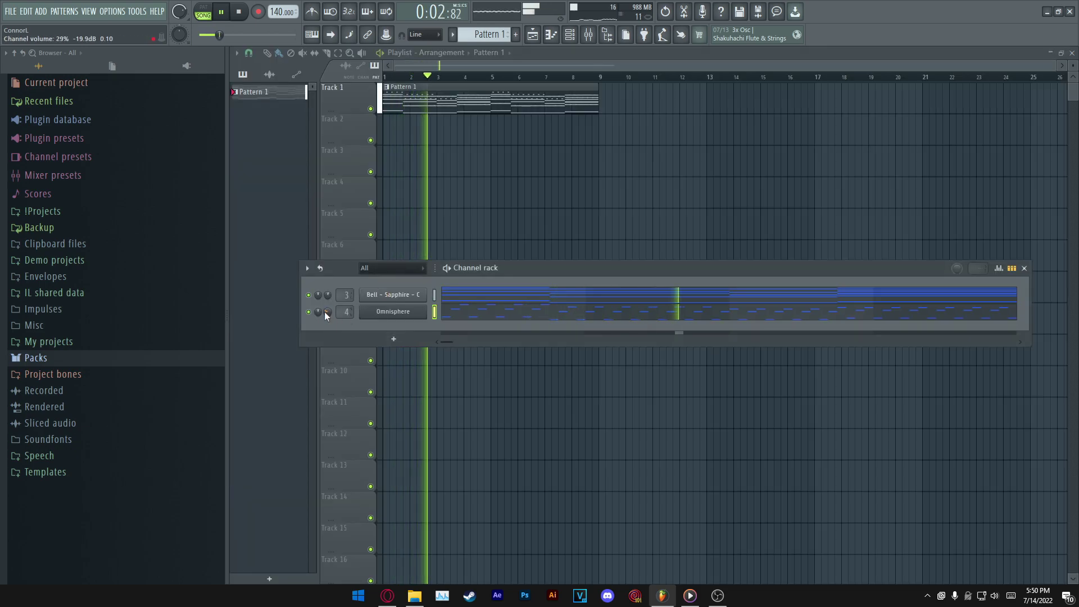
left_click_drag(502, 268, 519, 270)
key("space")
- Select the Bell - Ban patch from the Ora's Omni Stash Vol. 1 bank in Omnisphere
left_click(395, 313)
left_click(309, 428)
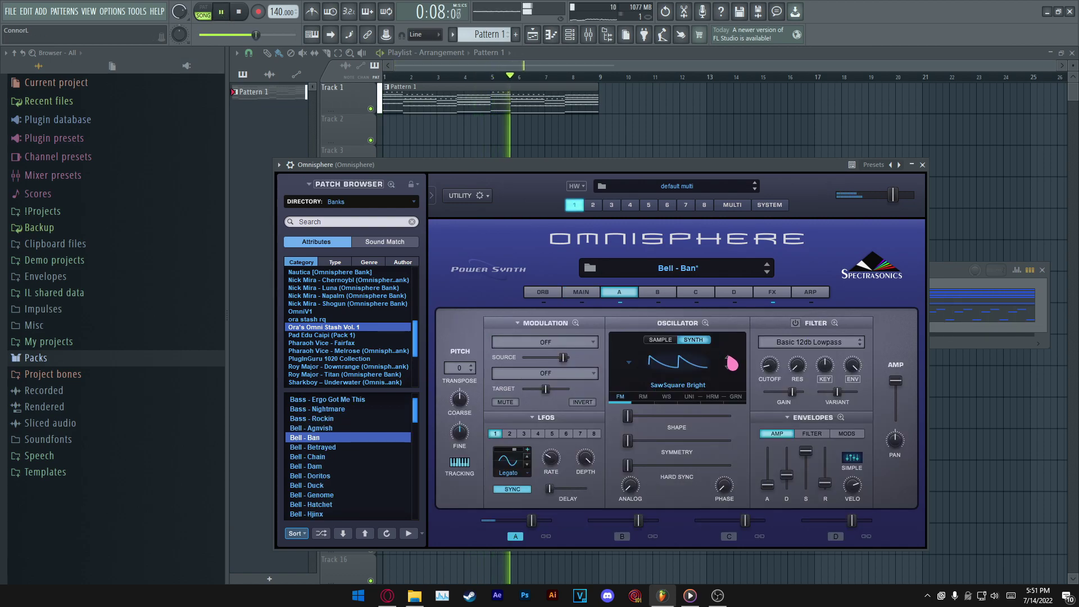
left_click(922, 165)
- Try transposing the Omnisphere channel's notes by semitones with the bell channel muted
left_click(544, 315)
key("Escape")
left_click(326, 270)
left_click(344, 392)
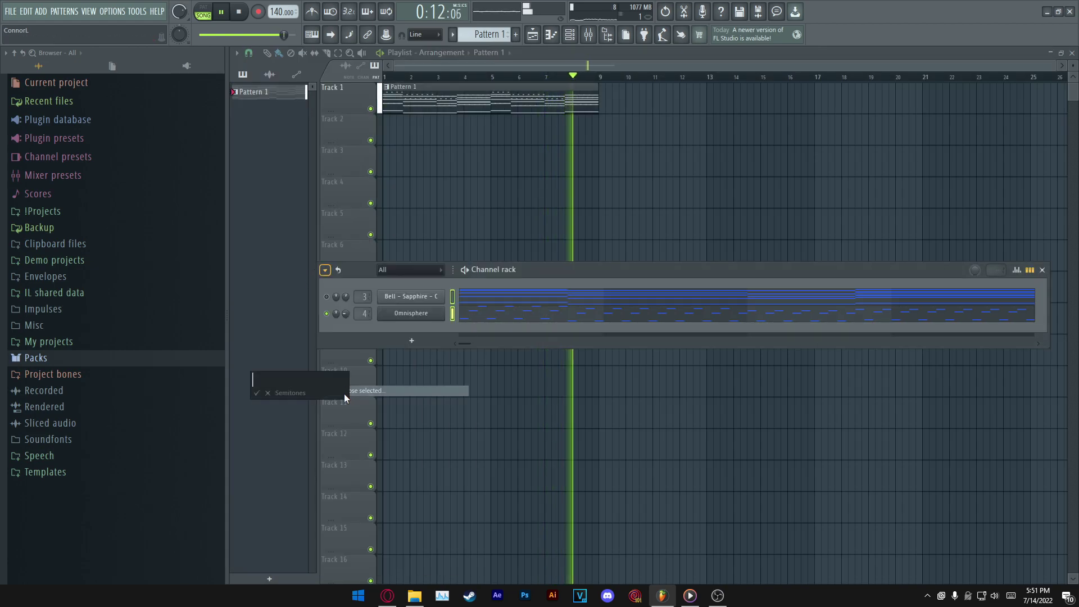
left_click(345, 386)
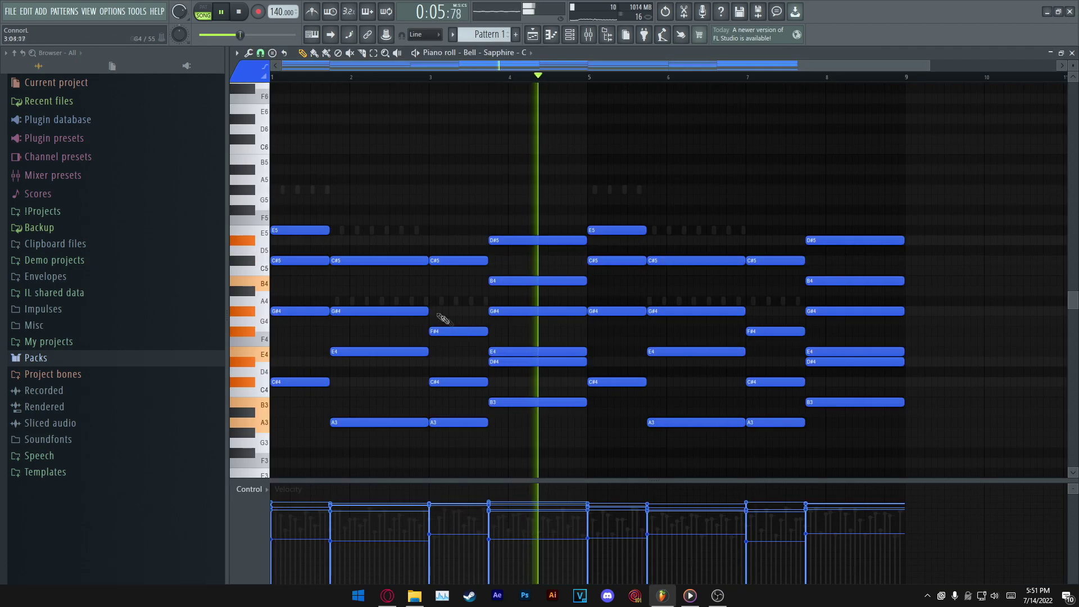
- Check the bell channel's sampler settings and notes, and lower the Omnisphere channel volume to 21%
key("Escape")
left_click(405, 296)
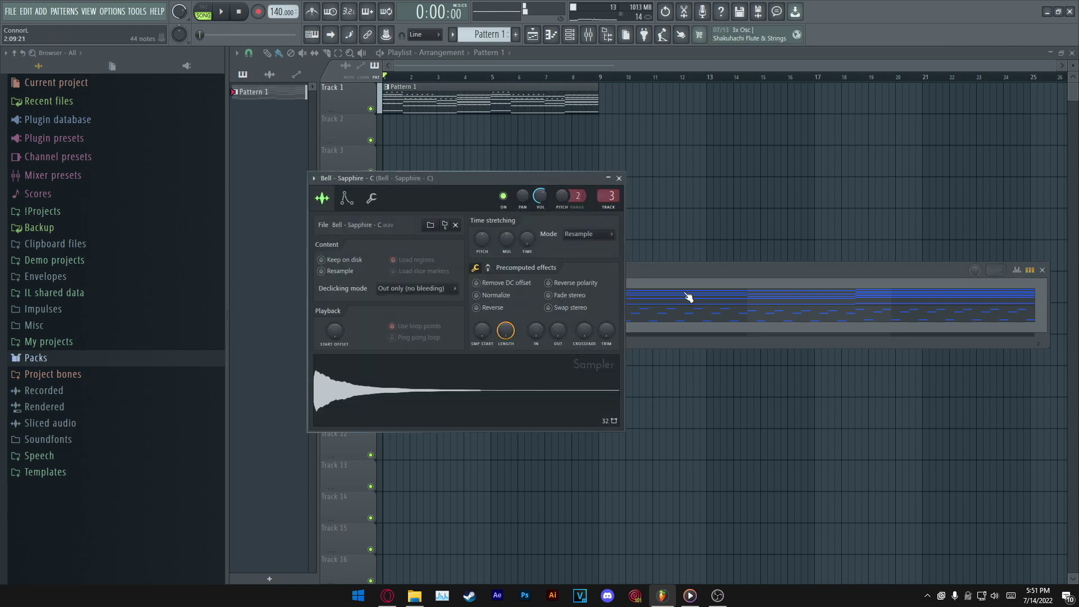
left_click(693, 298)
key("Escape")
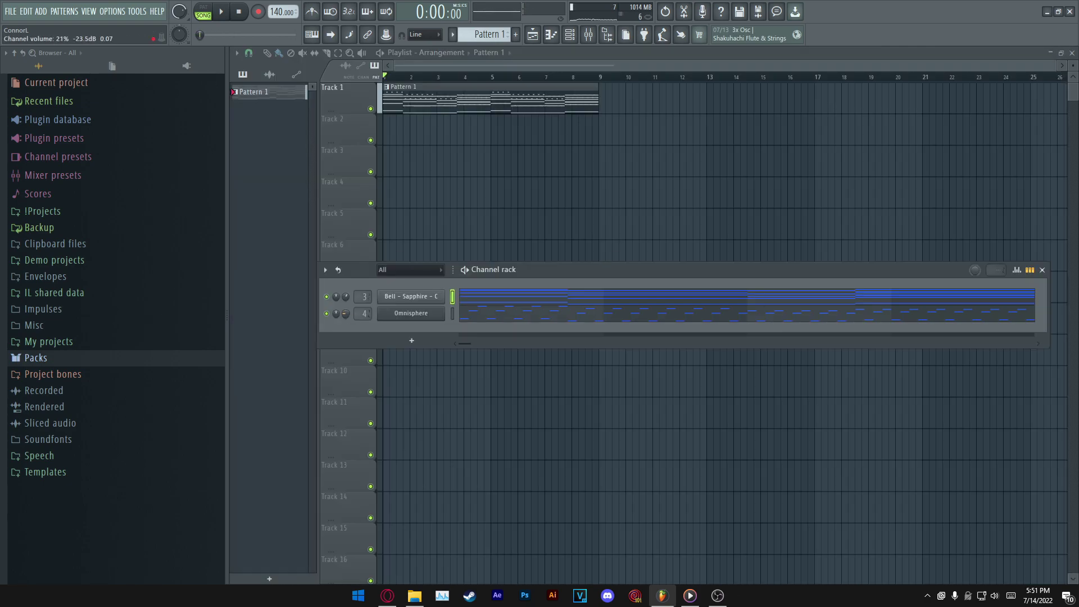
- Sketch a first melody above the bell chords in bars 1 to 3, using C#6, G#5, E6, D#6, B5 and F#5 notes
key("F7")
scroll(406, 230, "up", 1)
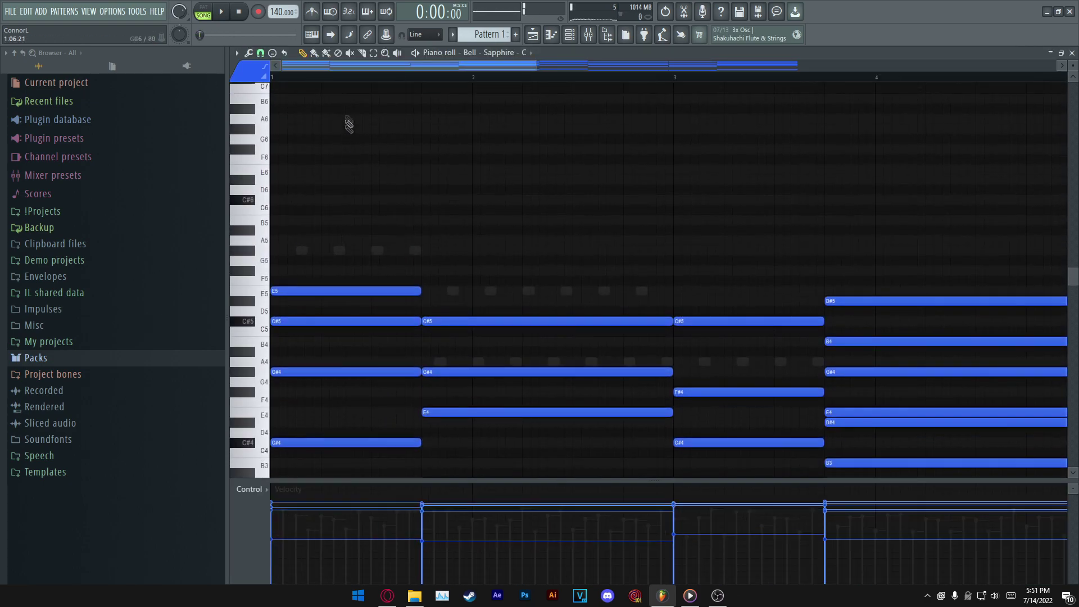
scroll(357, 68, "up", 2)
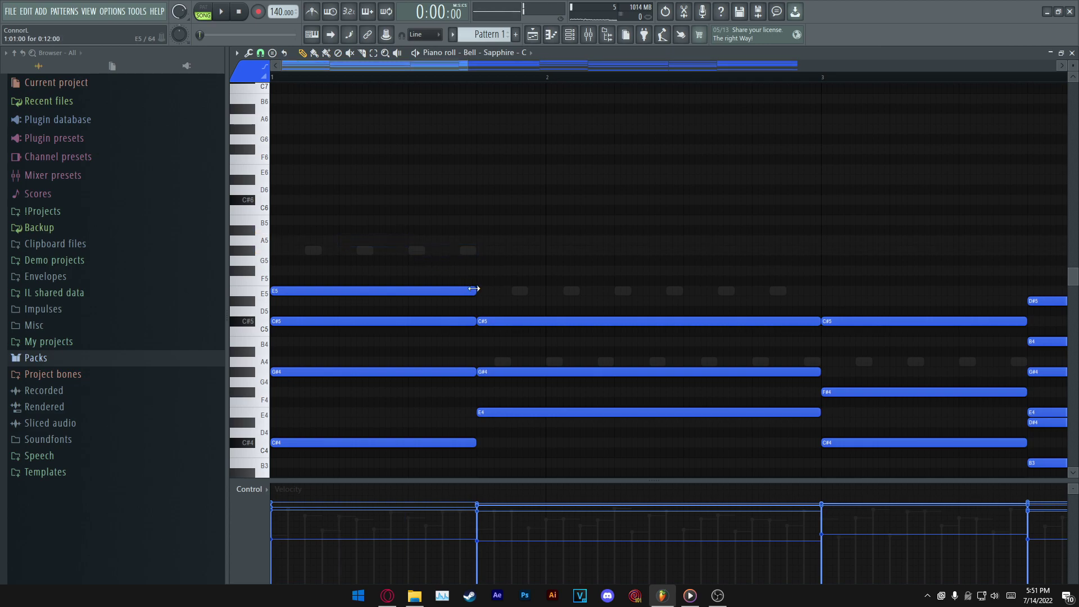
scroll(487, 316, "up", 1)
key("space")
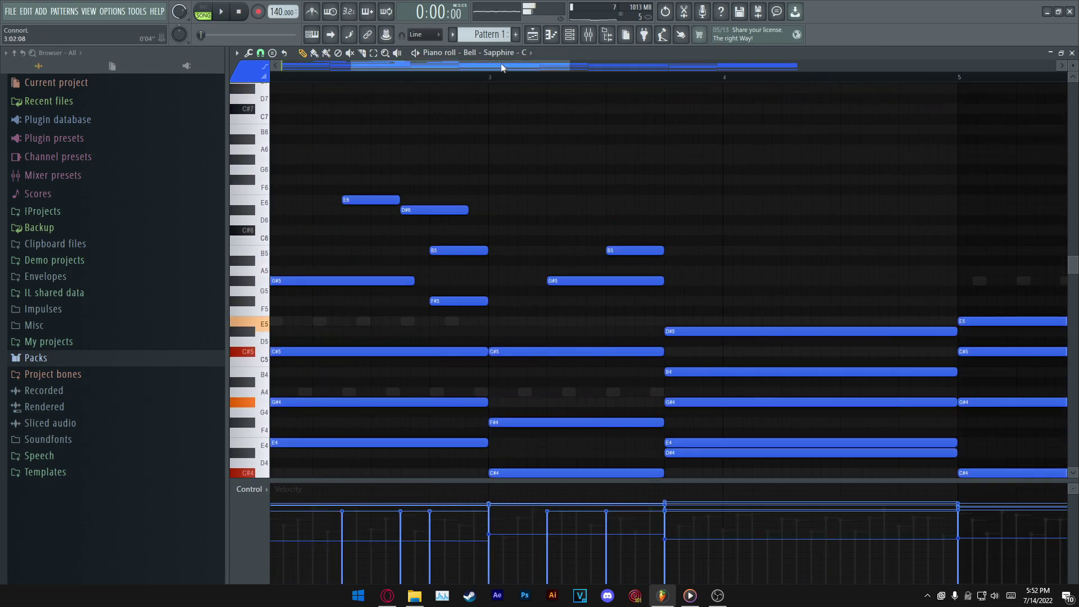
left_click_drag(501, 68, 431, 68)
key("space")
- Add a descending run of G#6, F#6, E6, D#6, C#6 and B5 across bars 1 and 2 of the bell melody
left_click(332, 162)
mouse_move(441, 162)
left_mouse_down()
mouse_move(417, 161)
mouse_move(432, 163)
left_mouse_up()
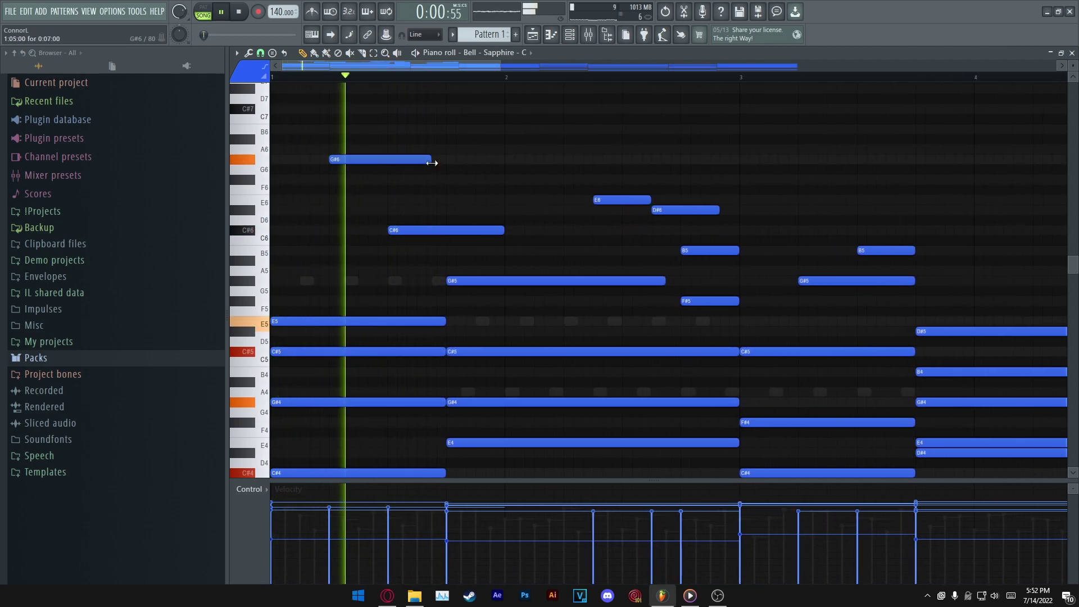
key("space")
left_click(391, 179)
key("space")
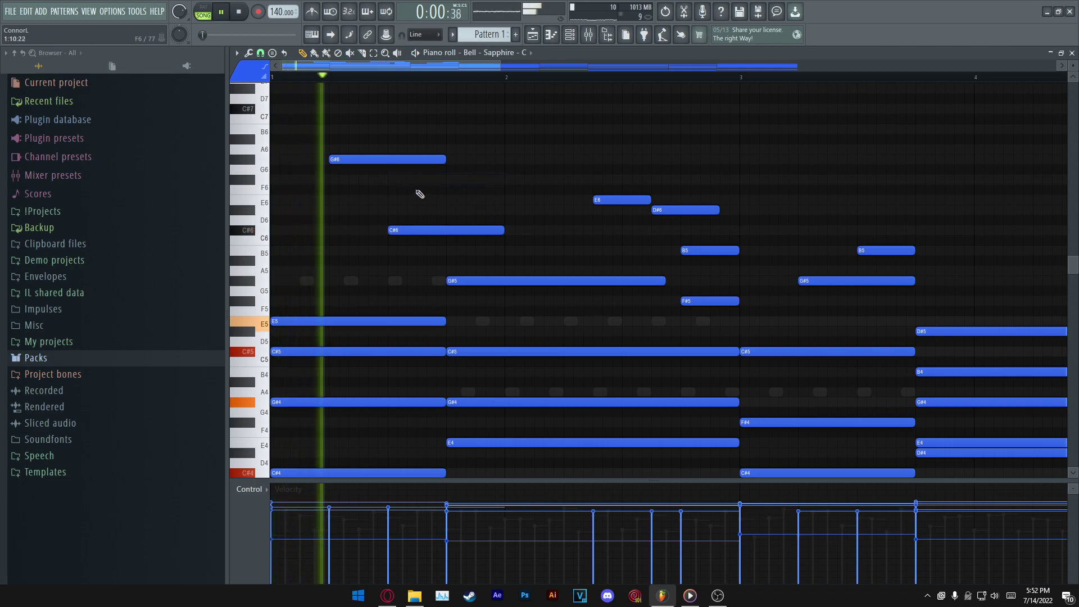
left_click(483, 200)
left_click(506, 210)
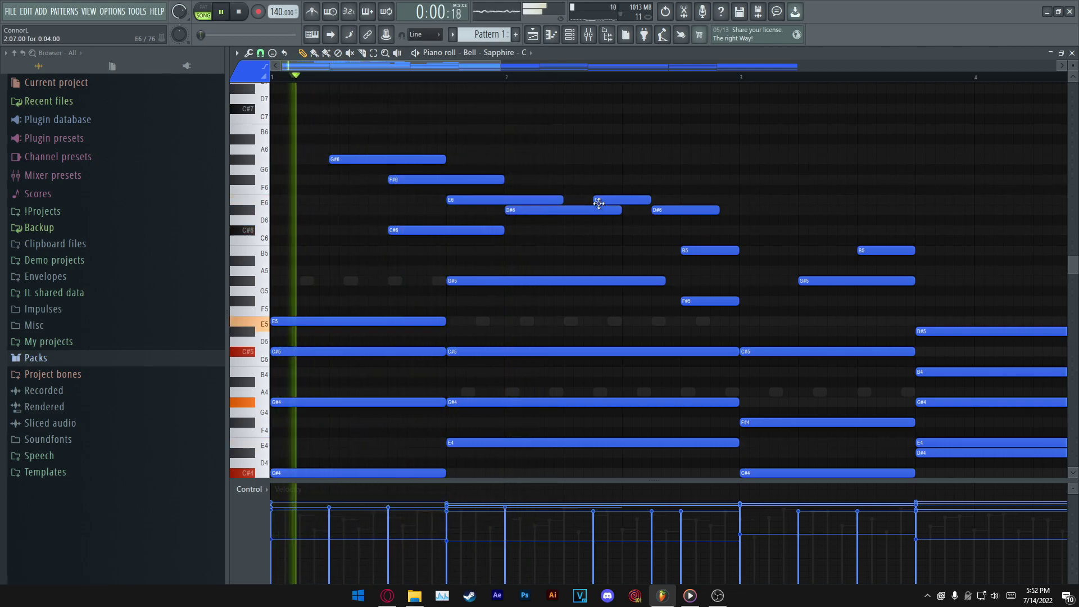
left_click(568, 231)
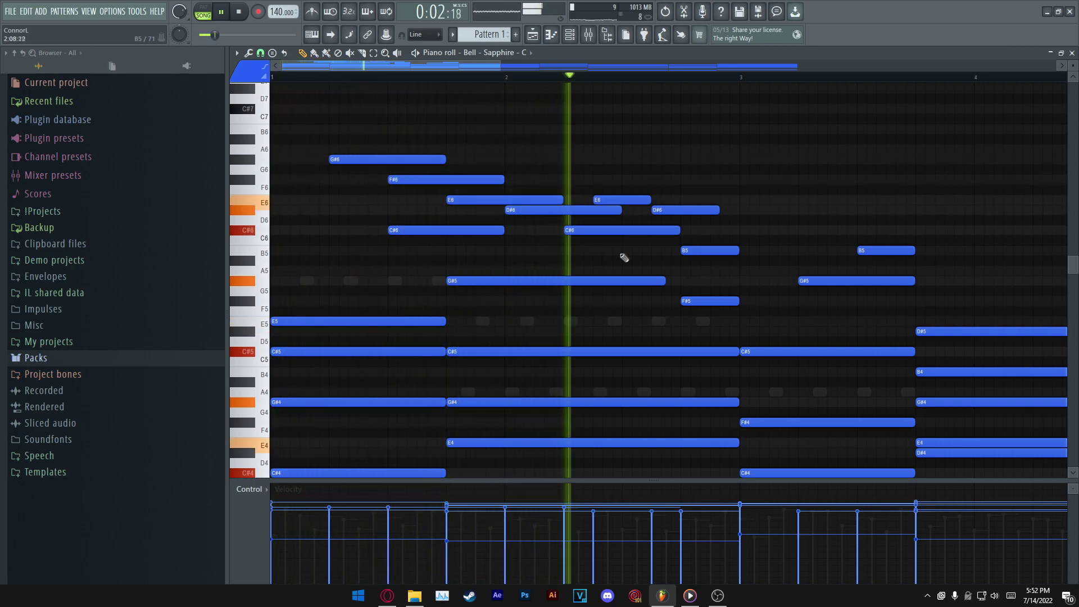
left_click(625, 252)
key("space")
- Delete the earlier short E6 and D#6 notes in bar 2 and raise the F#5 at the end of the bar to G#5
right_click(677, 210)
right_click(632, 201)
key("space")
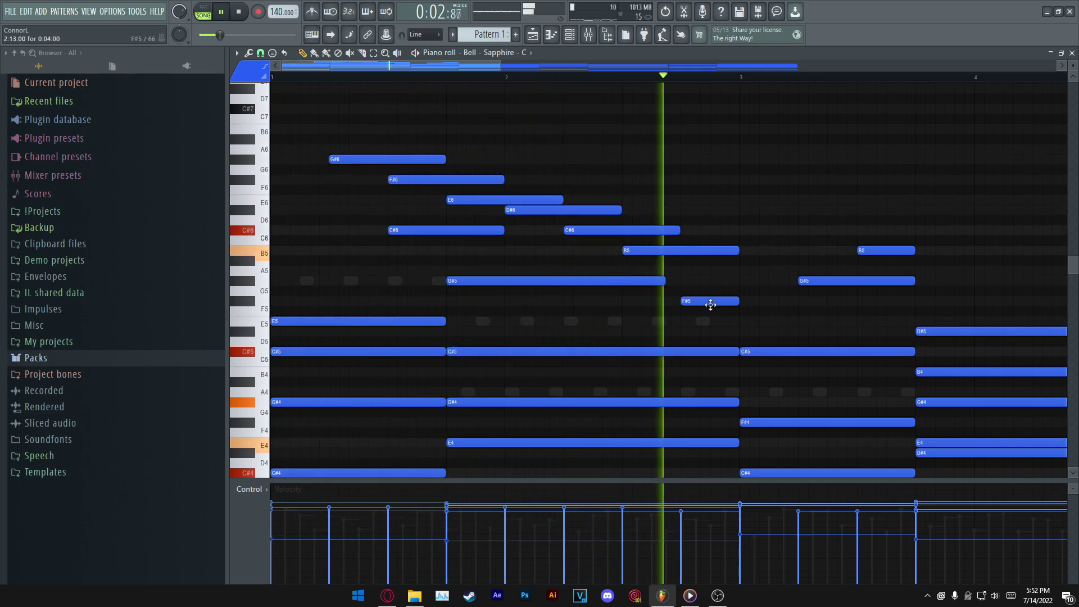
left_click_drag(707, 288, 709, 280)
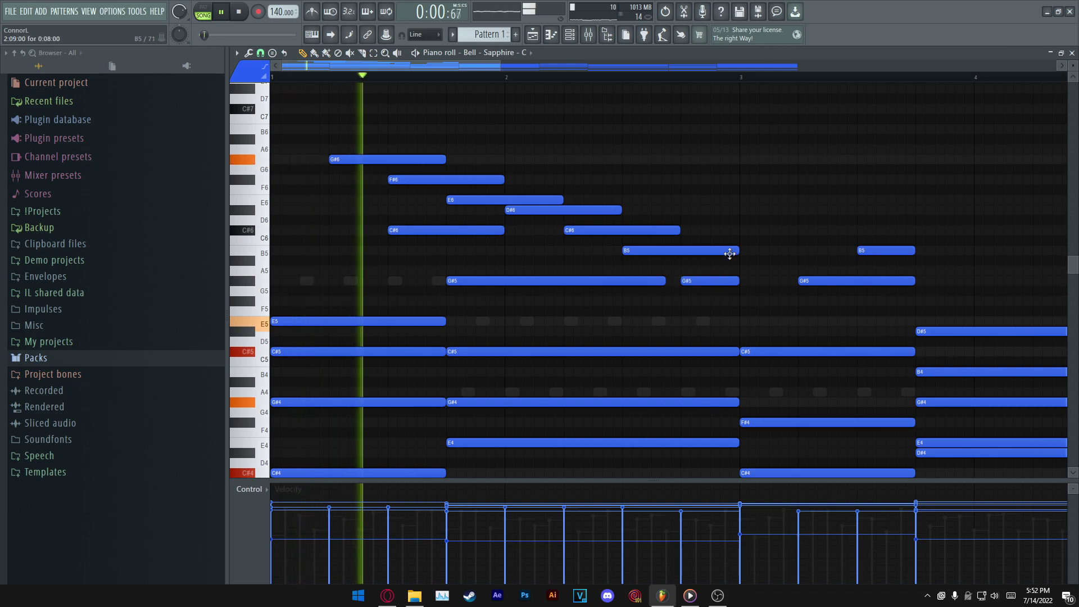
- Shorten the upper notes of the descending run and delete the G#5 and B5 melody notes in bar 3
left_click_drag(401, 147, 635, 231)
left_click(708, 176, "ctrl")
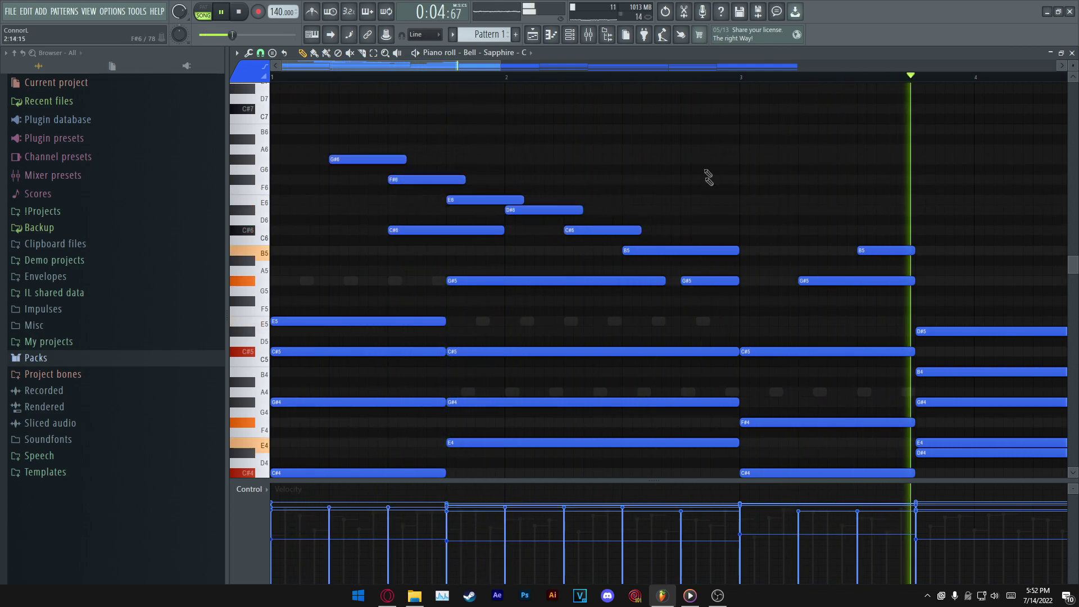
scroll(675, 69, "down", 3)
scroll(662, 79, "down", 7)
right_click(603, 159)
right_click(621, 130)
key("space")
- Copy the descending melody run from bars 1 and 2 to the same rhythmic position in bars 3 and 4
scroll(639, 128, "up", 5)
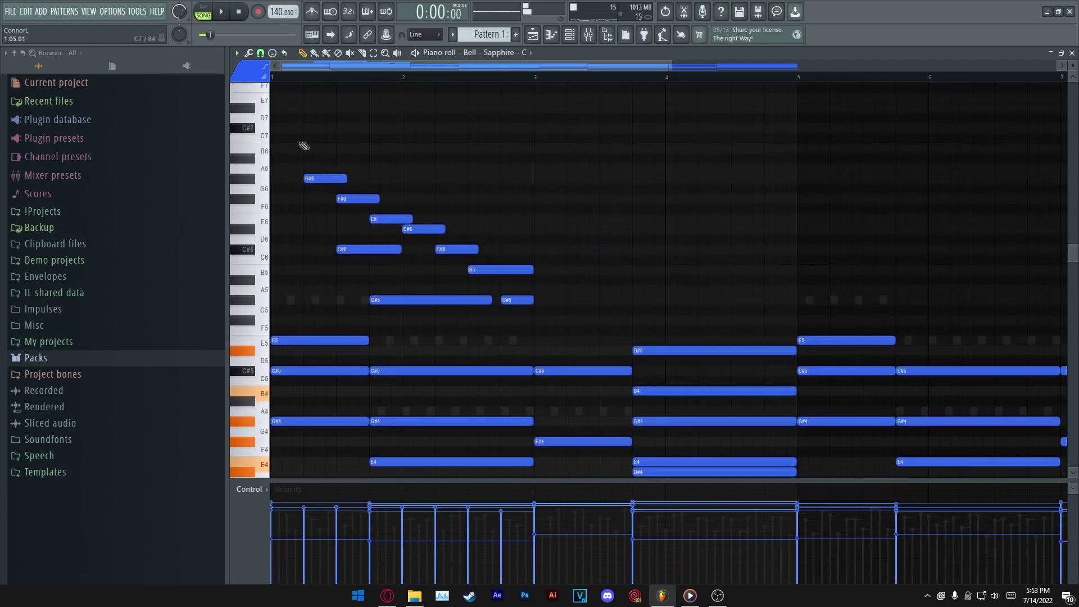
left_click_drag(298, 144, 479, 266)
key("space")
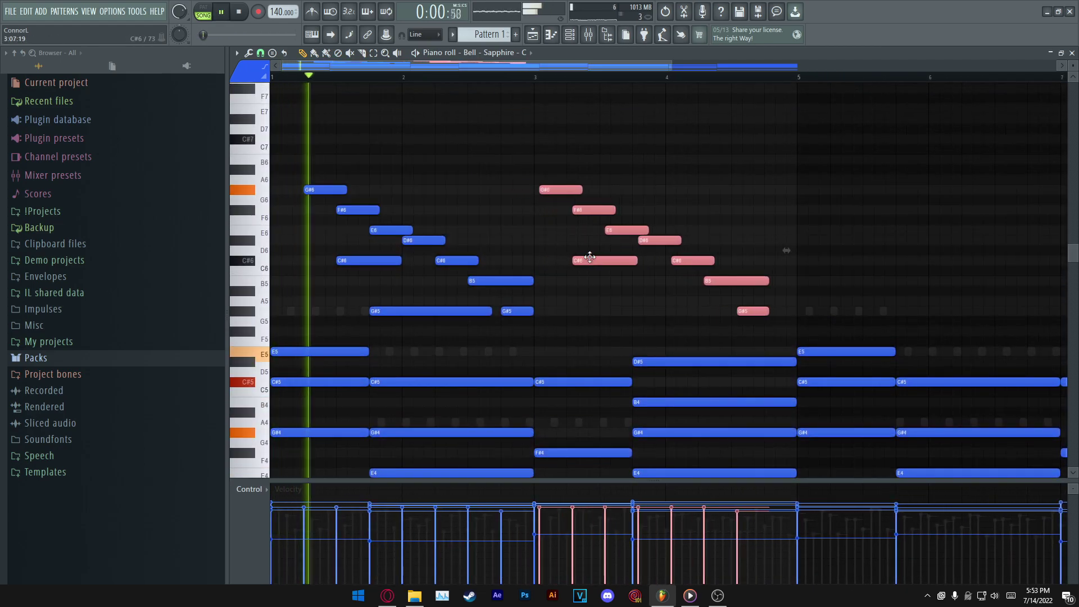
left_click_drag(589, 256, 618, 260)
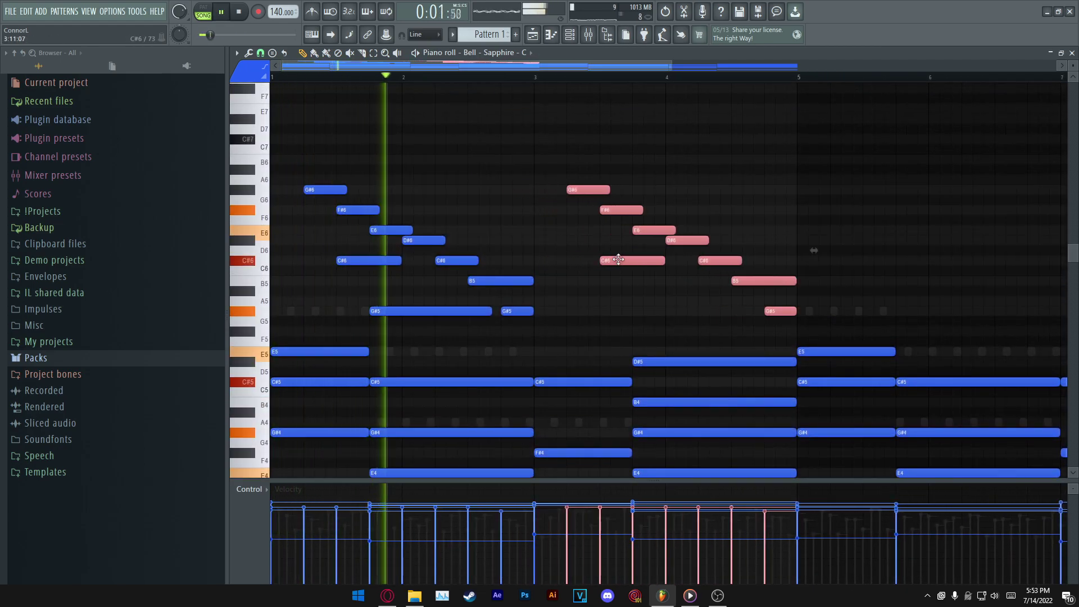
left_click(579, 253, "ctrl")
- Replace the bell notes in bars 5 to 8 with a duplicate of the chords and melody in bars 1 to 4
scroll(534, 82, "down", 3)
scroll(534, 82, "down", 1)
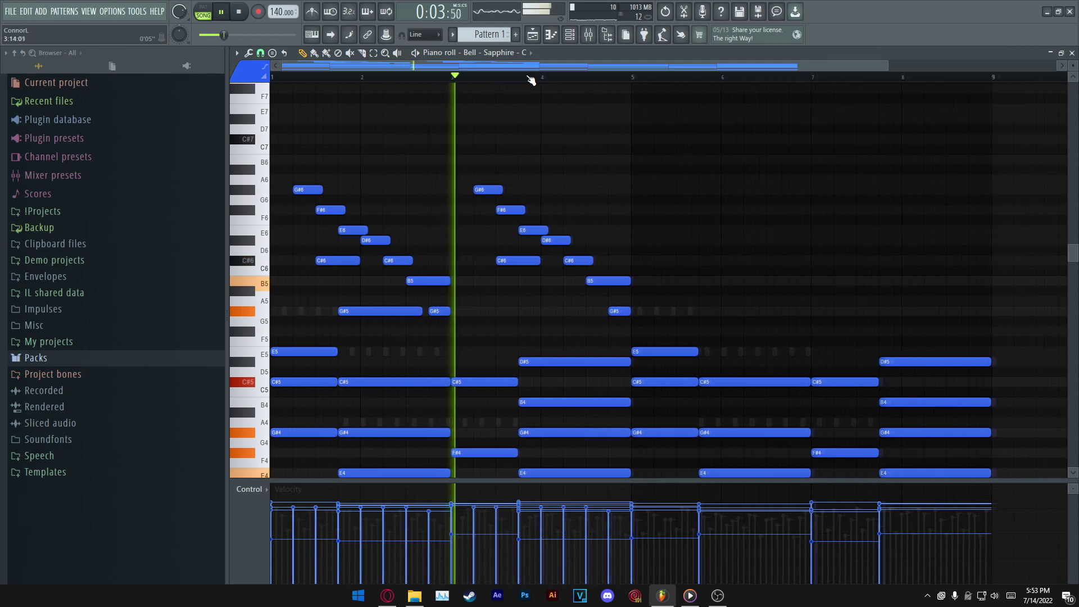
scroll(533, 81, "up", 2)
scroll(533, 81, "down", 1)
scroll(675, 180, "down", 5)
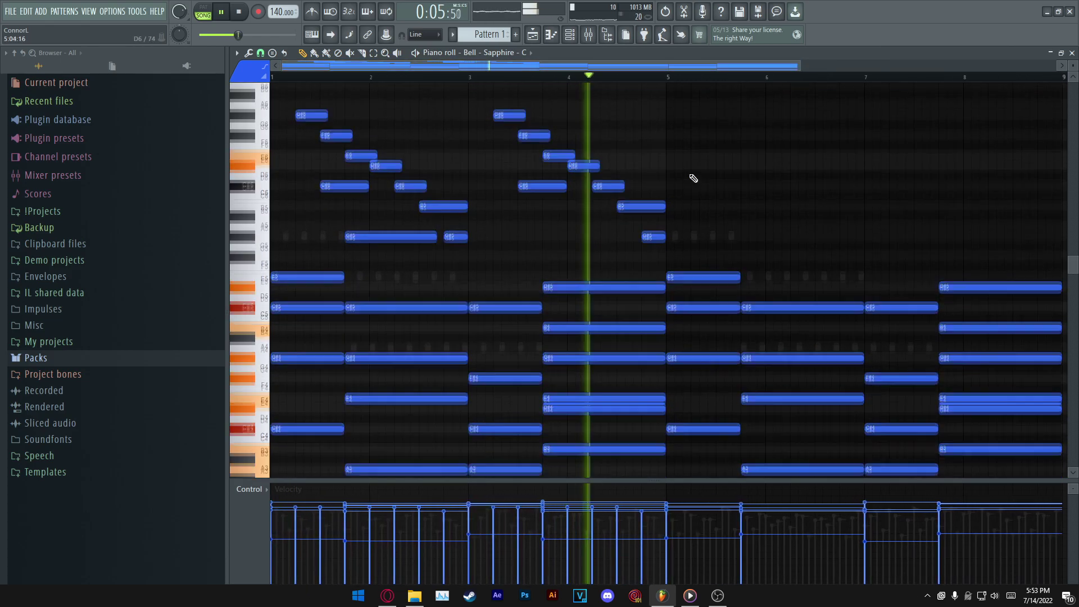
left_click_drag(664, 169, 1065, 479)
key("ctrl+b")
key("F7")
left_click(690, 301)
- Rewrite the bar 8 melody with F#6, G#6, C#7 and G#6 over C#6, B5, G#5 and F#5, and play it back
scroll(685, 313, "up", 5)
scroll(645, 76, "down", 3)
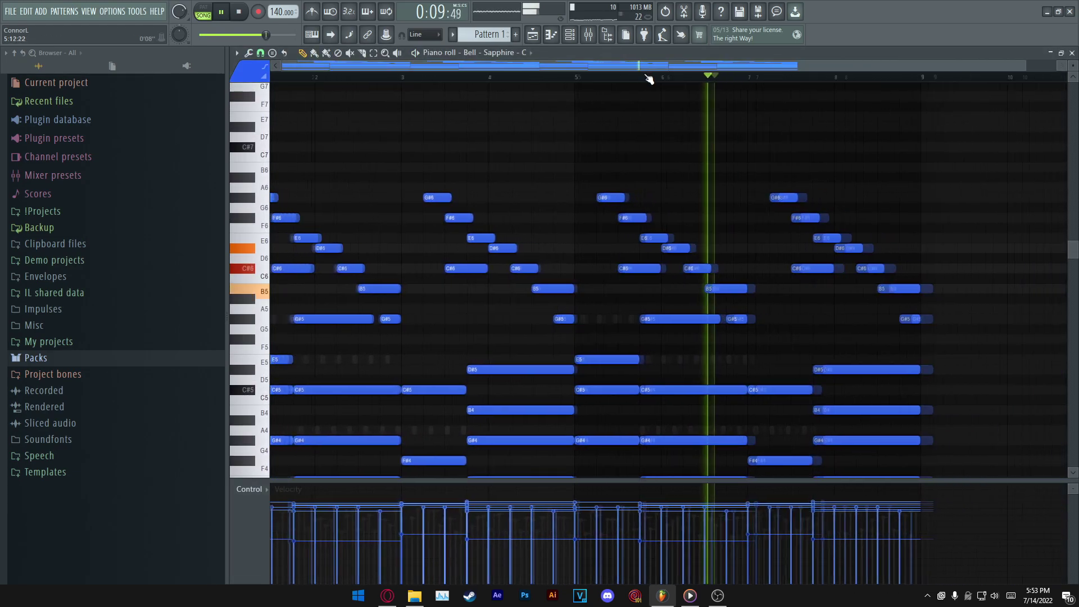
scroll(679, 294, "down", 2)
scroll(736, 141, "up", 4)
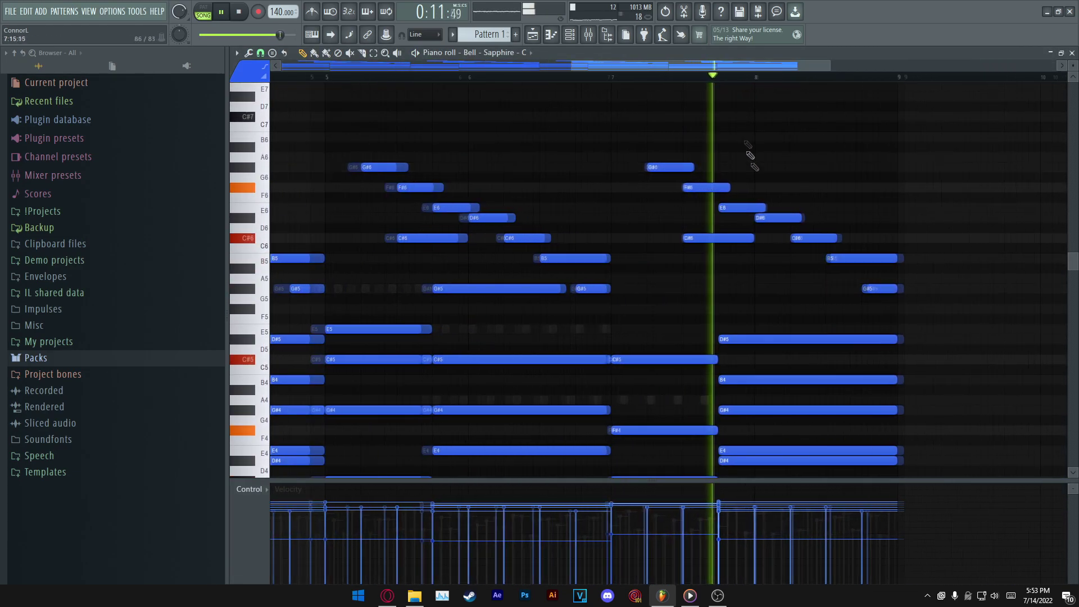
key("space")
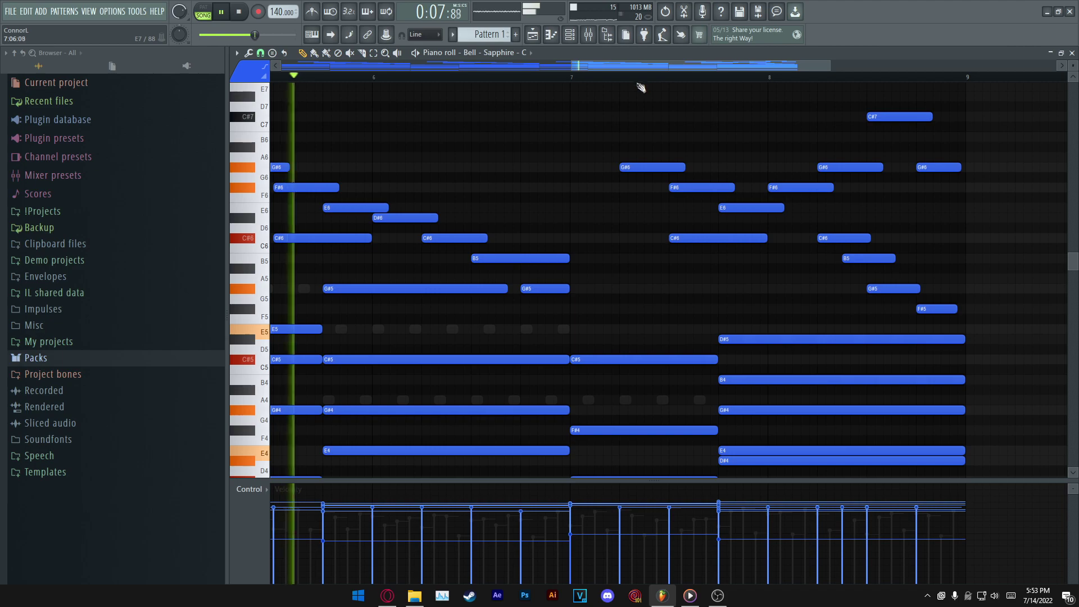
left_click_drag(683, 66, 627, 67)
mouse_move(665, 258)
left_mouse_down()
mouse_move(665, 217)
mouse_move(666, 259)
left_mouse_up()
key("space")
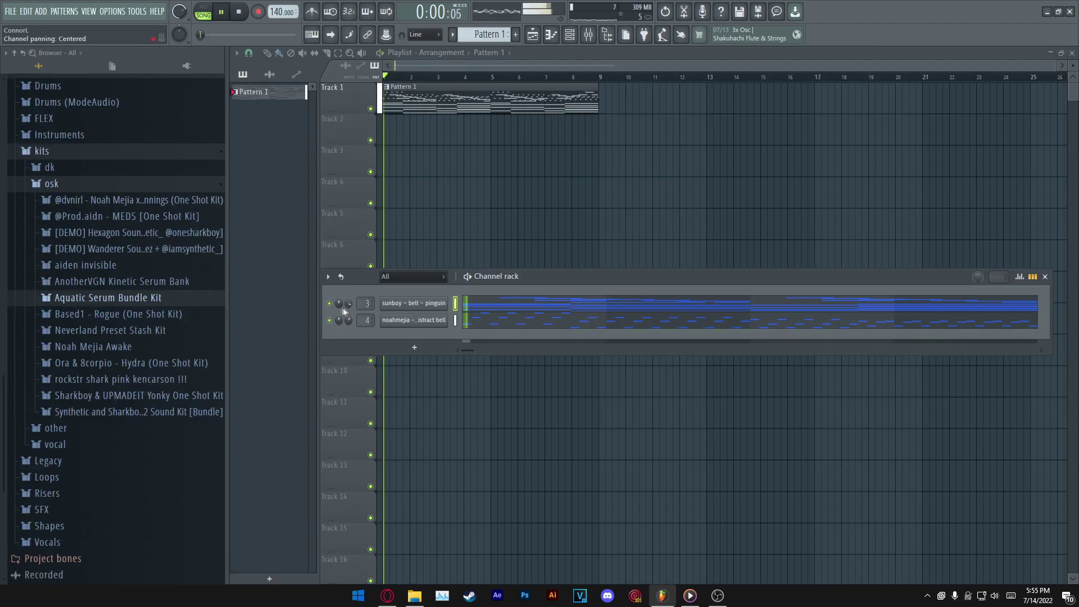
left_click(328, 277)
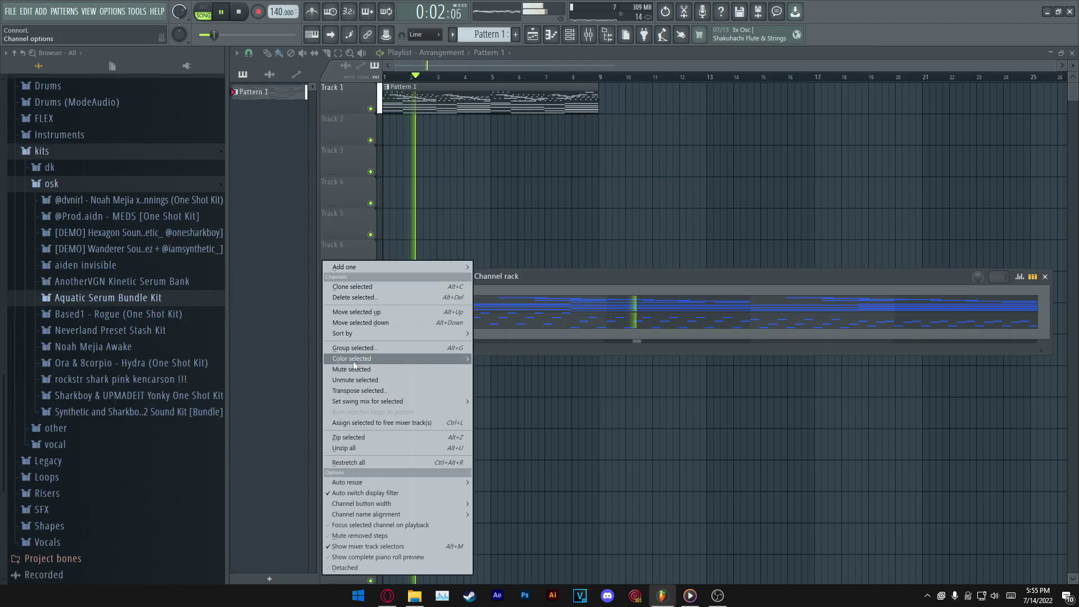
left_click(343, 390)
key("Escape")
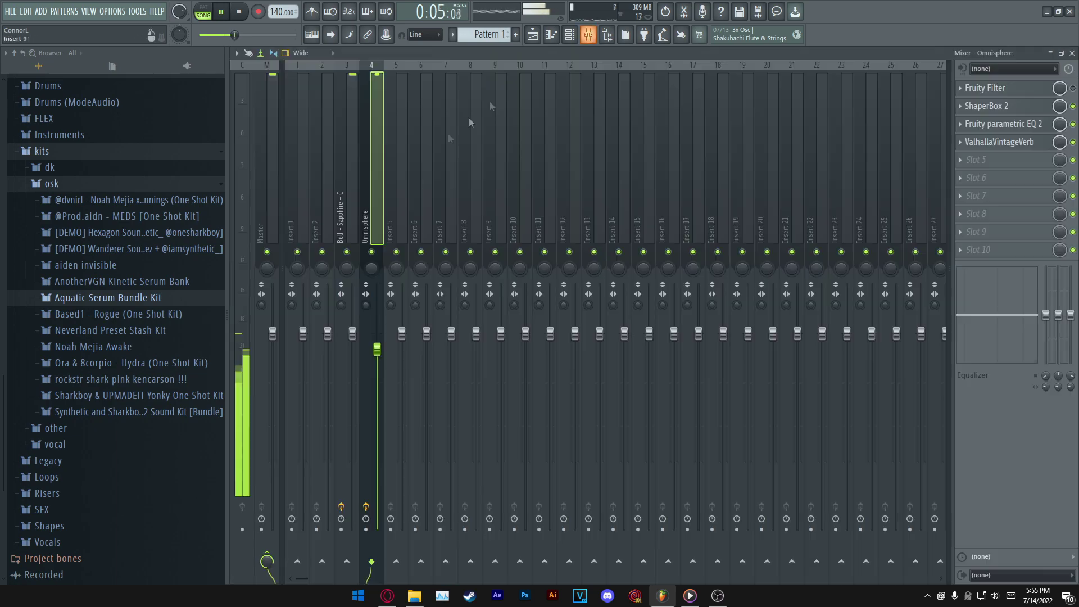
- Retune the bell track's Fruity parametric EQ 2, moving bands 5 and 6 to higher frequencies and band 7 to about 16652 Hz at 9.7 dB
key("F9")
left_click(1018, 125)
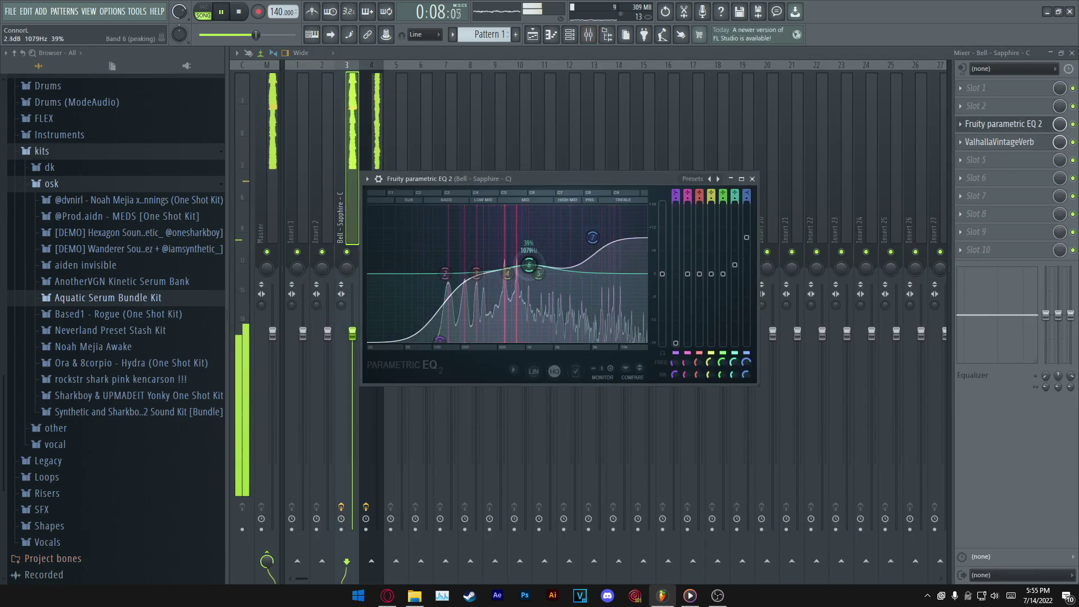
key("ctrl+z")
key("ctrl+z")
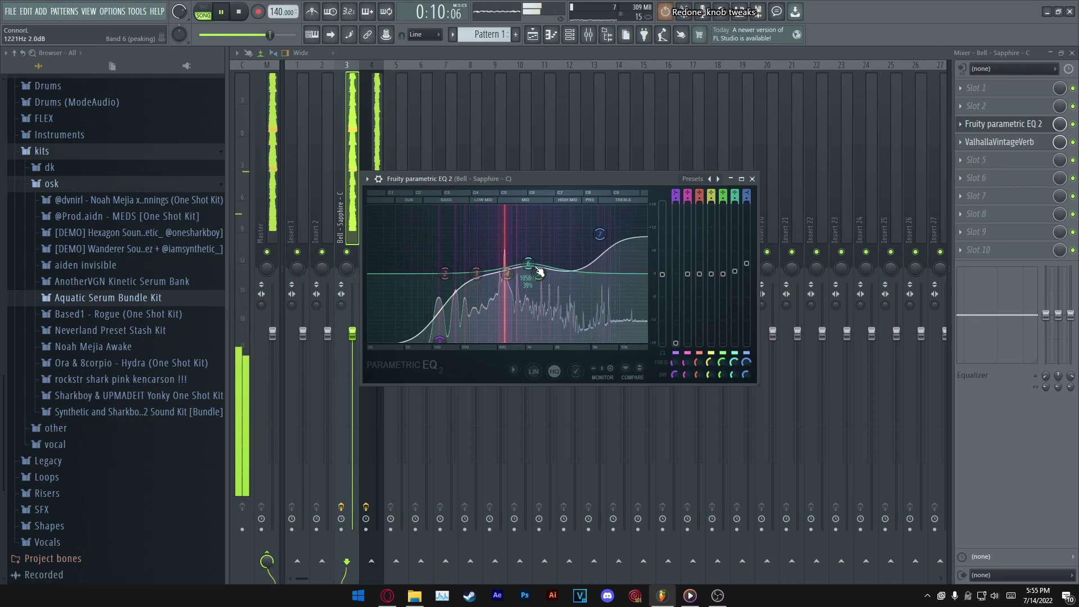
left_click_drag(539, 273, 601, 275)
left_click_drag(625, 232, 639, 235)
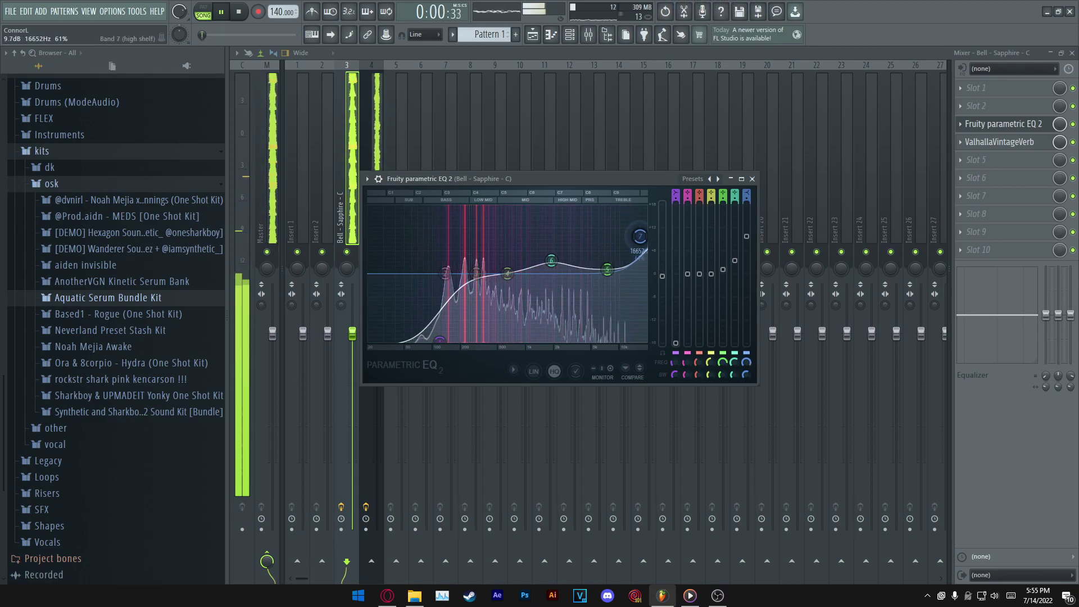
left_click(752, 179)
- Add Unison Mangler to the bell mixer track's fifth effect slot
left_click(998, 168)
left_click(794, 235)
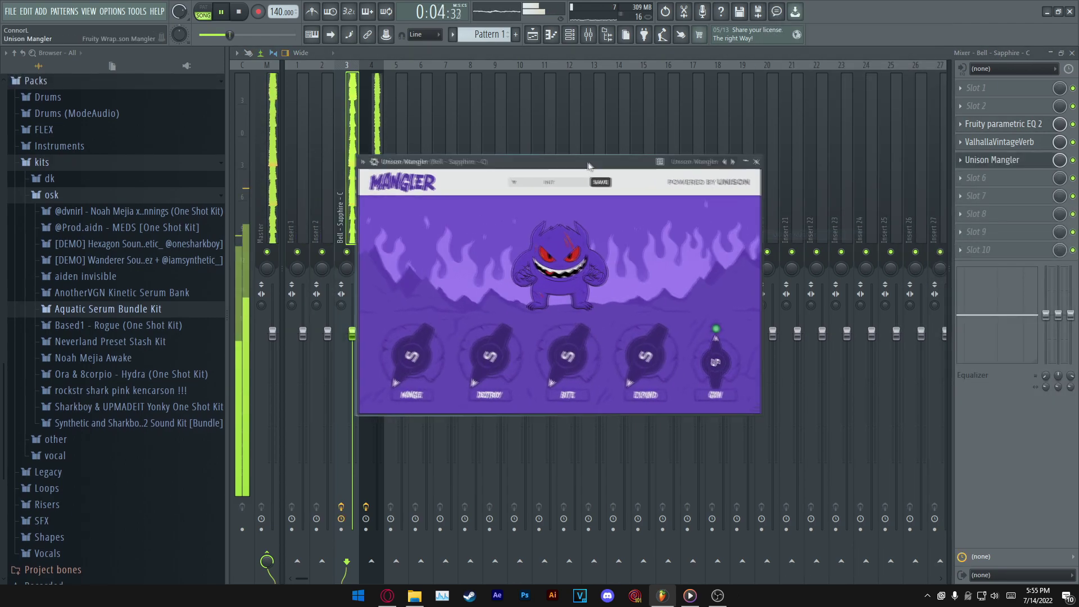
key("Escape")
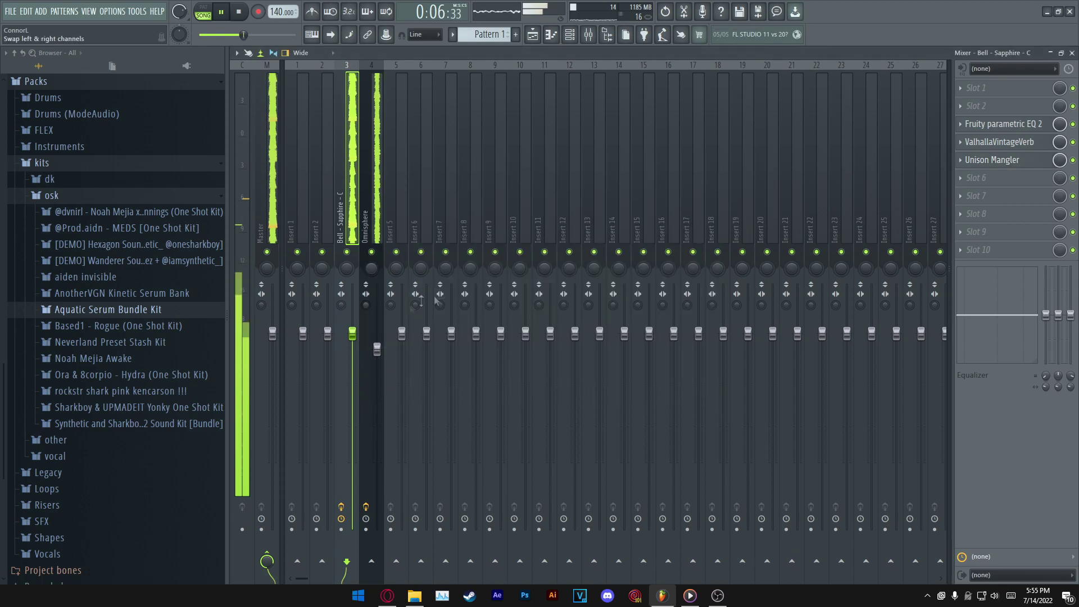
- Add Crystallizer to the bell mixer track's sixth effect slot
left_click(1033, 178)
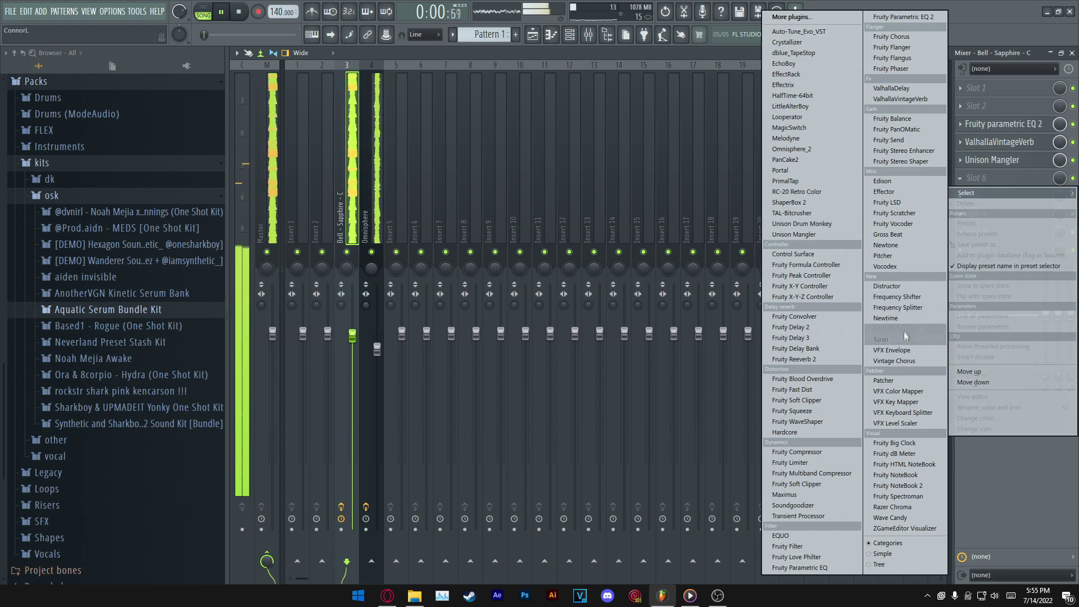
left_click(787, 44)
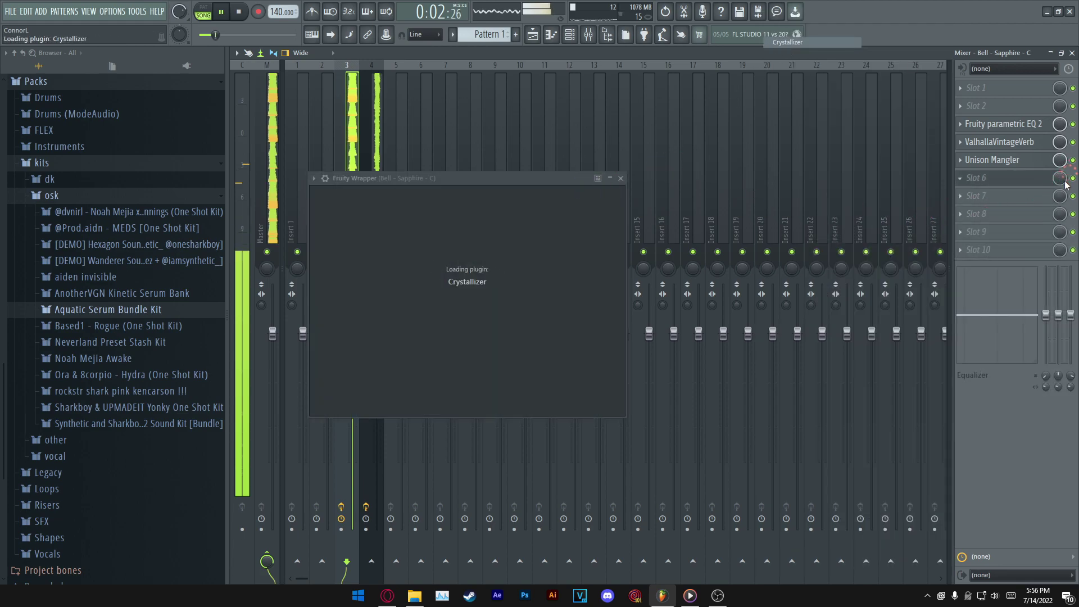
key("Escape")
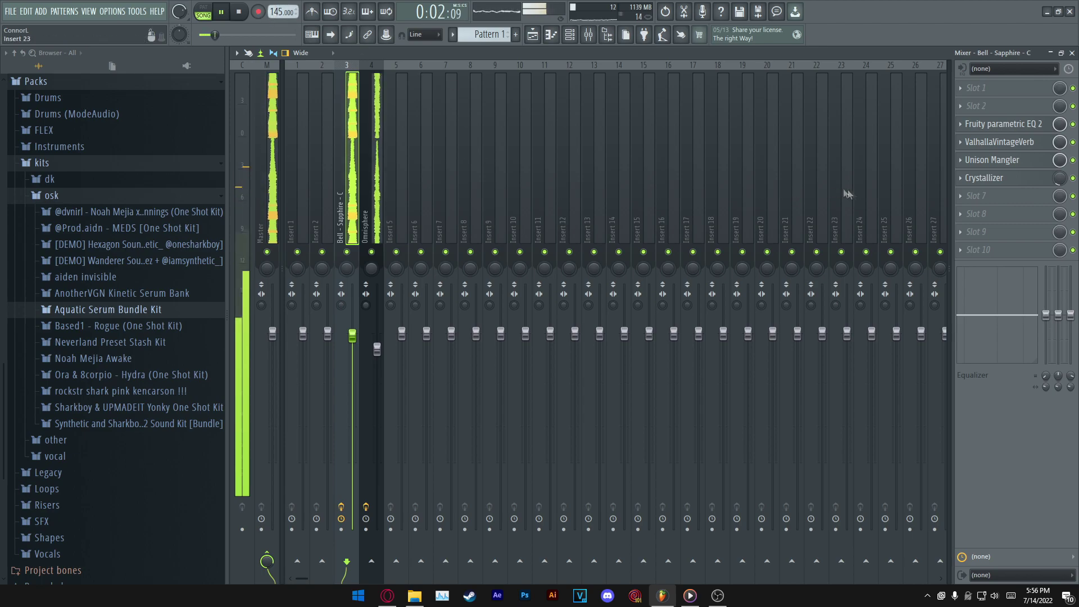
- Transpose the bell channels by +1 and play the pattern back
key("F9")
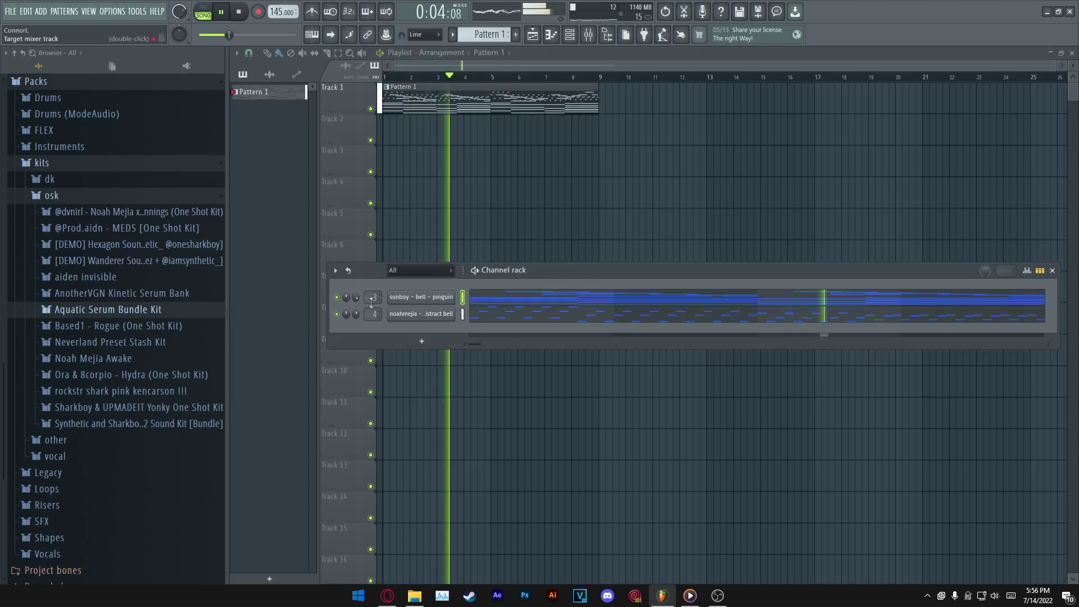
right_click(463, 299)
left_click(336, 270)
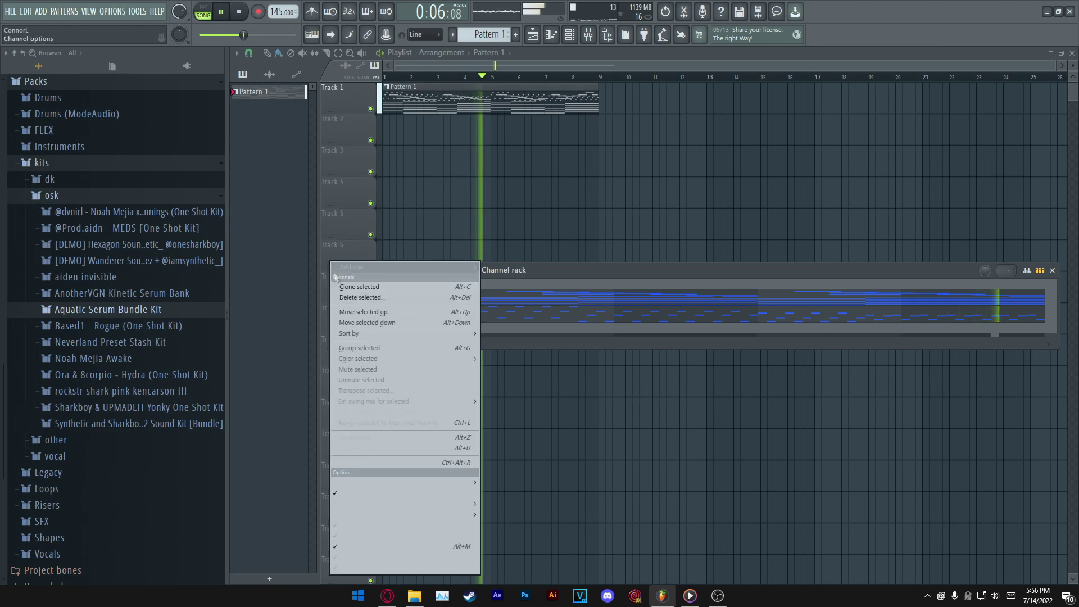
left_click(359, 390)
type("+1")
key("Return")
key("space")
key("space")
- Review the chord notes of the sunboy bell channel in the piano roll
left_click(462, 314)
left_click(508, 302)
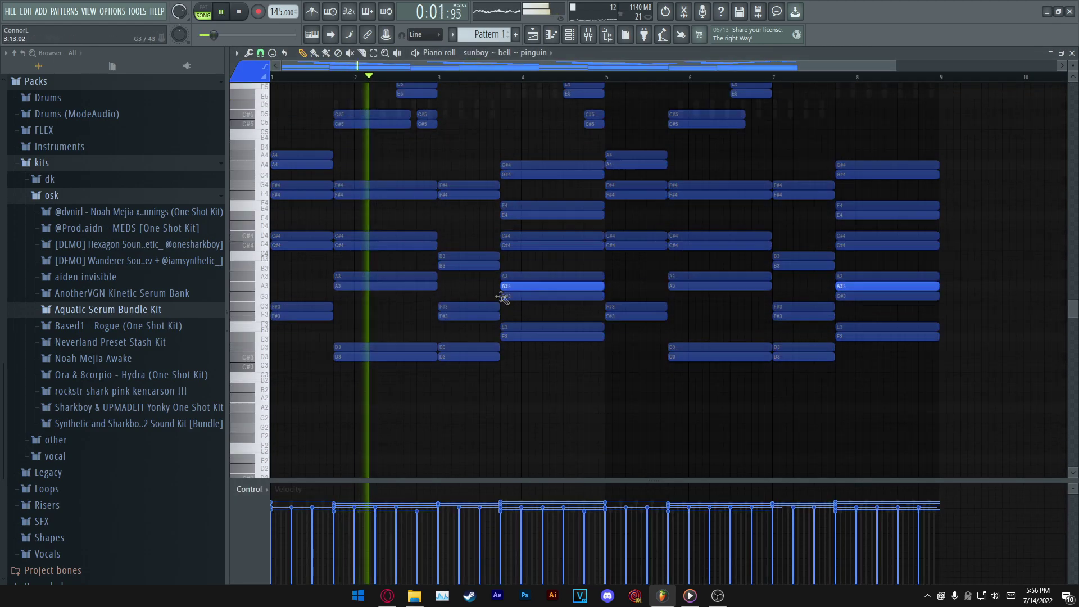
scroll(509, 304, "down", 3)
scroll(501, 300, "down", 3)
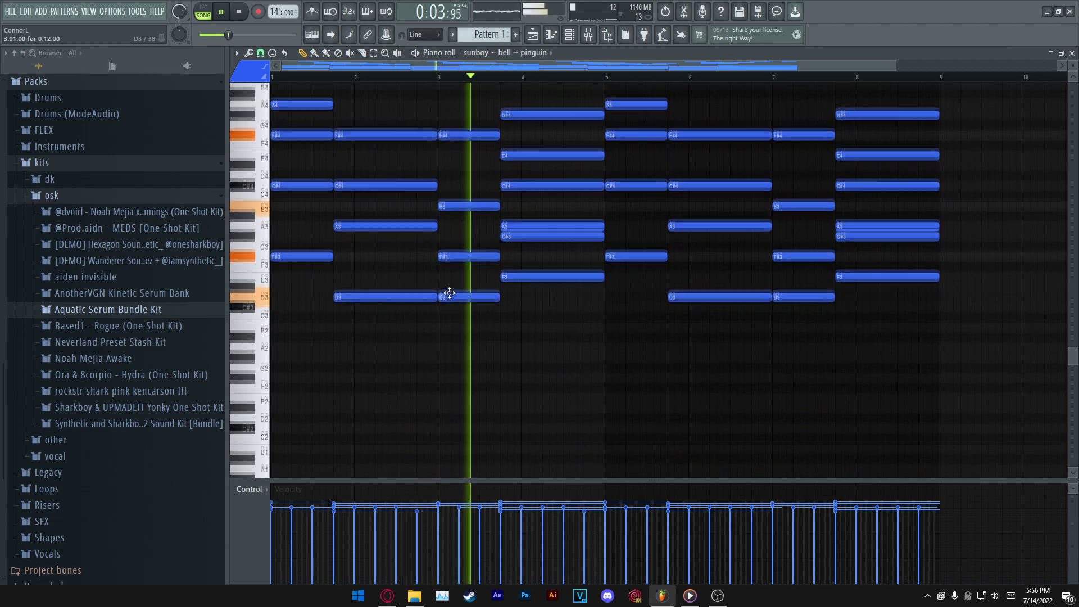
- Open the Aquatic One Shot kit folder inside the Aquatic Serum Bundle Kit in the sample browser
key("Escape")
left_click(92, 309)
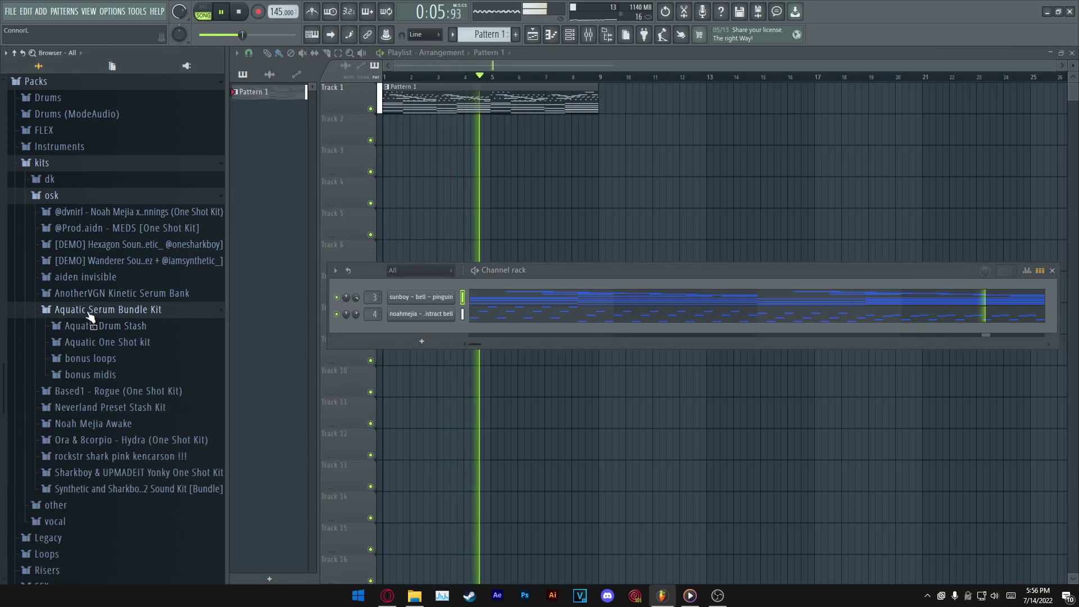
left_click(100, 343)
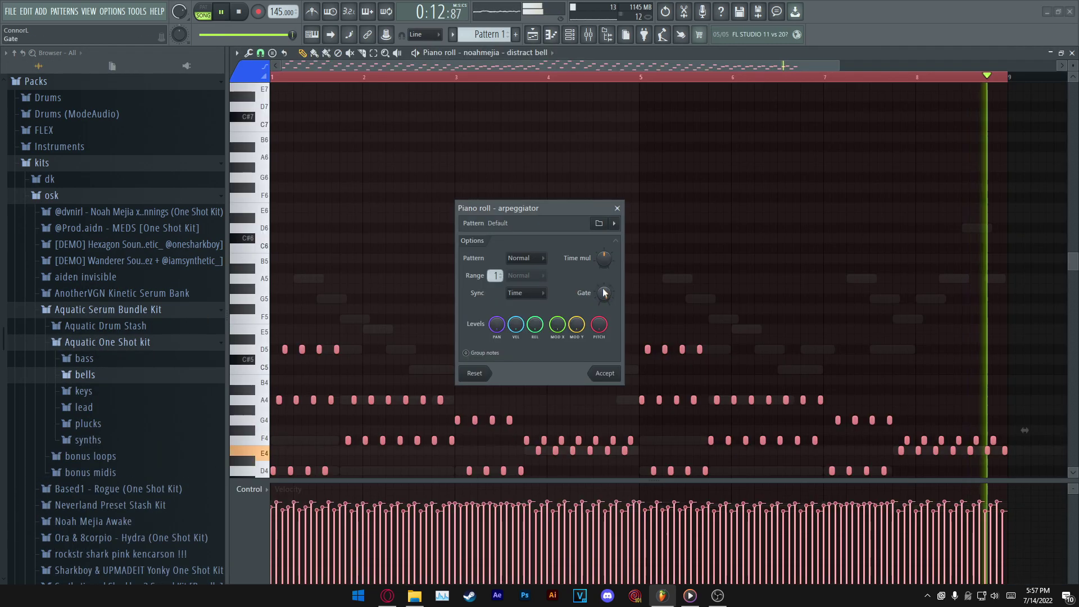
- Adjust the arpeggiator's time multiplier for wider note spacing and audition its Flip and Alternate patterns on the distract bell notes
left_click_drag(604, 260, 604, 243)
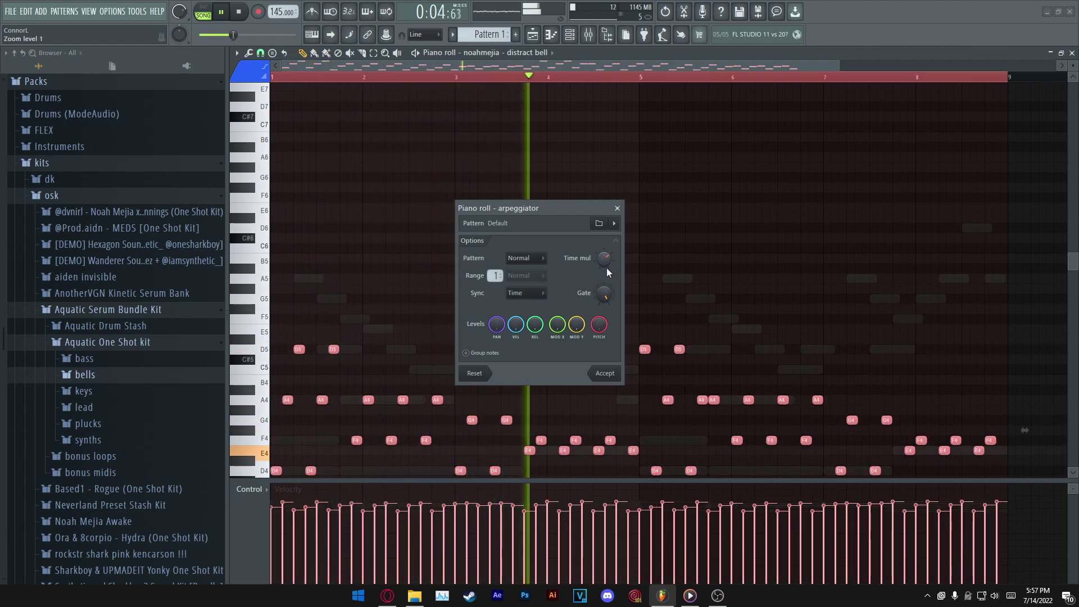
left_click(526, 258)
left_click(526, 259)
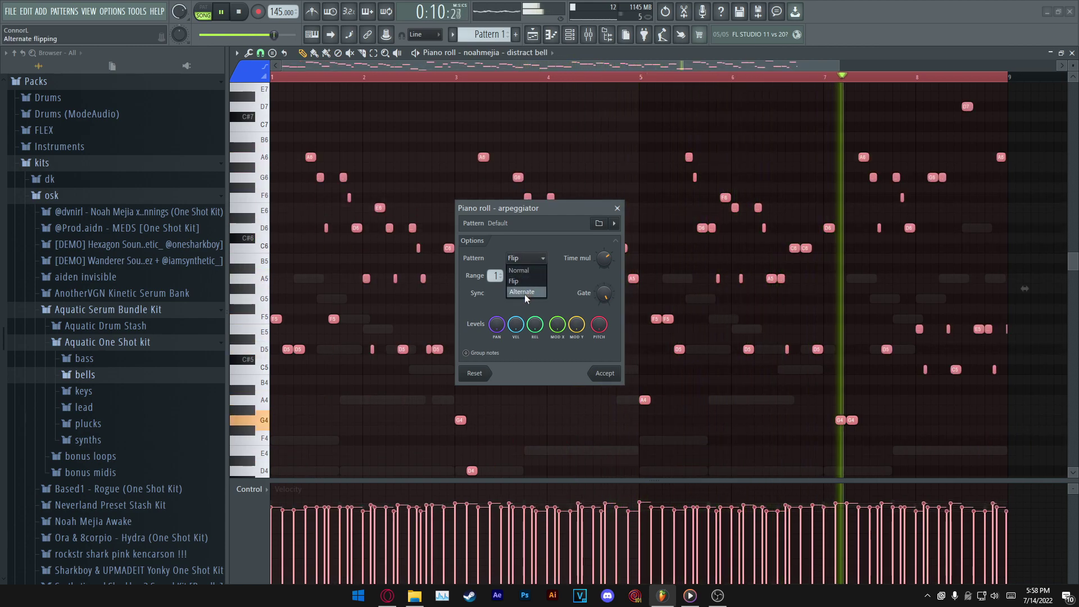
left_click(525, 293)
left_click(525, 261)
left_click(524, 270)
- Apply the arpeggiator to the distract bell notes with the Normal pattern and a range of 3
left_click(482, 354)
left_click(483, 355)
left_click(528, 259)
left_click(534, 269)
left_click_drag(495, 276, 495, 268)
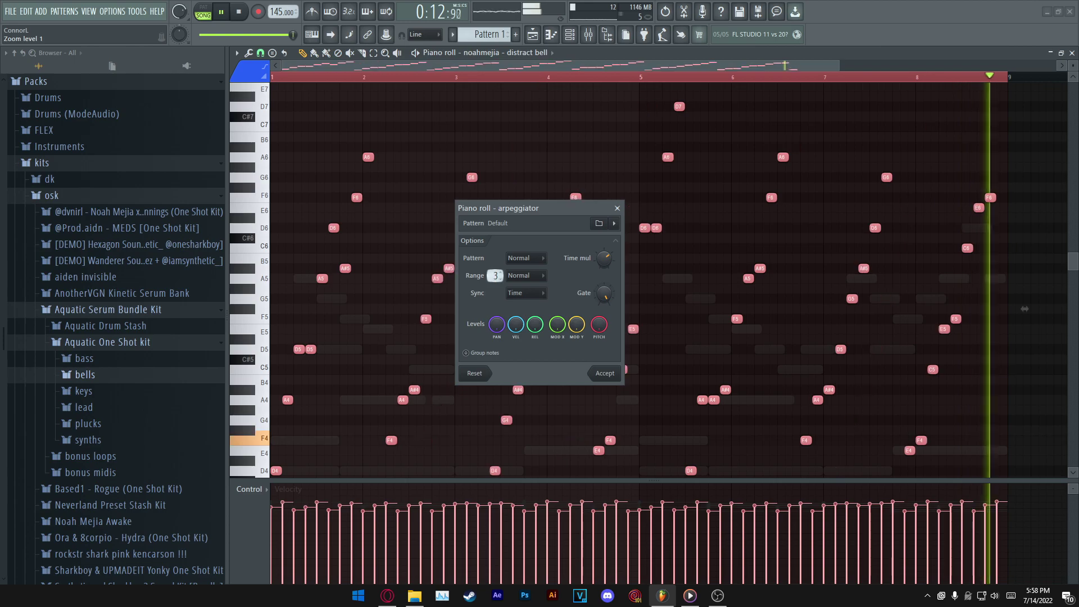
left_click(605, 374)
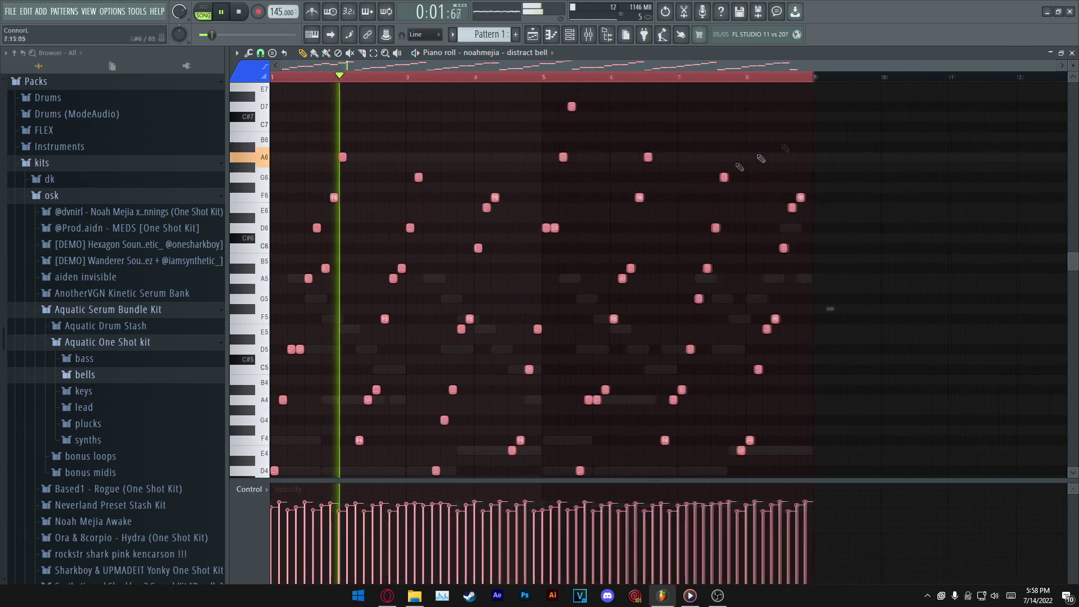
- Deselect the arpeggiated notes, stop playback and check the Omnisphere mixer track's effect chain
scroll(832, 248, "down", 3)
scroll(725, 191, "up", 2)
scroll(713, 193, "down", 3)
key("ctrl+d")
key("space")
key("F9")
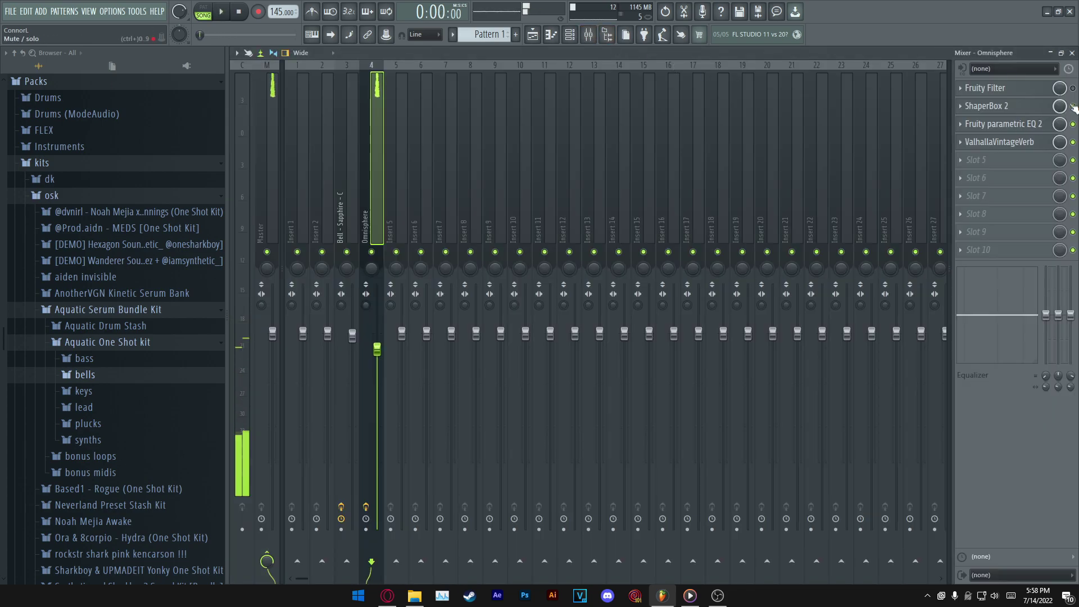
key("F9")
- Draw a lower counter-melody of D#5, C#5, A#4 and G#4 in bars 1 and 2 of the weapon bell
scroll(495, 198, "up", 3)
scroll(488, 195, "down", 1)
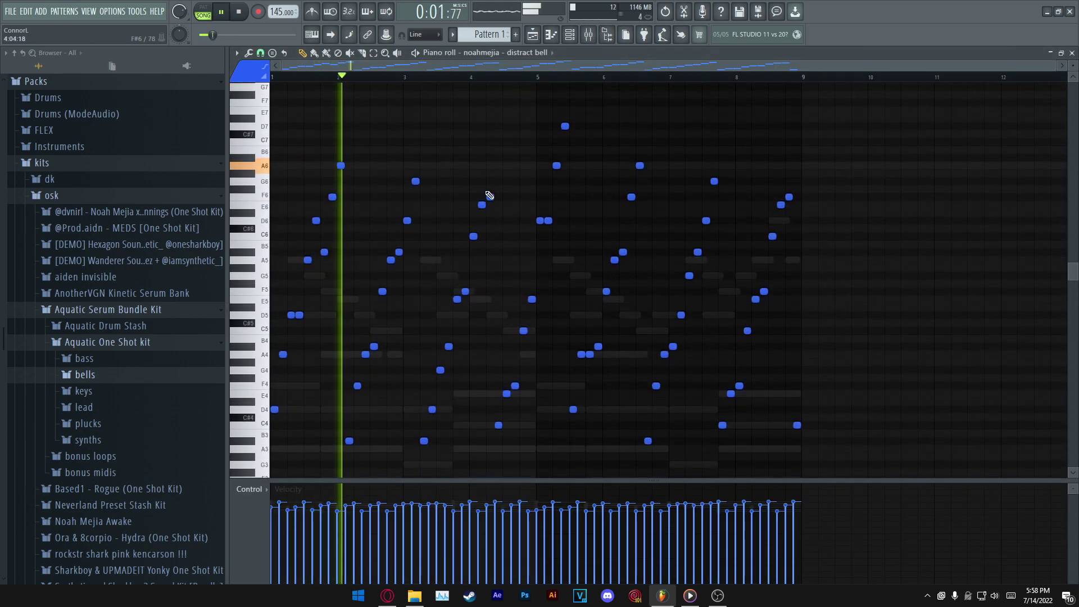
scroll(416, 280, "down", 2)
left_click_drag(284, 372, 273, 357)
left_click_drag(337, 382, 350, 393)
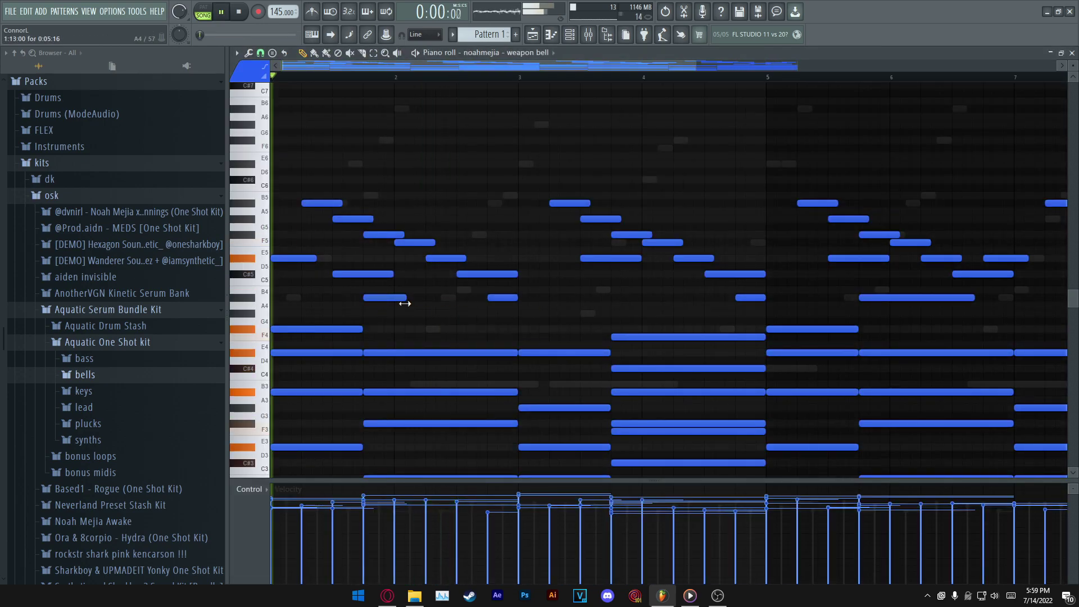
left_click(410, 298)
key("space")
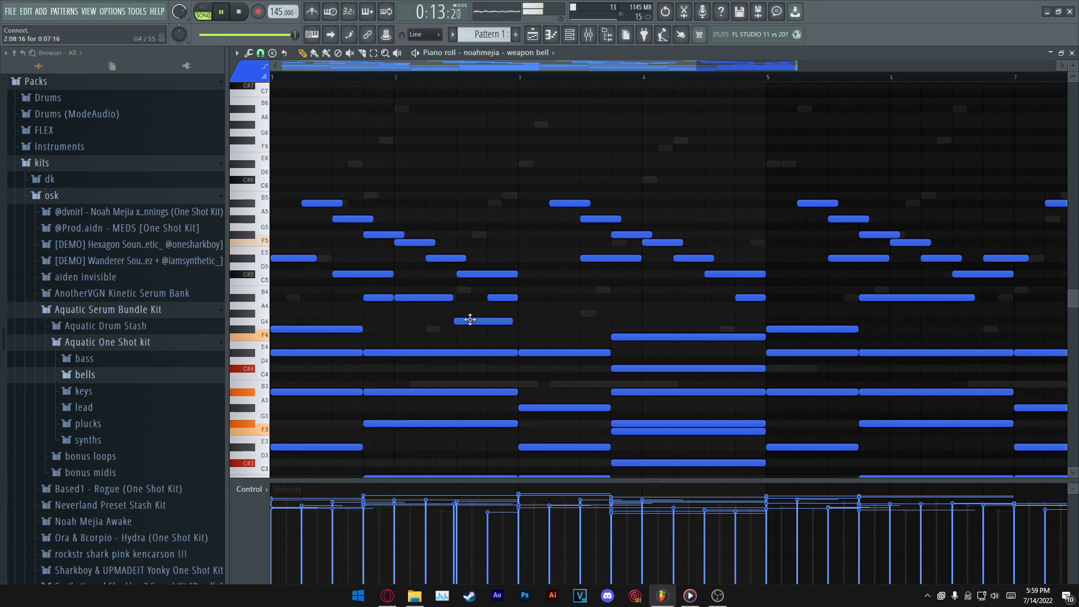
left_click_drag(488, 320, 486, 328)
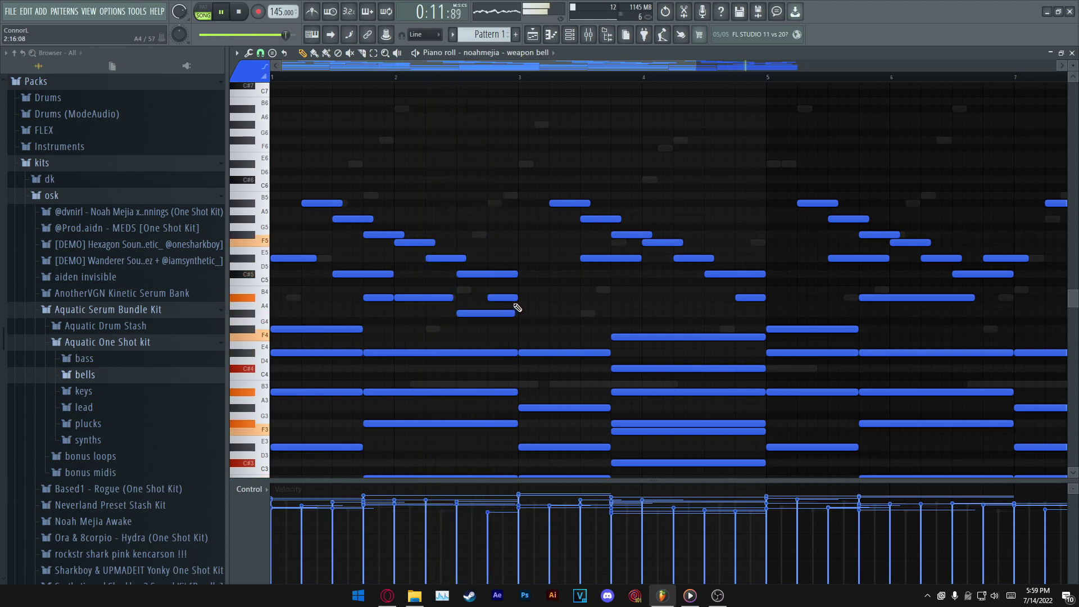
- Copy the D#5, C#5, A#4 and G#4 counter-melody notes from bars 1 and 2 into bars 3 and 4
left_click(303, 261, "ctrl+shift")
left_click(367, 275, "ctrl+shift")
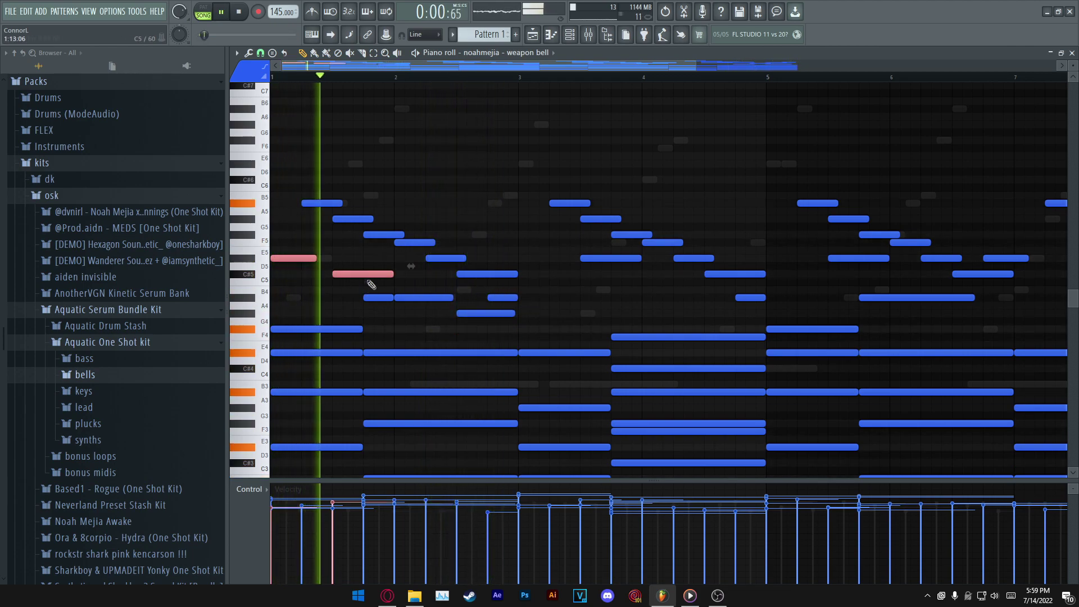
left_click(431, 298, "ctrl+shift")
left_click(475, 315, "ctrl+shift")
left_click_drag(475, 314, 715, 309)
left_click(711, 306, "ctrl")
- Copy the four-note counter-melody phrase into the second half of the weapon bell pattern, aligning the last copy to the start of bar 7
scroll(689, 281, "down", 2)
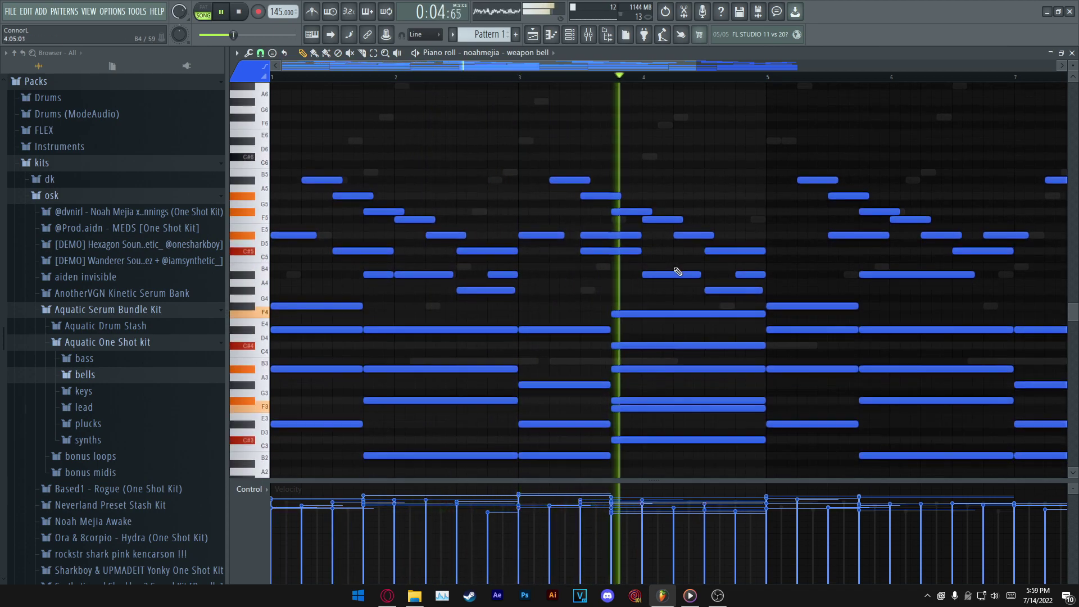
scroll(702, 197, "down", 1)
scroll(679, 79, "down", 3)
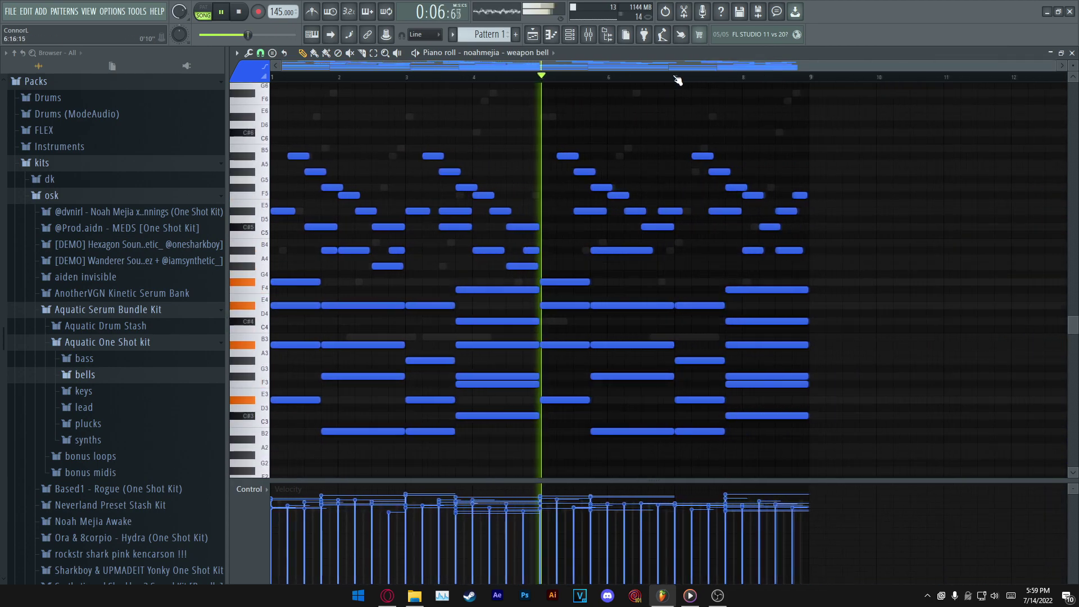
scroll(619, 157, "down", 2)
scroll(593, 156, "up", 1)
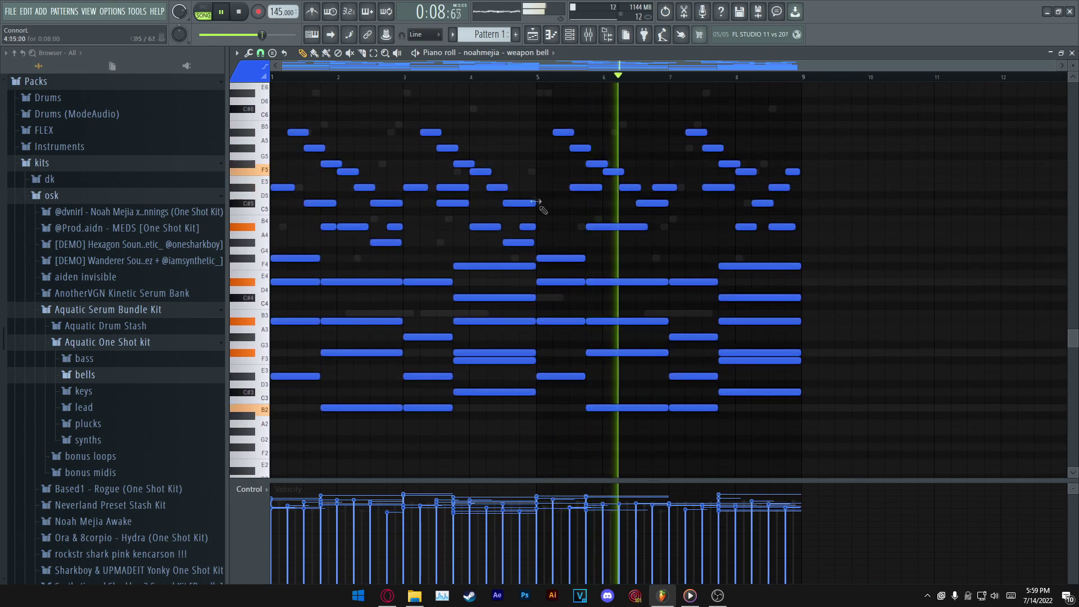
left_click(285, 188, "ctrl+shift")
left_click(321, 203, "ctrl+shift")
left_click(358, 227, "ctrl+shift")
left_click(387, 243, "ctrl+shift")
left_click_drag(387, 243, 791, 243)
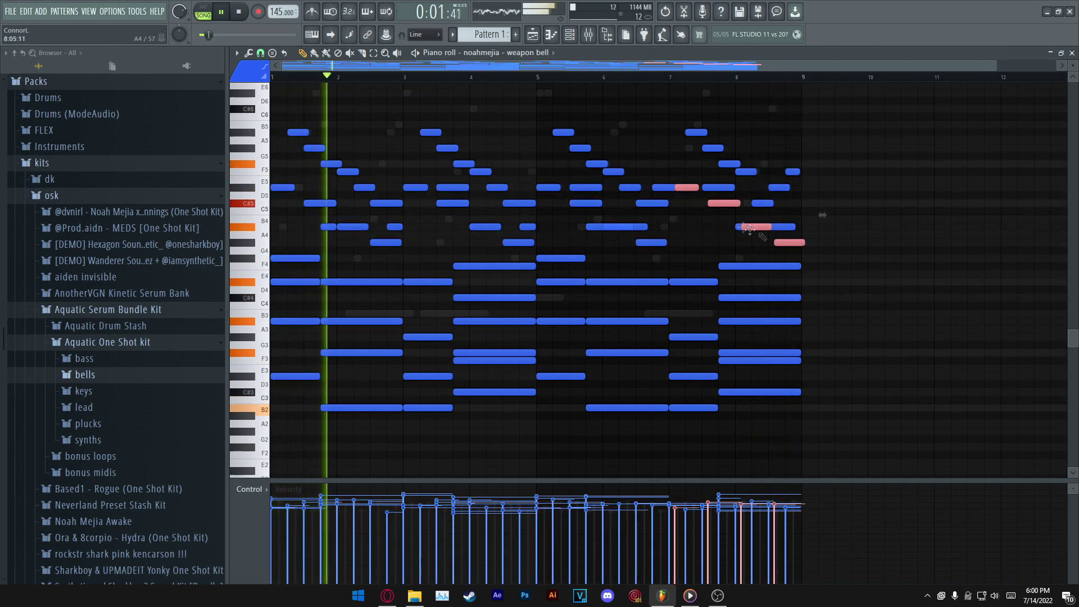
left_click_drag(689, 188, 674, 192)
key("ctrl+d")
- Shorten the overlapping A#4 note at the end of bar 5 and add a long F#4 note at the start of bar 7
key("c")
key("p")
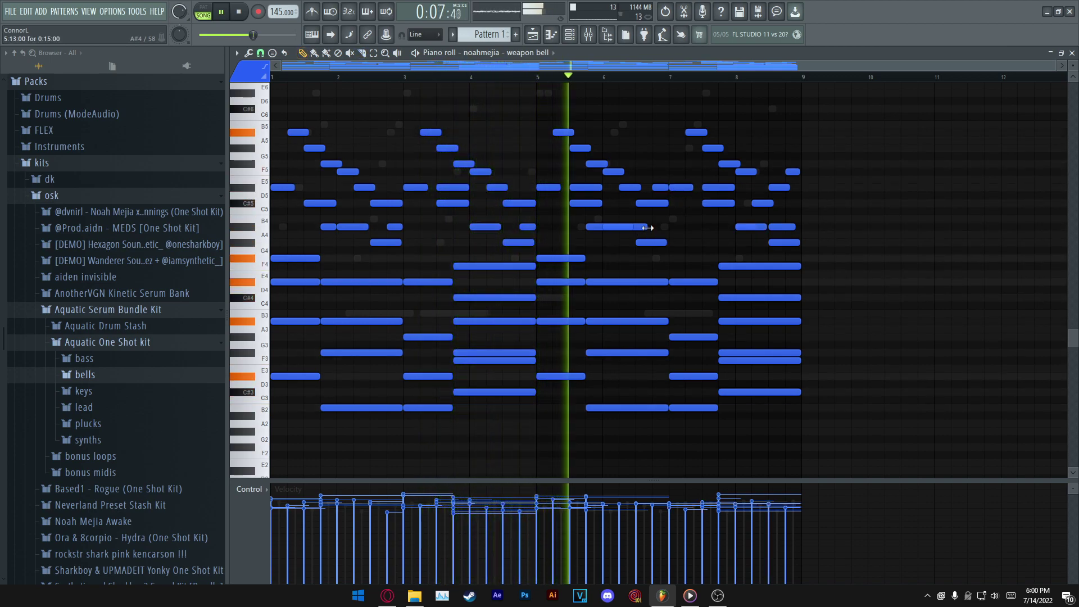
left_click_drag(646, 228, 598, 231)
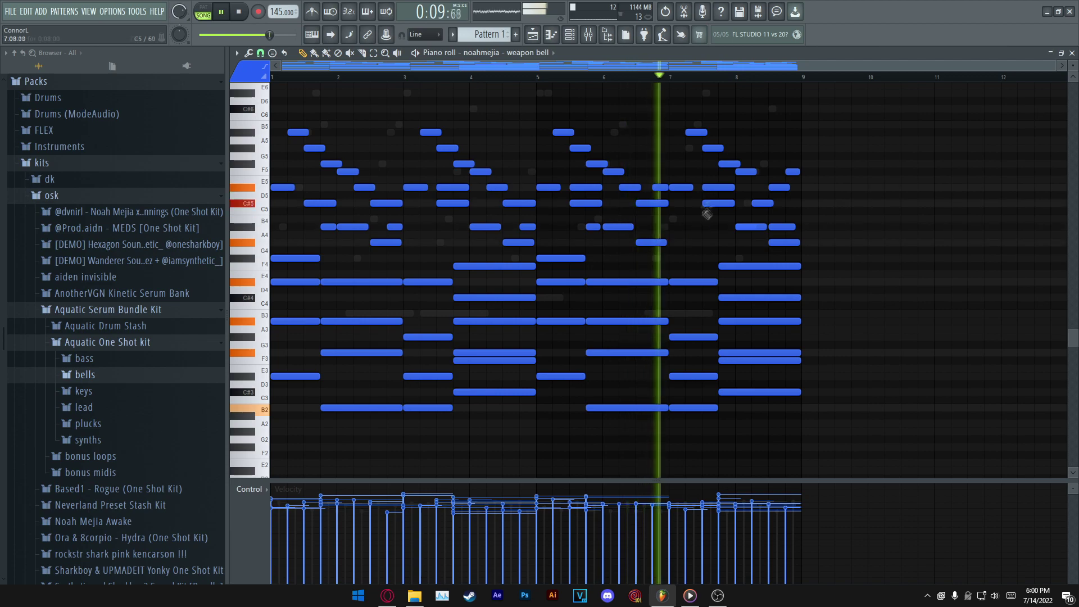
left_click(674, 259)
left_click_drag(683, 259, 710, 262)
key("space")
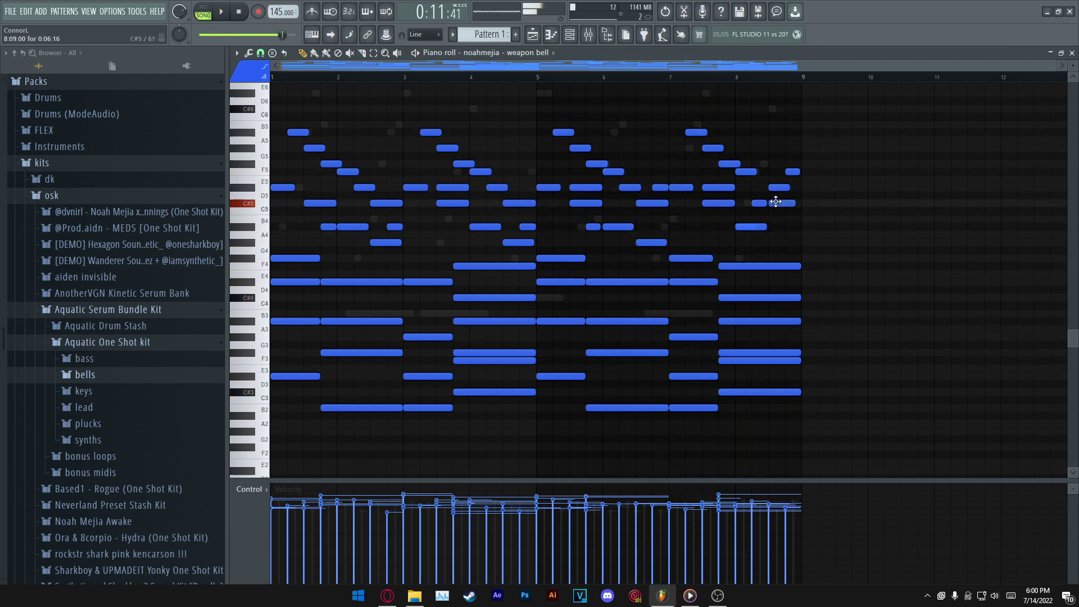
- Move the last counter-melody note in bar 8 down to F#4 and play the pattern back
scroll(776, 202, "up", 2)
left_click_drag(759, 203, 759, 257)
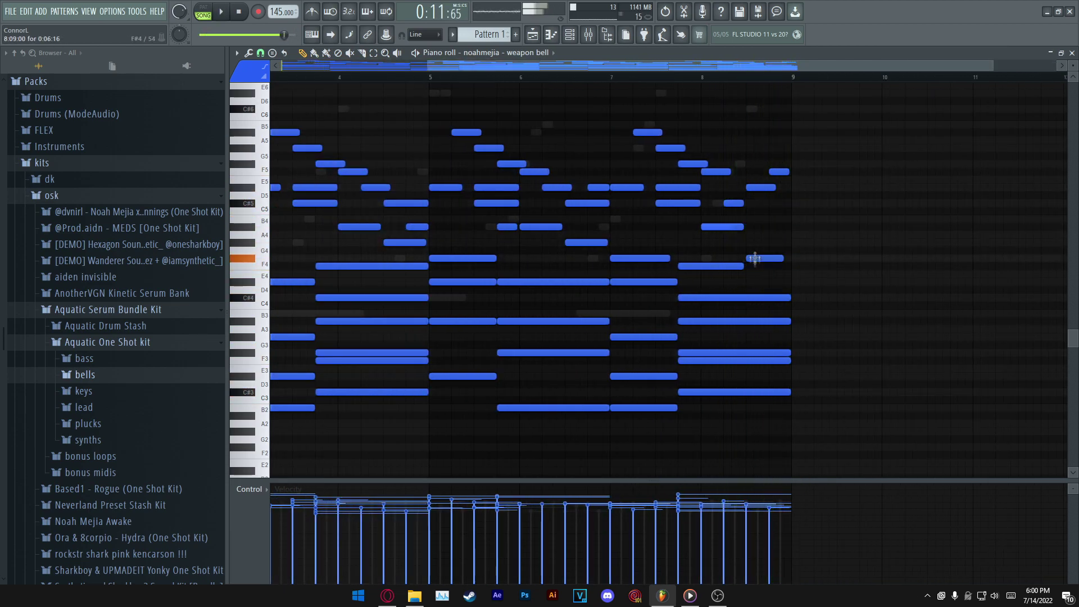
key("space")
- Transpose the weapon bell and distract bell channels together
key("Escape")
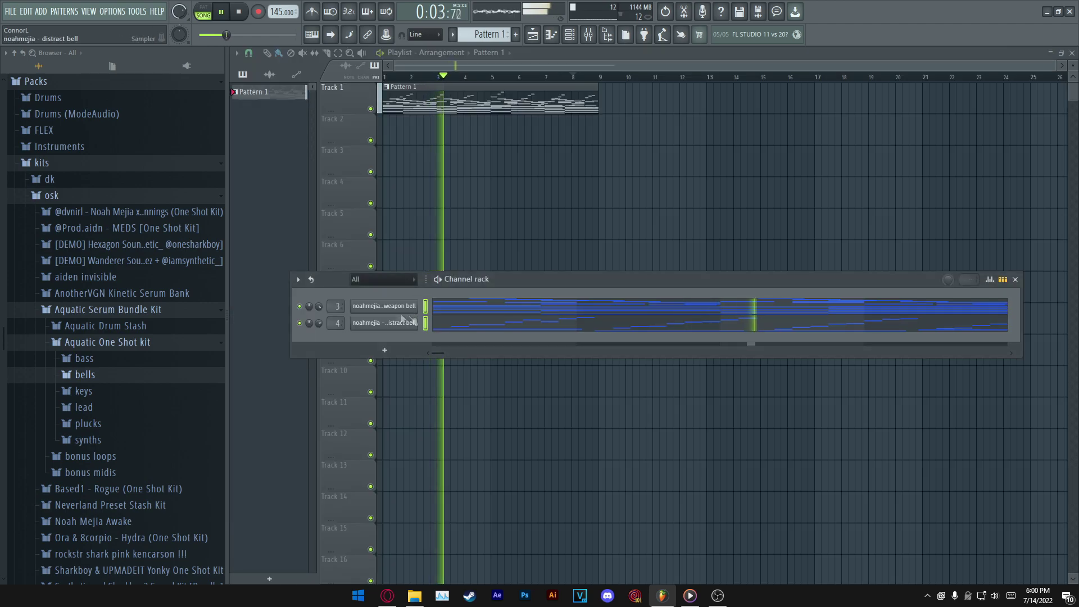
right_click(402, 320)
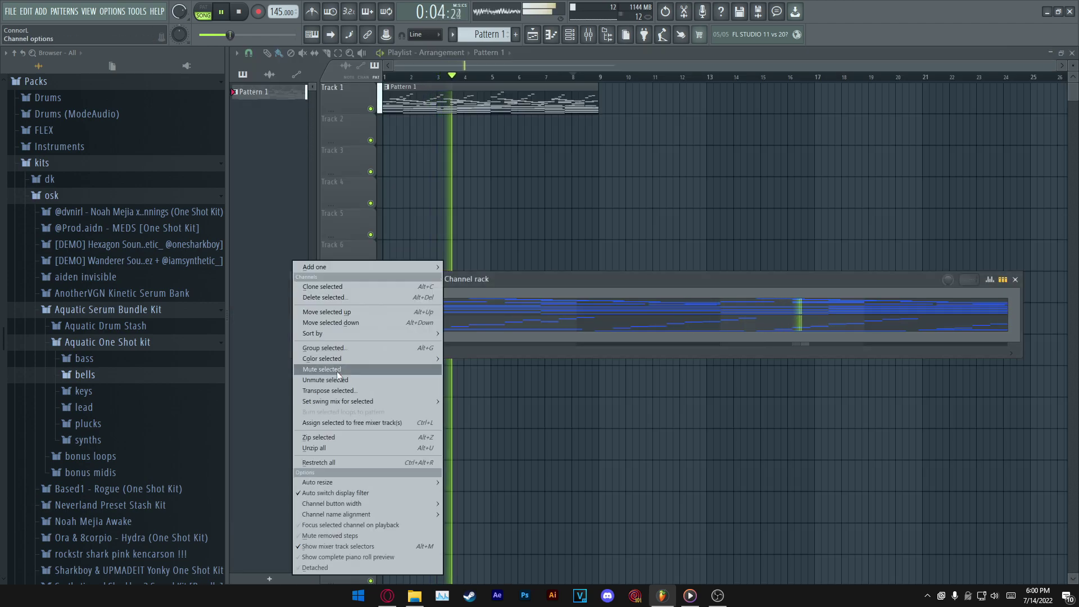
left_click(327, 389)
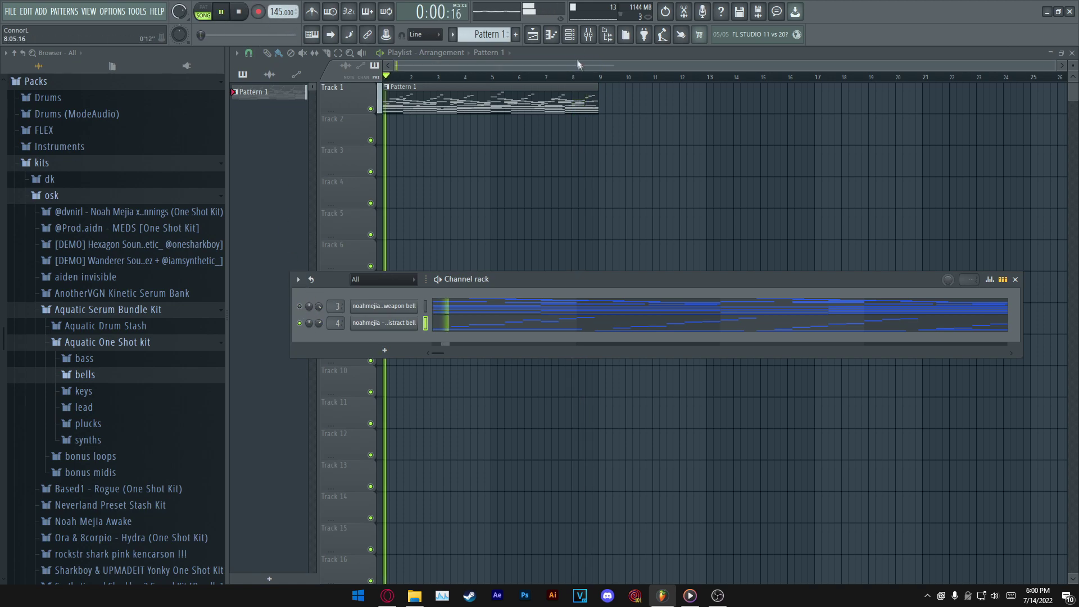
- Check the low-cut band 1 in the Omnisphere mixer track's Fruity parametric EQ 2
key("F9")
left_click(1003, 124)
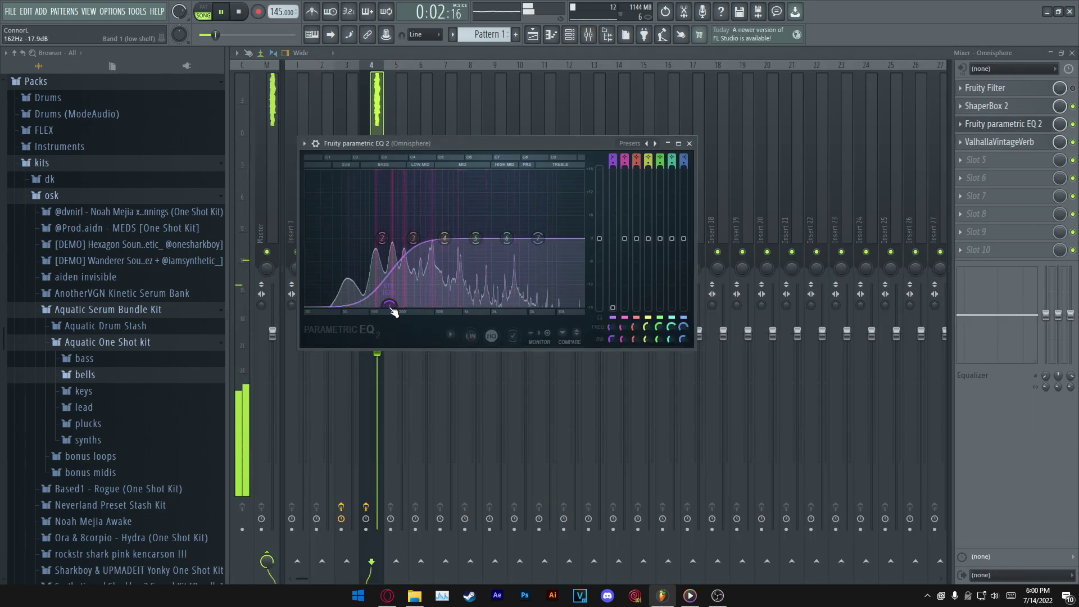
left_click(1003, 124)
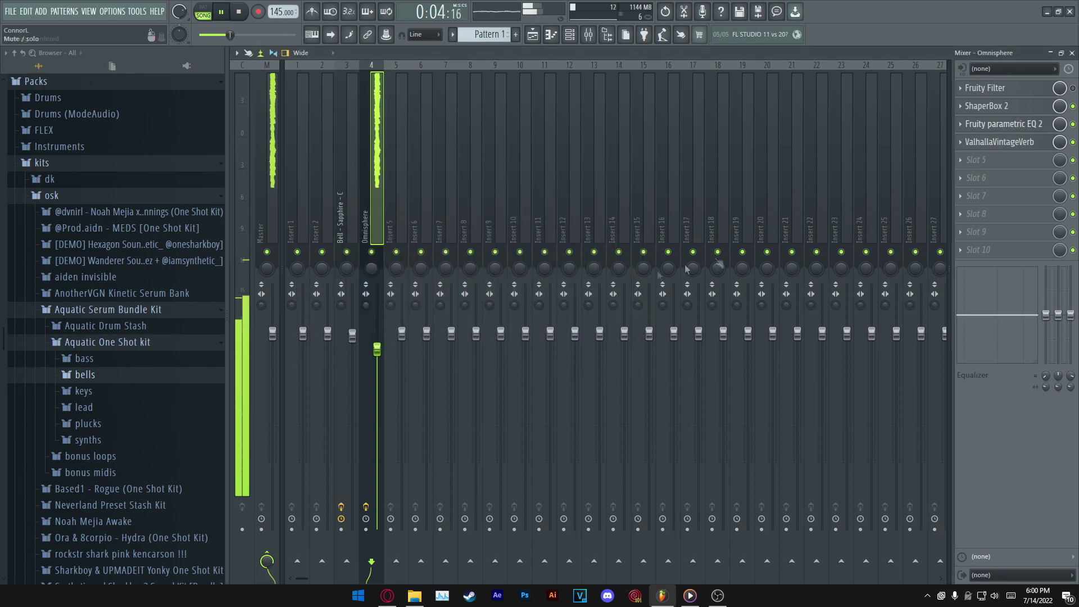
- Delete the Fruity Filter from the Omnisphere mixer track's first effect slot
left_click(961, 90)
left_click(958, 116)
key("Return")
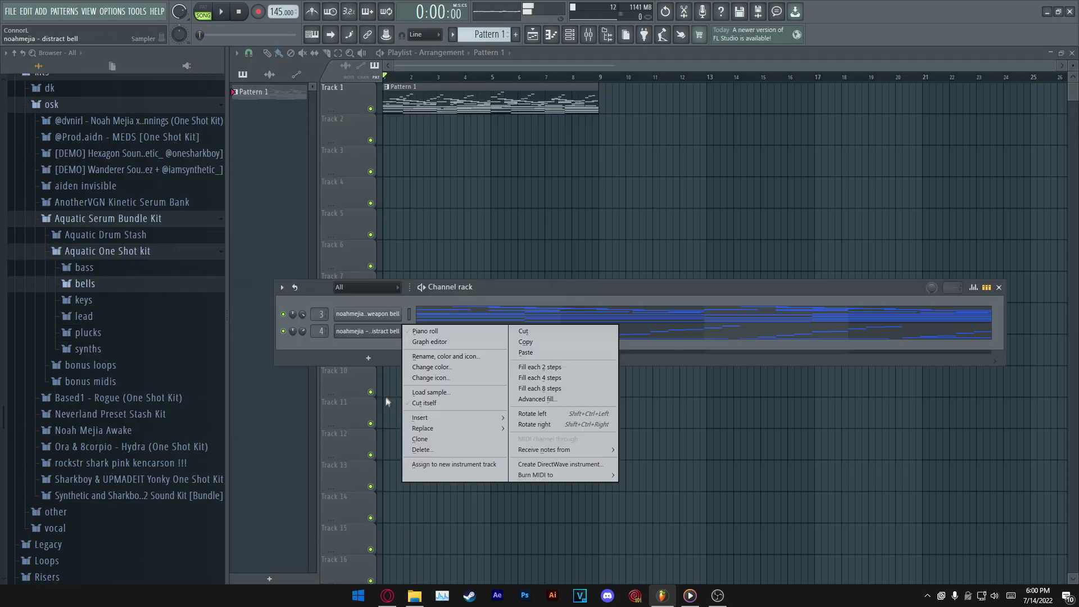
- Add a Serum channel to the channel rack, browse its presets, and play the pattern against its empty piano roll
left_click(427, 434)
left_click(365, 359)
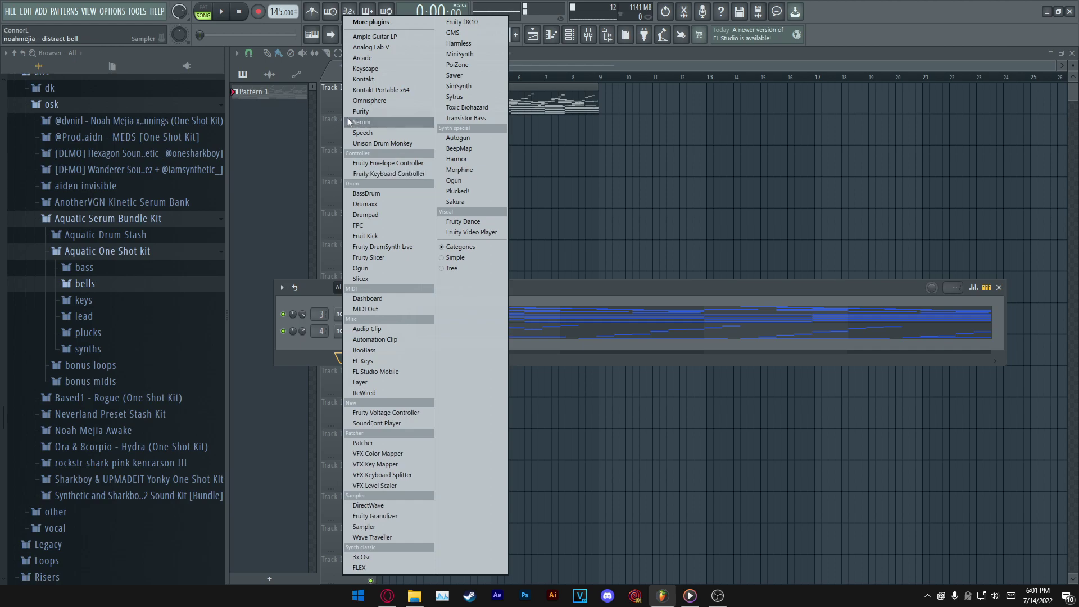
left_click(337, 213)
left_click(596, 121)
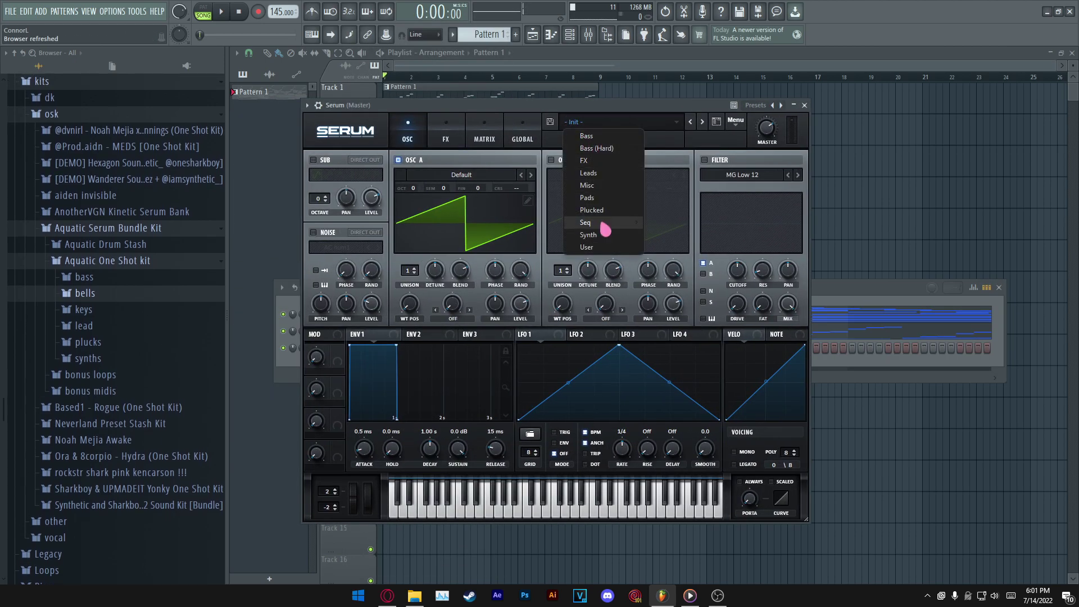
mouse_move(601, 248)
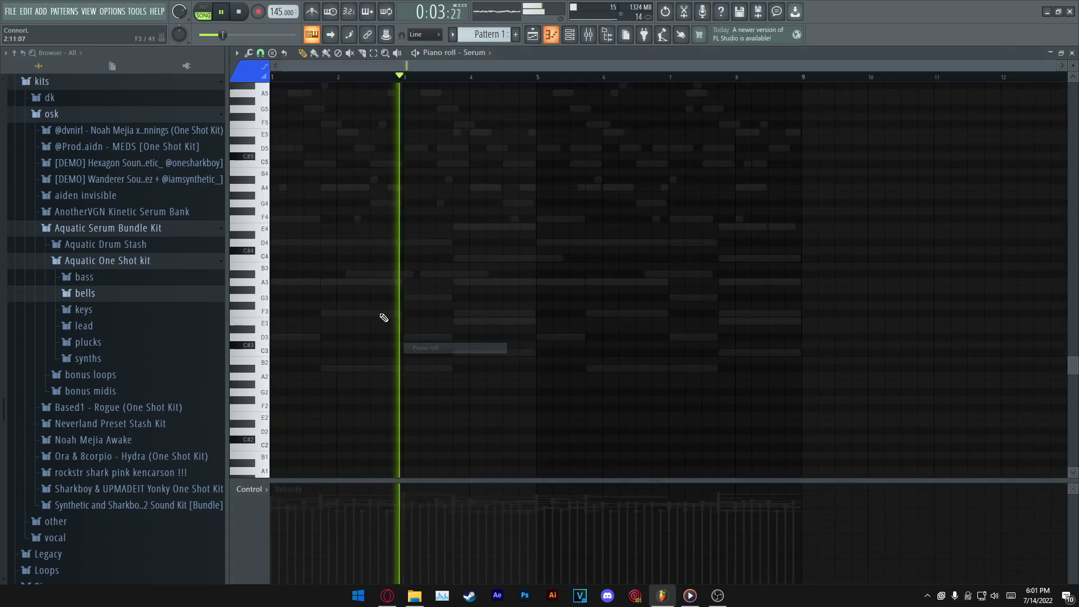
key("space")
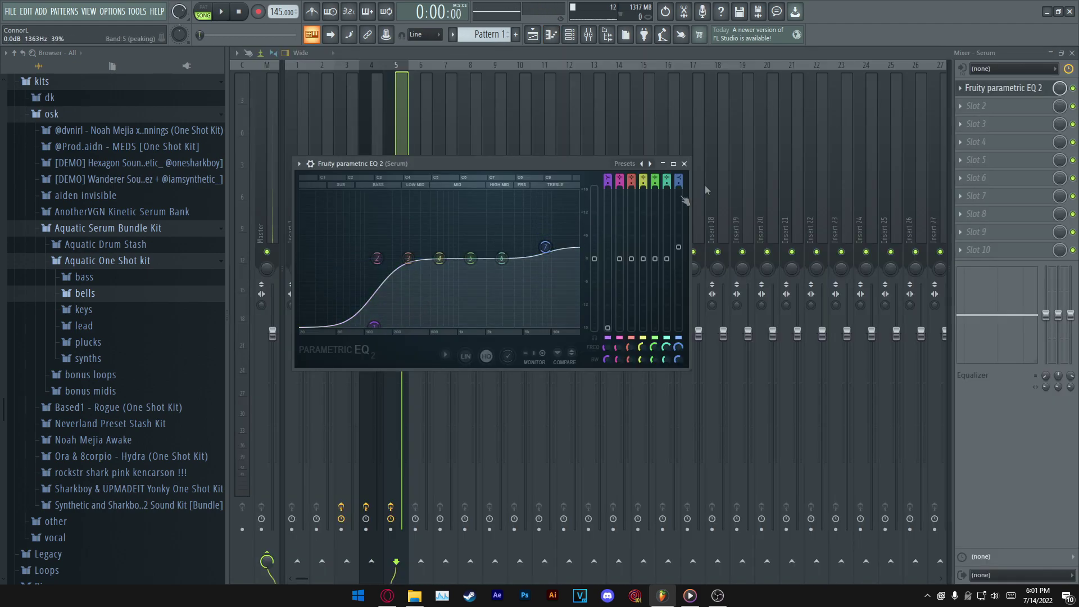
- Add ValhallaVintageVerb to slot 2 of the Serum mixer track with the mix at 16%
left_click(978, 106)
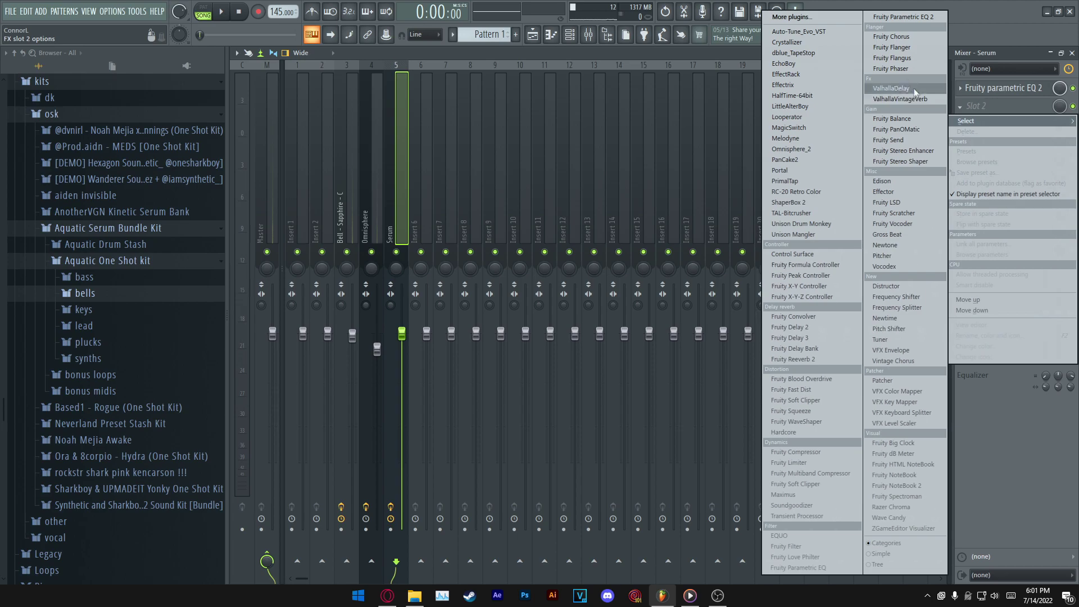
left_click(905, 104)
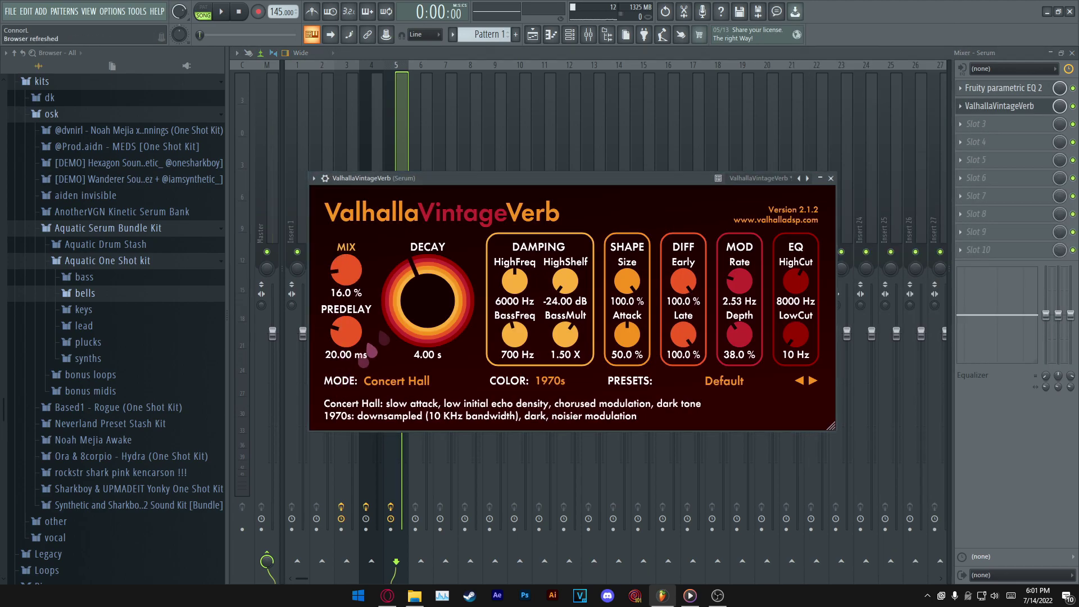
left_click(832, 178)
- Record a short descending F6, E6, D6 phrase twice into Serum's piano roll across bars 1 to 4
right_click(393, 350)
left_click(427, 348)
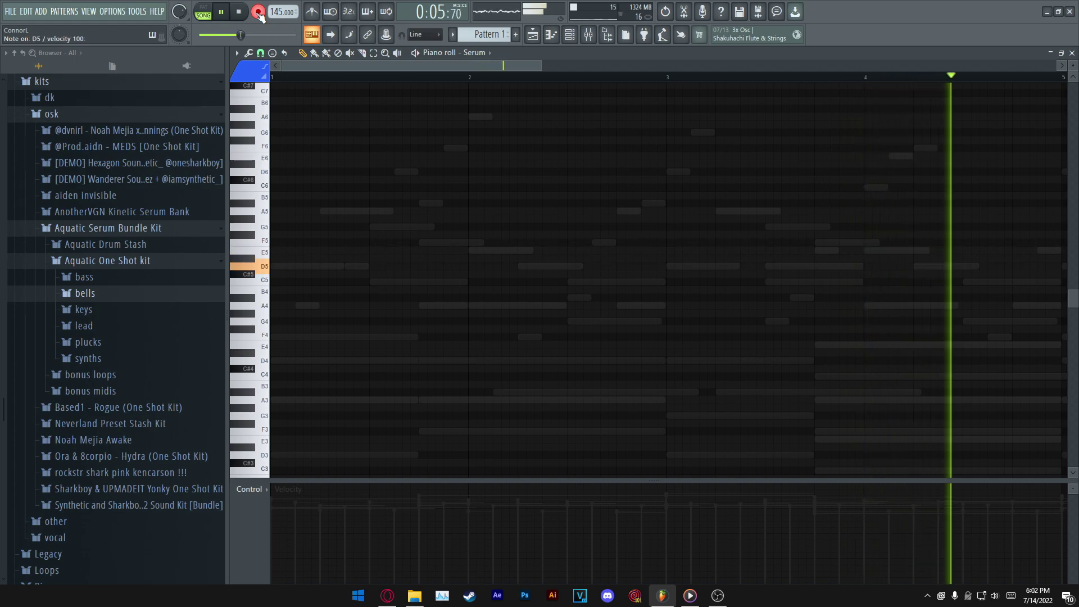
key("space")
key("space")
scroll(532, 263, "up", 2)
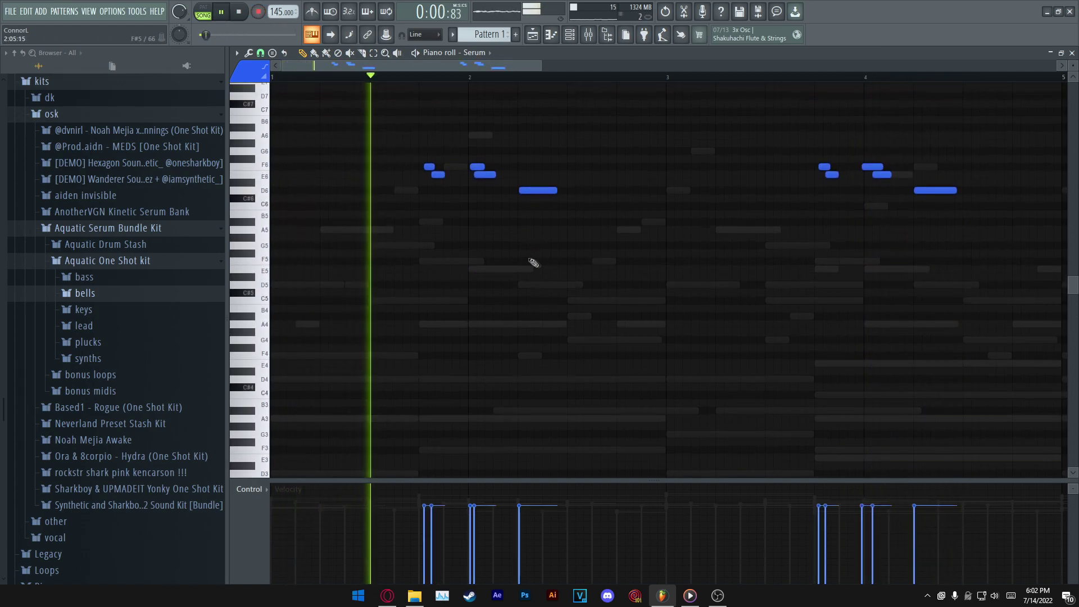
key("space")
- Quantize the two recorded Serum phrases, including their note starts
left_click_drag(420, 153, 554, 233)
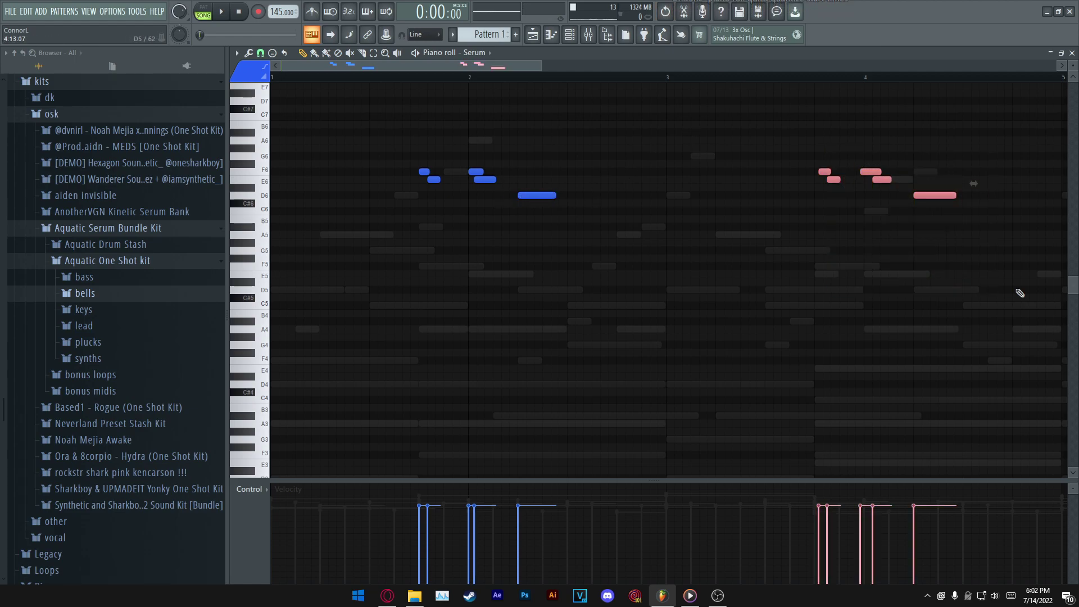
key("alt+q")
left_click(609, 367)
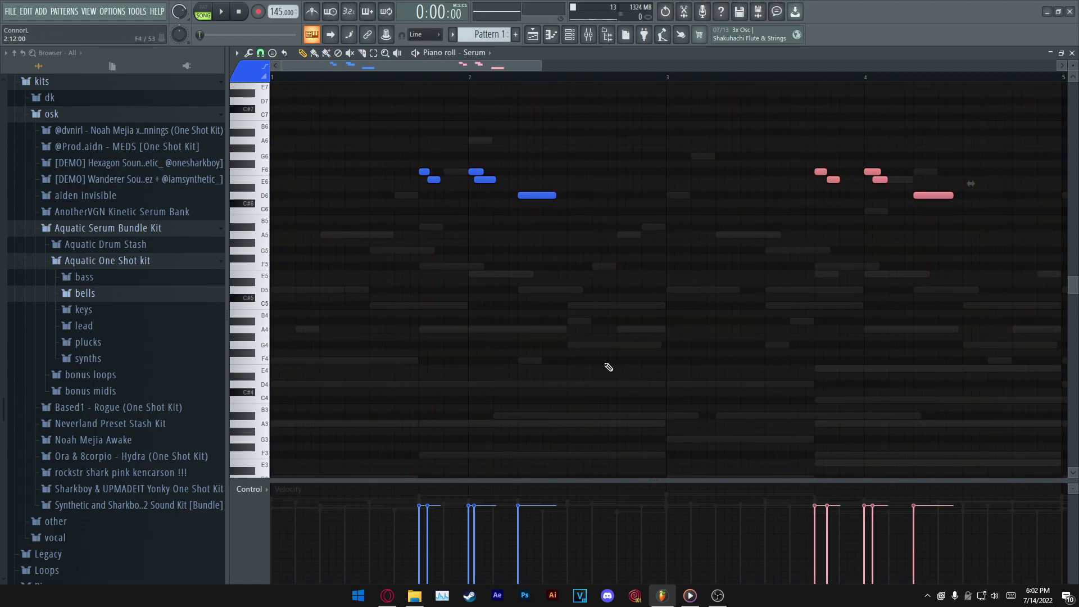
- Try shifting the second Serum phrase to start at bar 4 and play the pattern back
key("ctrl+a")
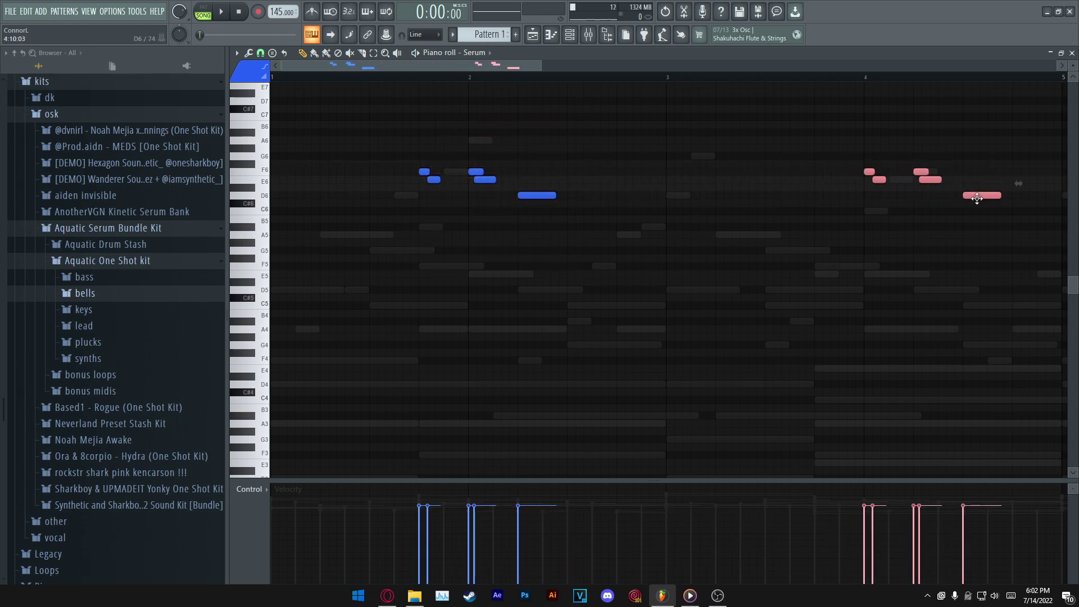
left_click(832, 77, "ctrl")
key("space")
scroll(832, 77, "down", 3)
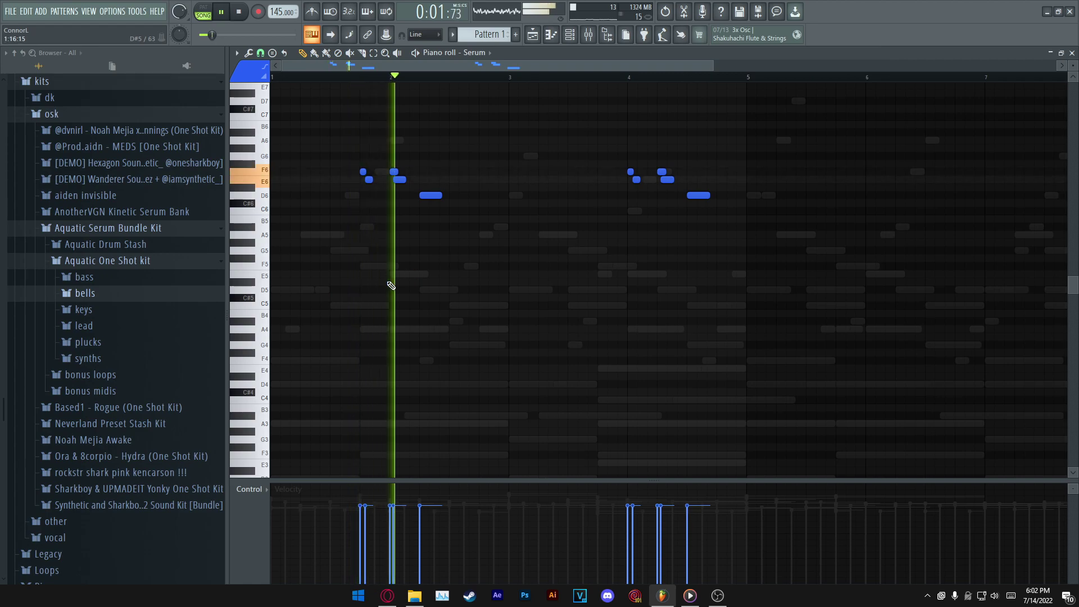
key("F7")
left_click(491, 346)
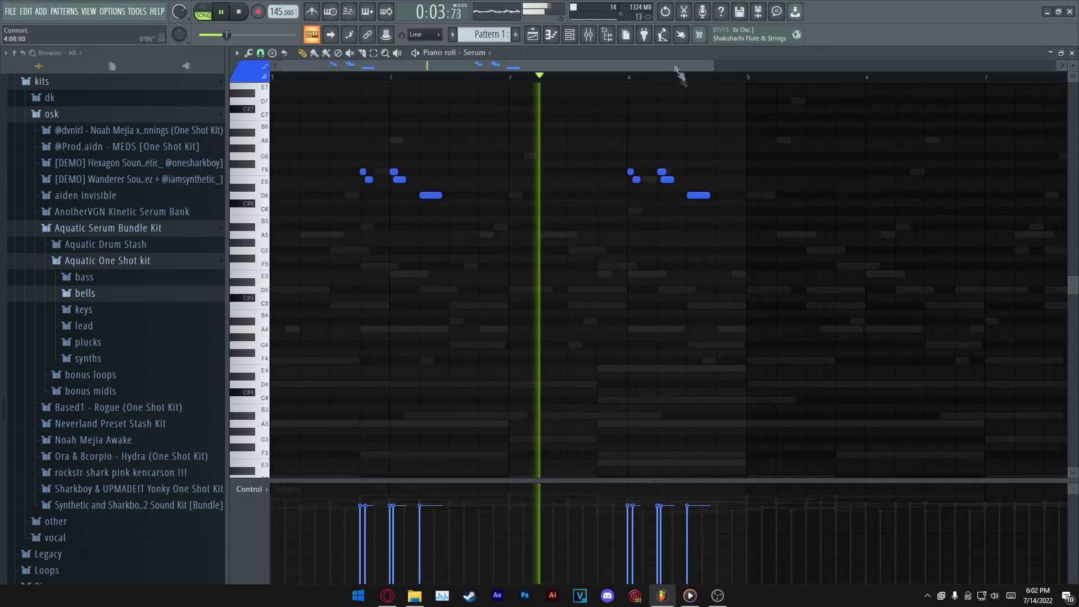
- Start the second phrase one beat before bar 4 and lower its last three notes to E6, D6 and C6
scroll(646, 77, "up", 2)
key("space")
left_click_drag(610, 158, 682, 195)
key("space")
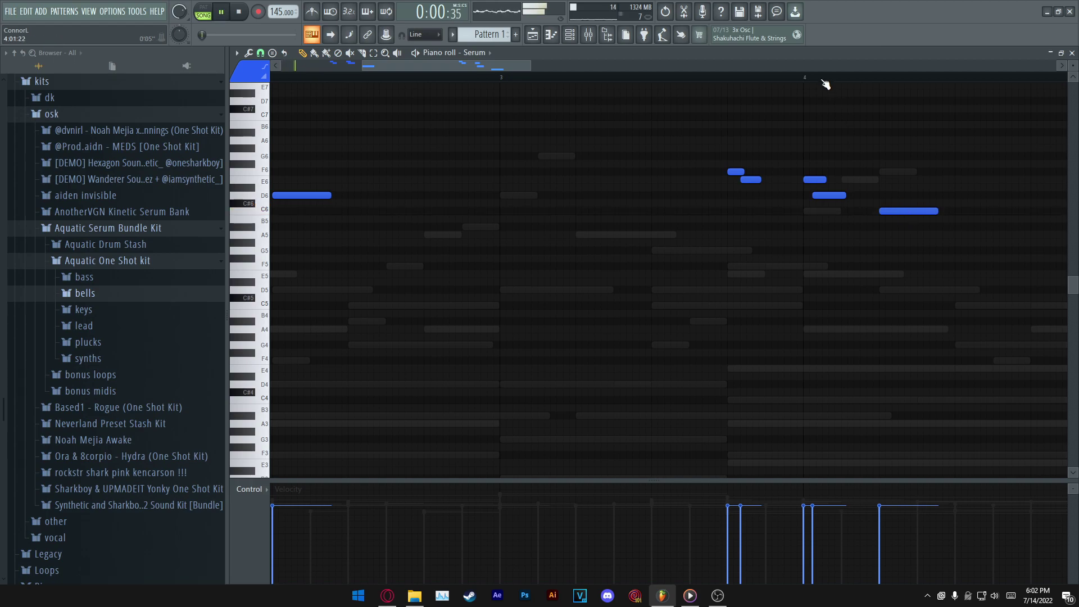
scroll(826, 84, "down", 2)
- Try the second phrase's last note on A#5 during playback, and return it to C6
left_click_drag(698, 212, 695, 229)
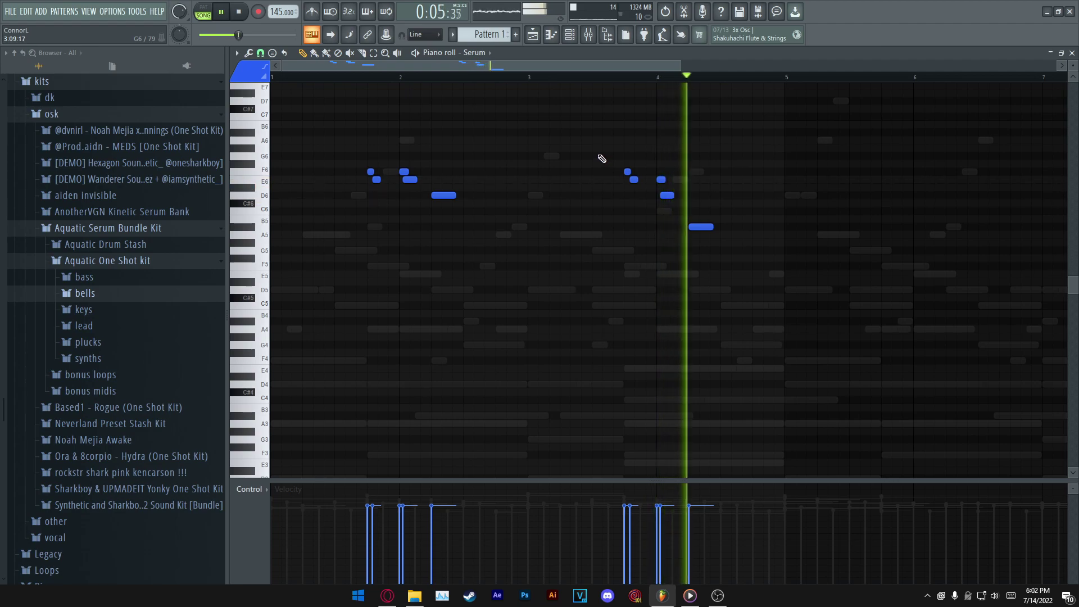
key("space")
left_click_drag(704, 230, 702, 211)
key("space")
key("space")
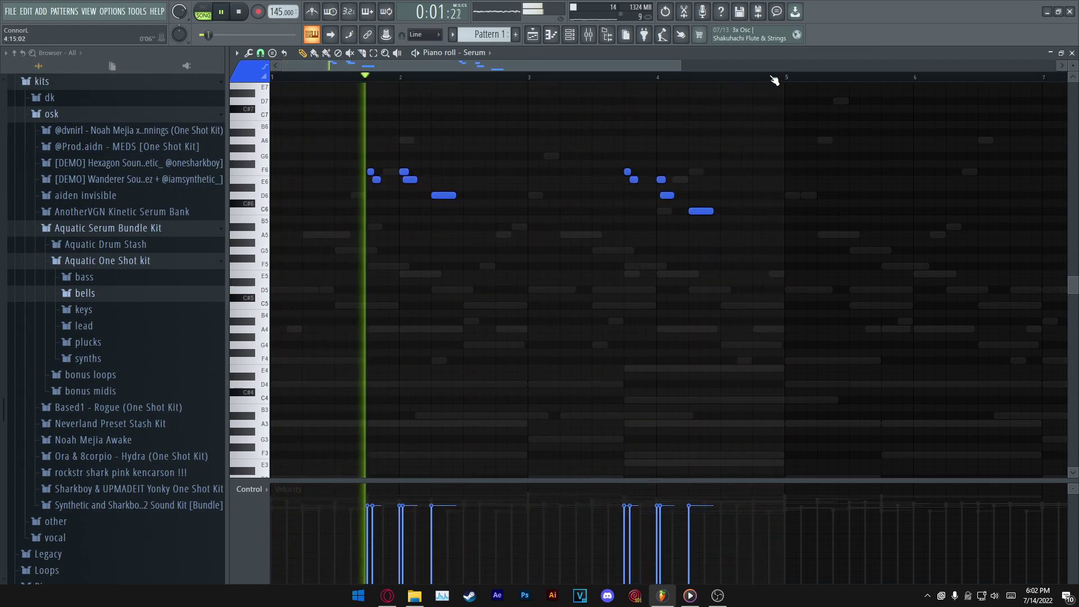
- Duplicate the Serum phrases into bars 5 to 8 and lower the third phrase to D6, C6, A#5, A5 and G5
key("ctrl+b")
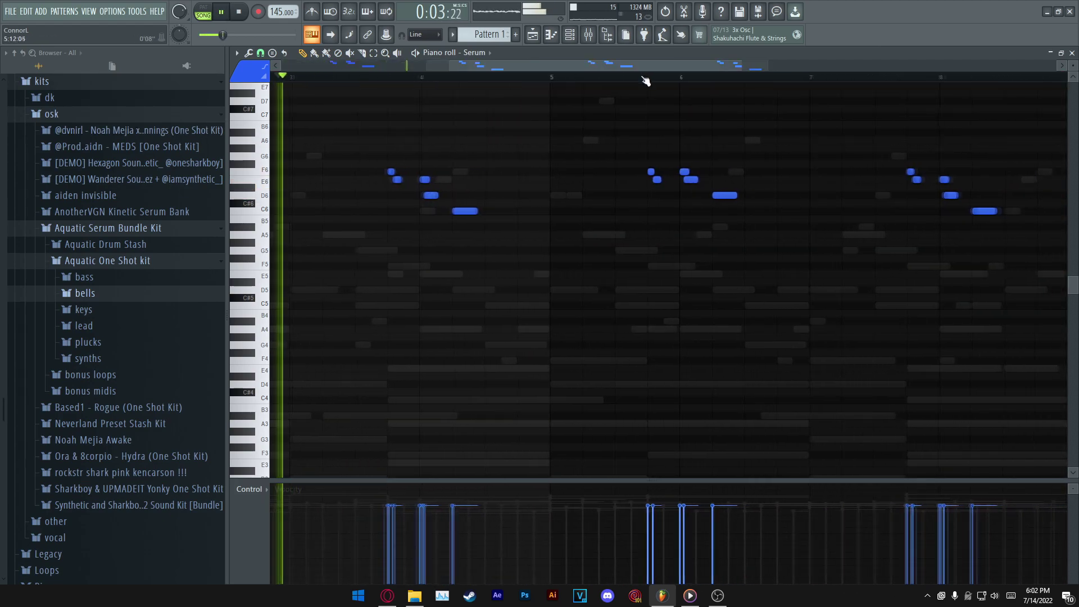
scroll(645, 81, "up", 3)
left_click_drag(661, 172, 674, 211)
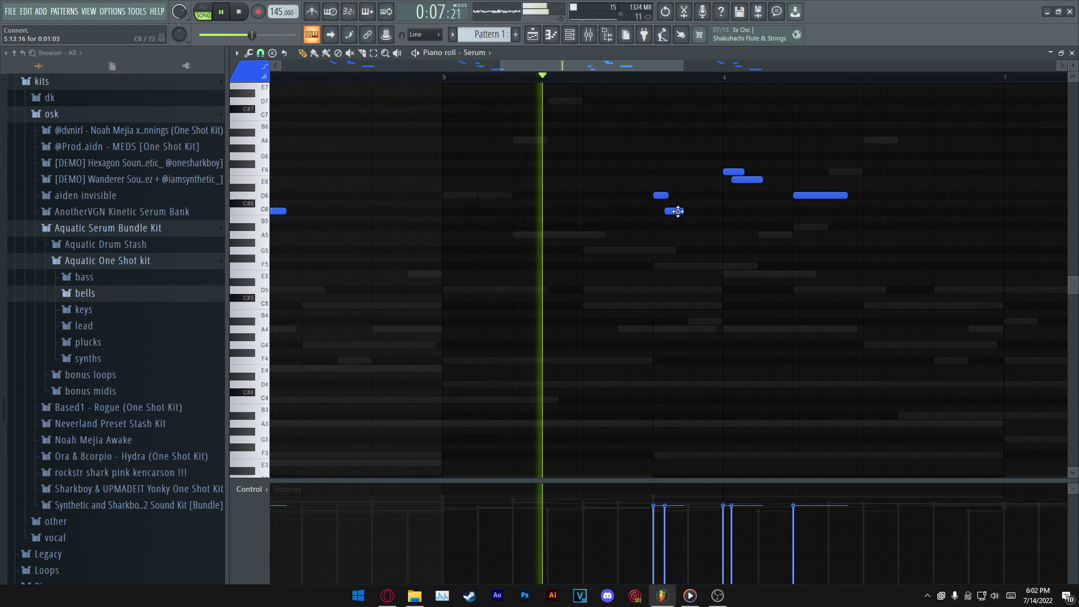
key("space")
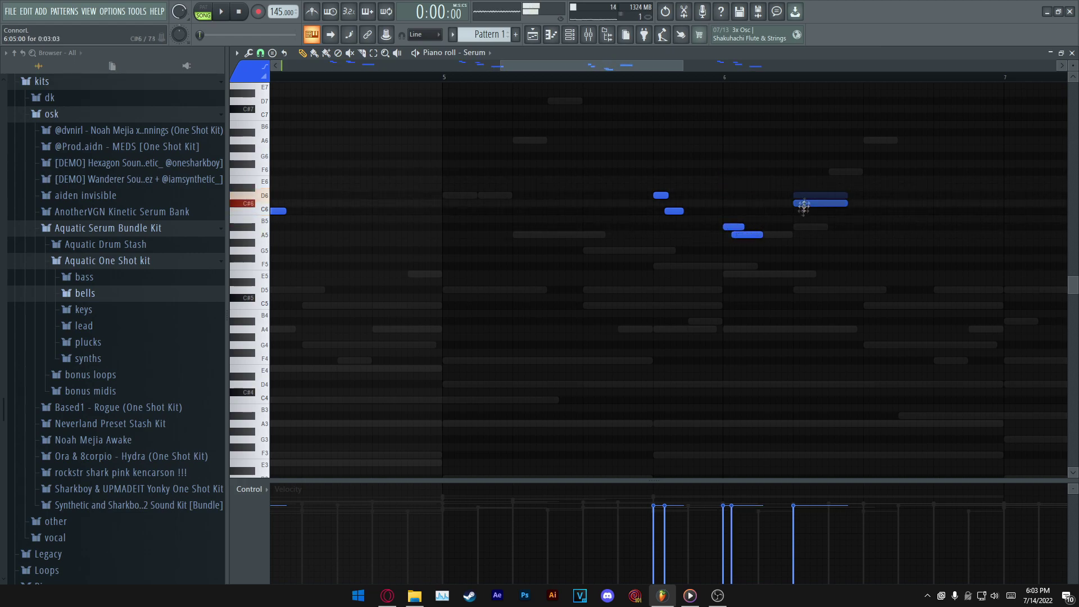
scroll(740, 79, "down", 4)
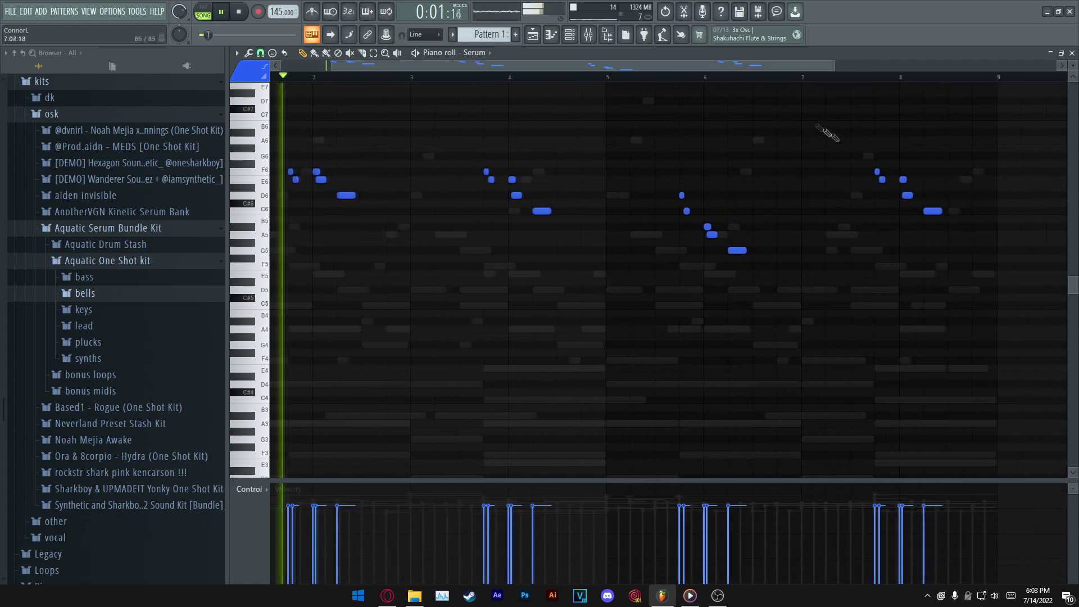
left_click_drag(466, 162, 941, 213)
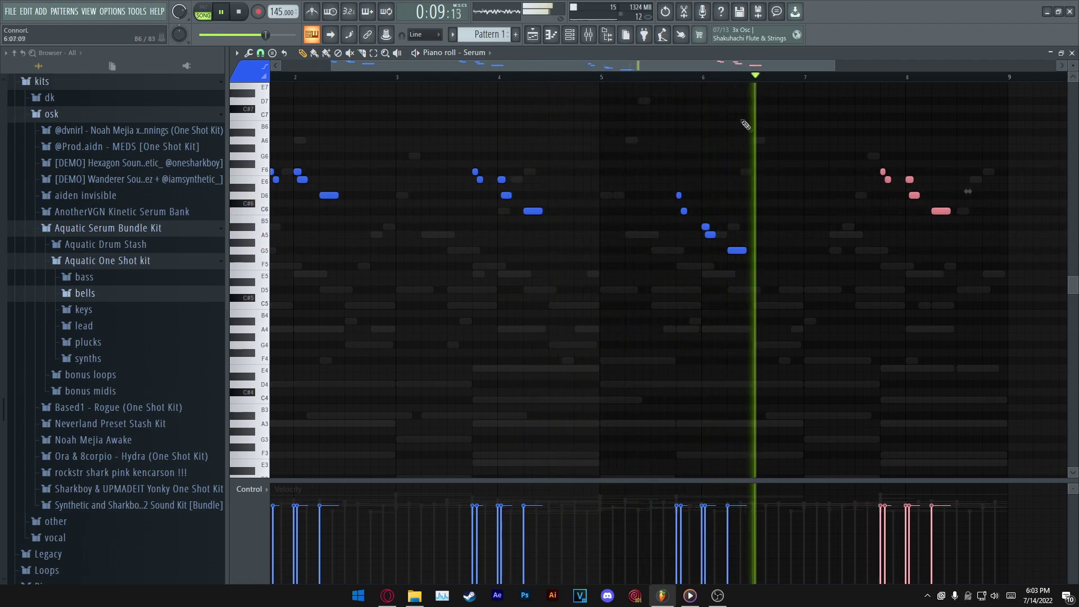
scroll(710, 79, "up", 5)
scroll(658, 79, "down", 5)
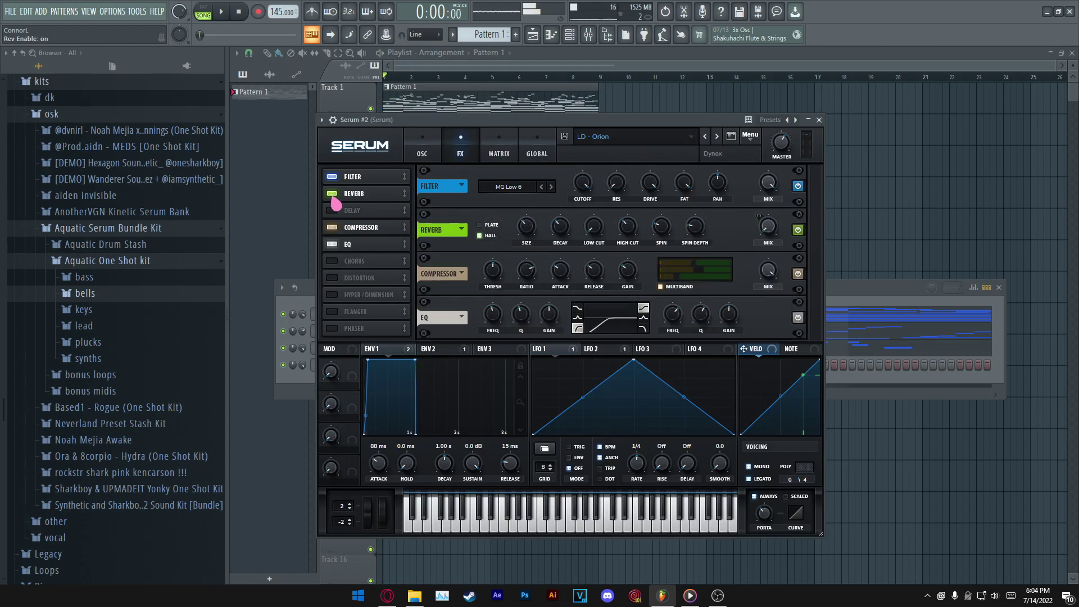
- Route Serum #2 to mixer track 6 and add Fruity Parametric EQ 2 in slot 1, cutting the lows and highs
left_click(809, 120)
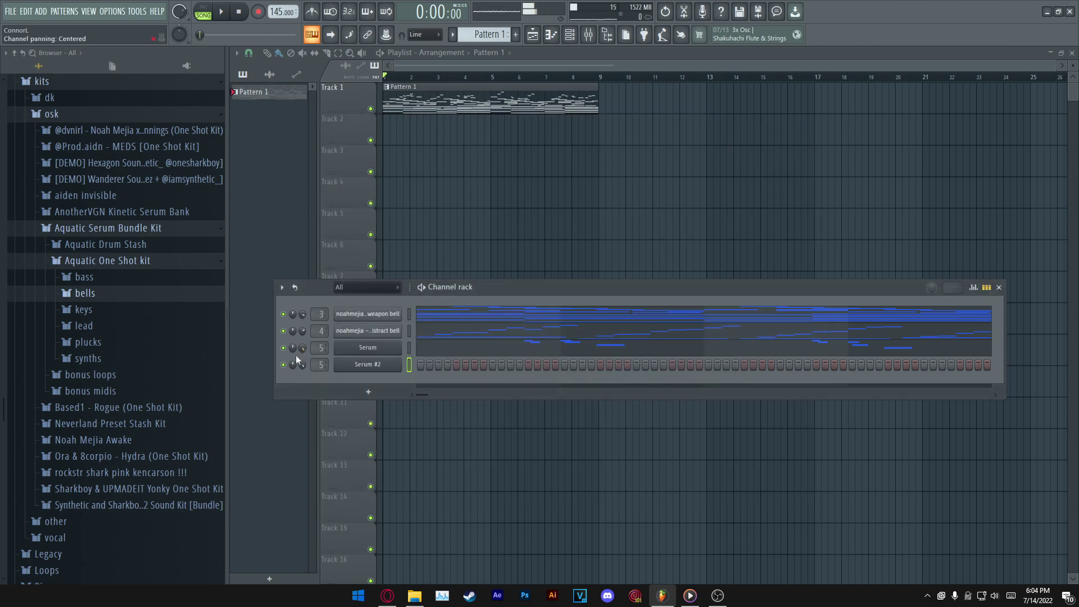
left_click(588, 35)
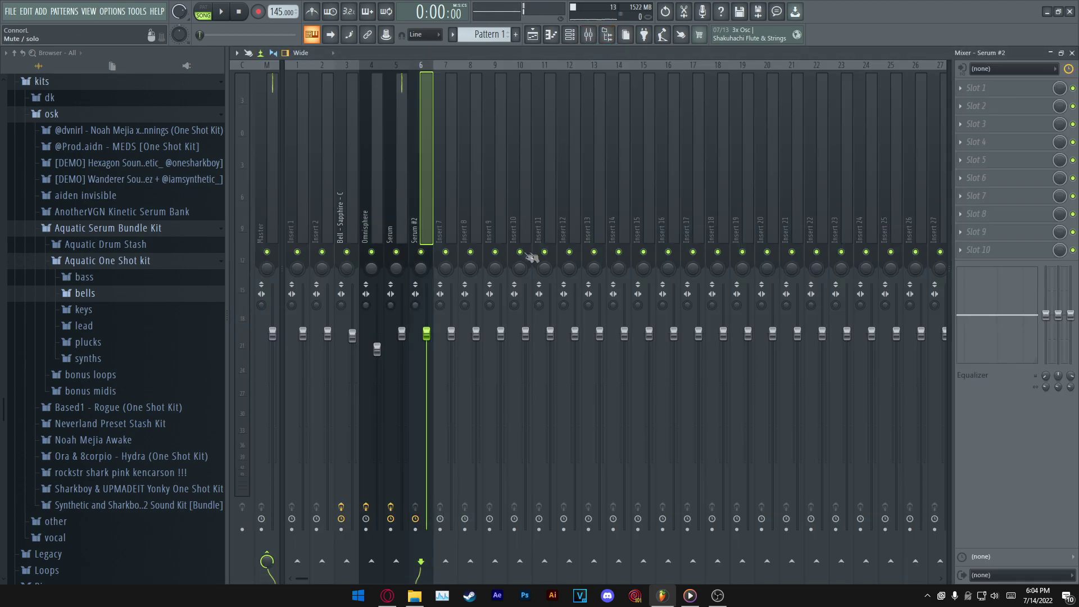
left_click(981, 88)
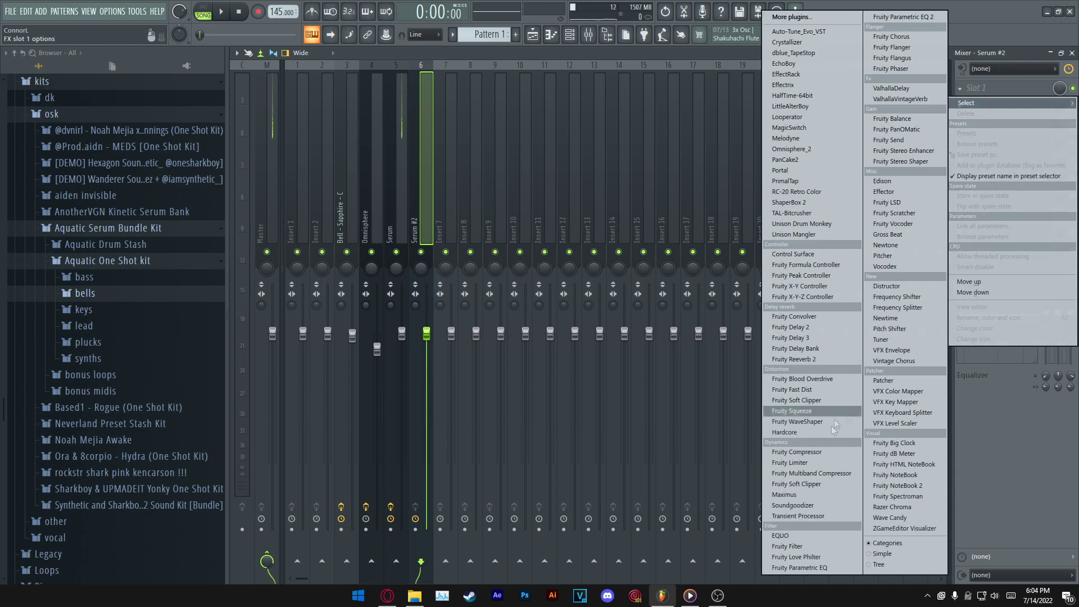
left_click(904, 18)
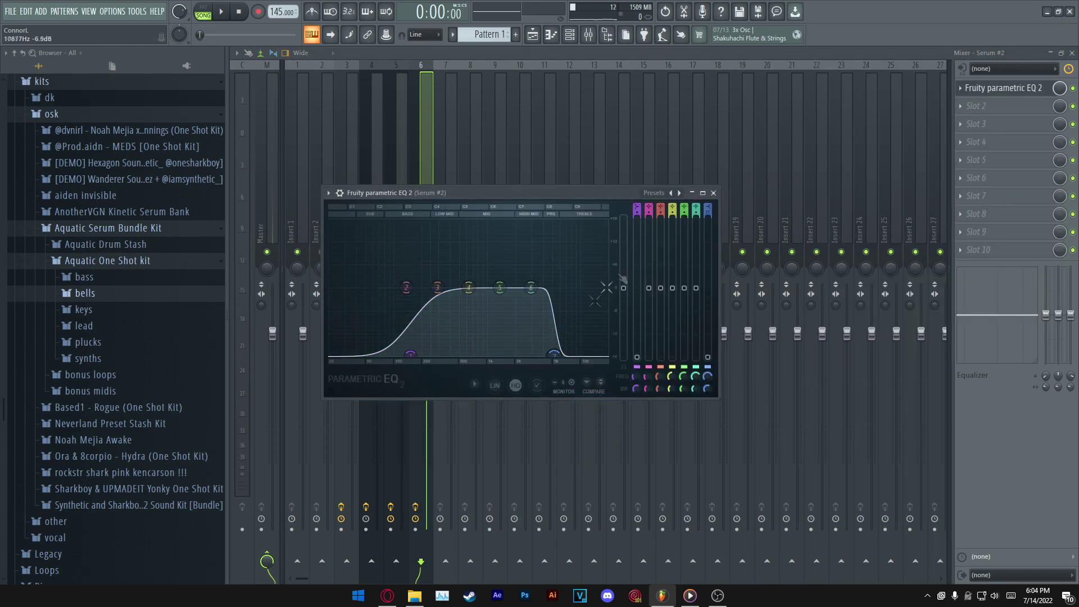
- Add a second Fruity Parametric EQ 2 to slot 2 of the Serum #2 mixer track
left_click(976, 106)
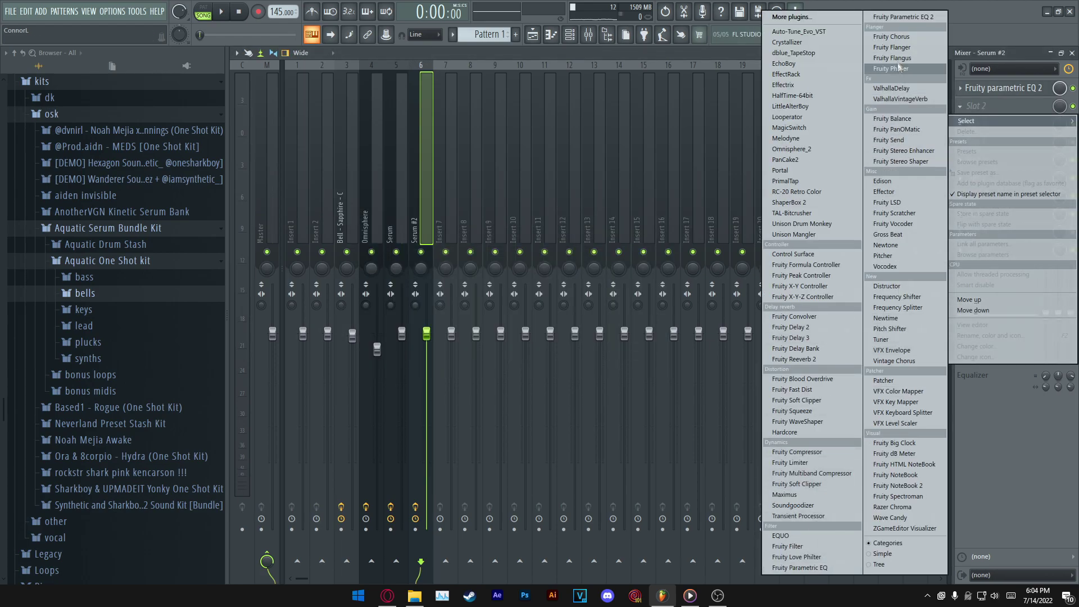
left_click(903, 17)
left_click(1000, 106)
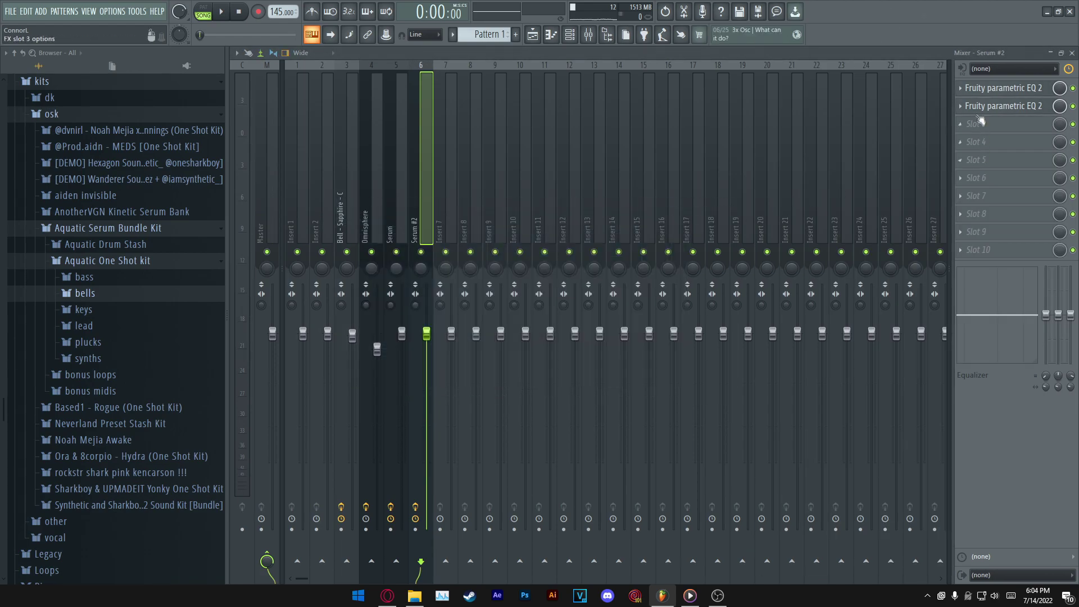
- Add ValhallaVintageVerb to slot 3 of the Serum #2 mixer track and set its mix to about 54%
left_click(980, 125)
left_click(918, 113)
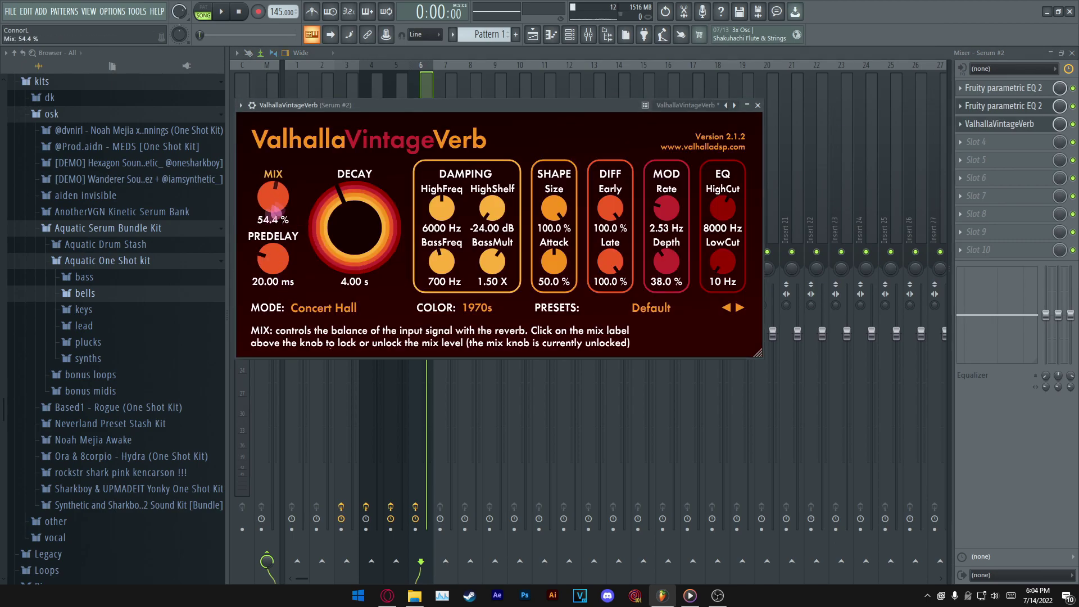
left_click(1000, 124)
- Add ValhallaDelay to slot 4 of the Serum #2 mixer track and roll off the highs with Fruity Parametric EQ 2
left_click(997, 142)
left_click(967, 157)
left_click(893, 88)
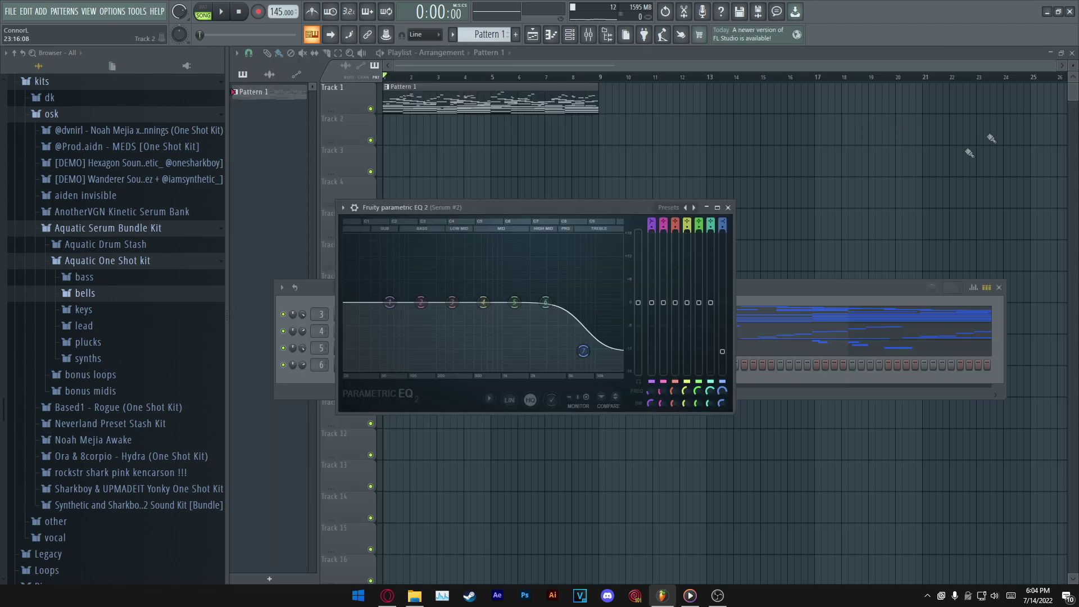
left_click(729, 208)
- Place a D5 note on beat 2 of bar 1 in Serum #2's piano roll and extend it to about mid bar 2
right_click(403, 361)
left_click(420, 367)
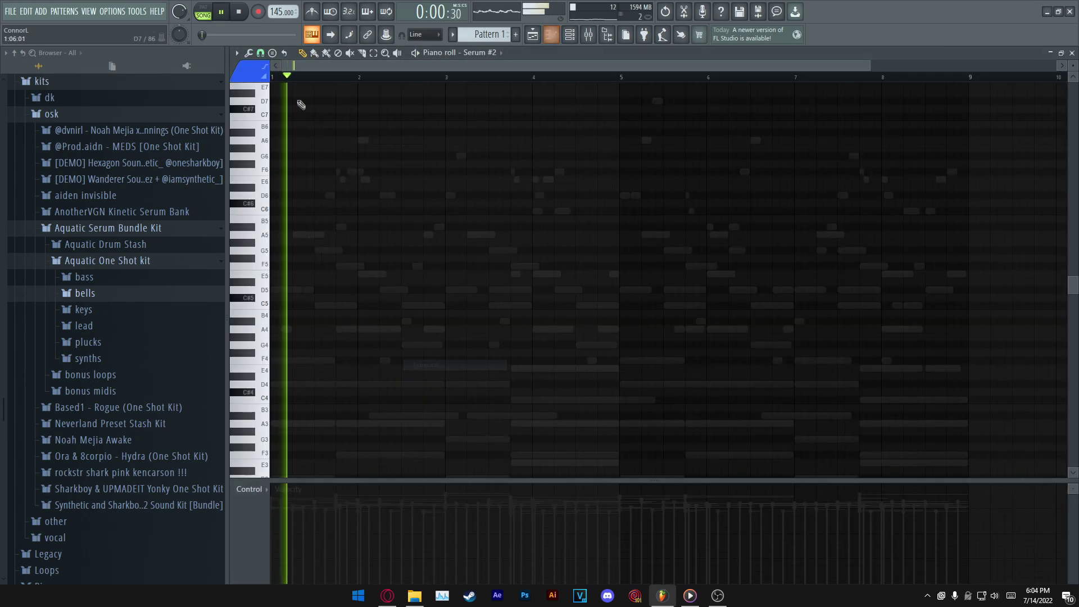
scroll(308, 69, "up", 4)
scroll(309, 69, "up", 2)
key("space")
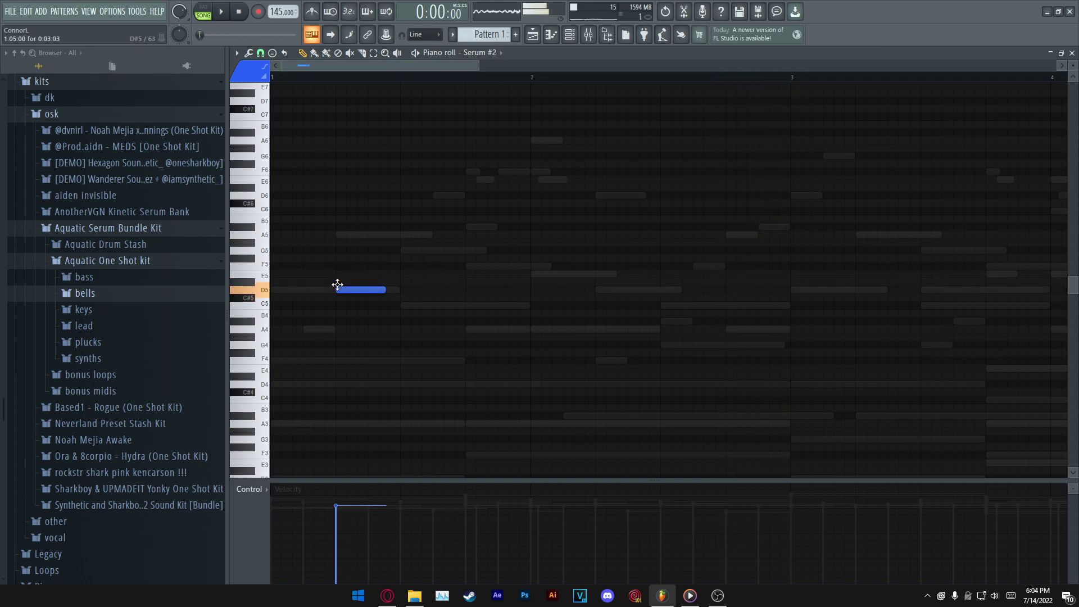
key("space")
left_click_drag(385, 289, 673, 292)
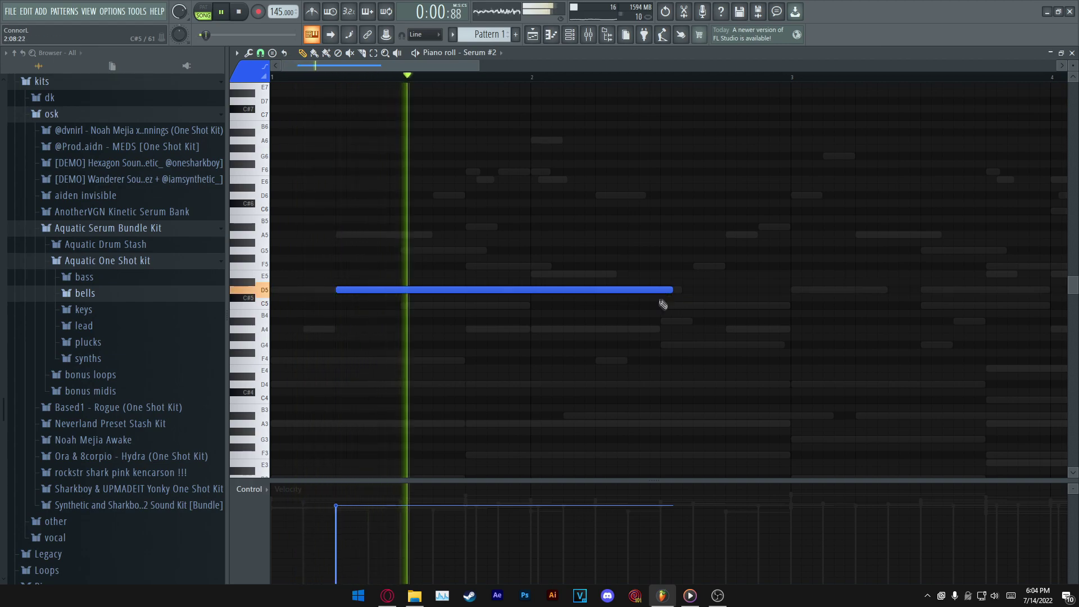
- Add a long G4 note from mid bar 2 to about beat 4 of bar 3 and a long A4 from mid bar 3
left_click(666, 344)
left_click_drag(999, 345, 988, 345)
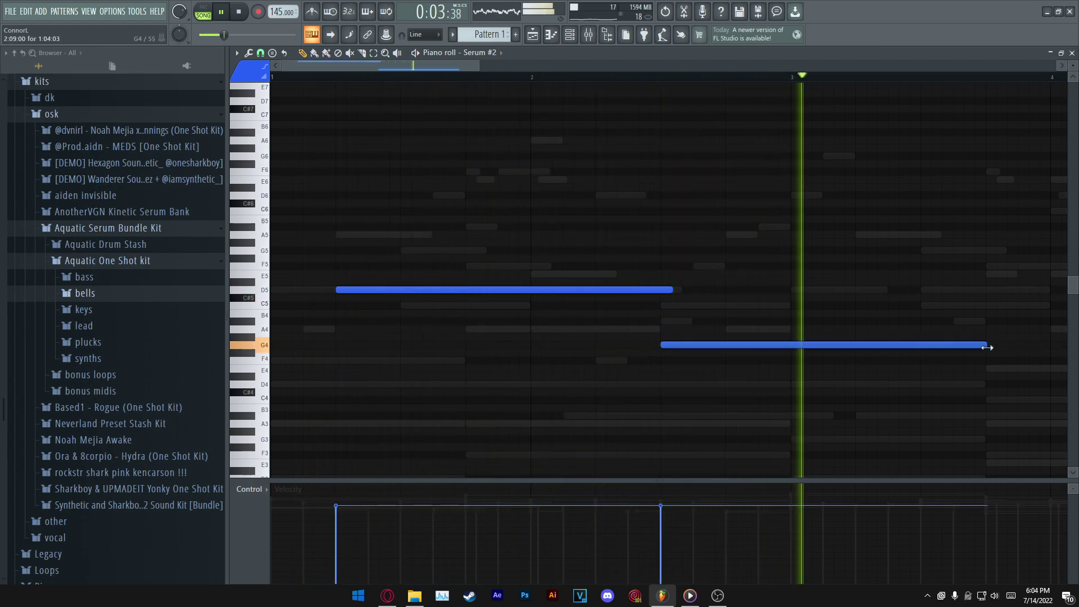
key("space")
left_click(918, 328)
left_click_drag(923, 325, 924, 329)
key("space")
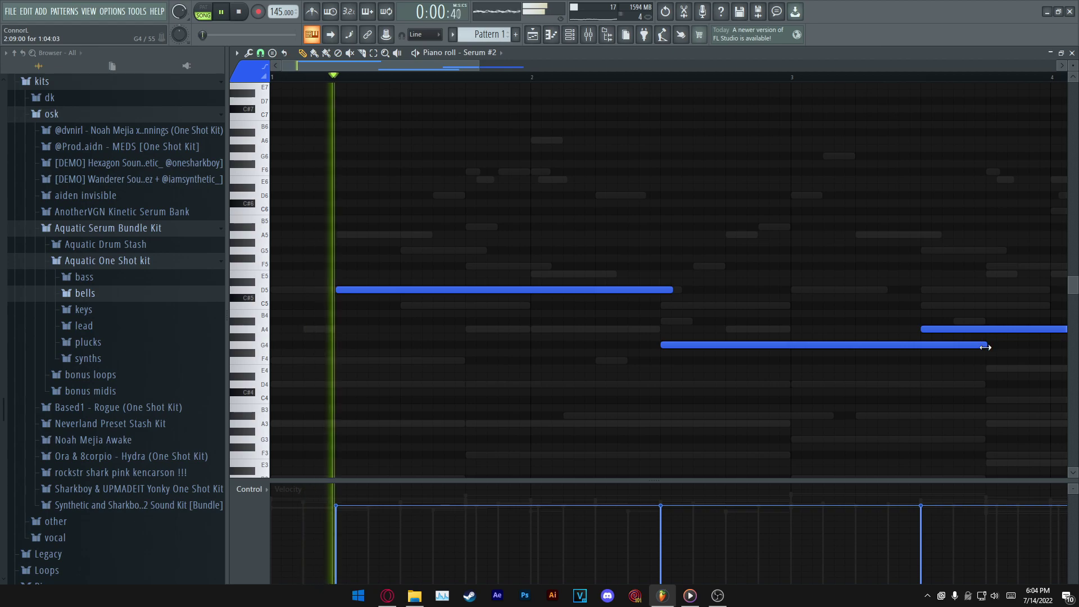
- Shorten the G4 note to end about beat 3 of bar 3 and add an F5 from beat 4 of bar 4 to late bar 5
left_click_drag(985, 345, 939, 346)
left_click_drag(448, 64, 506, 73)
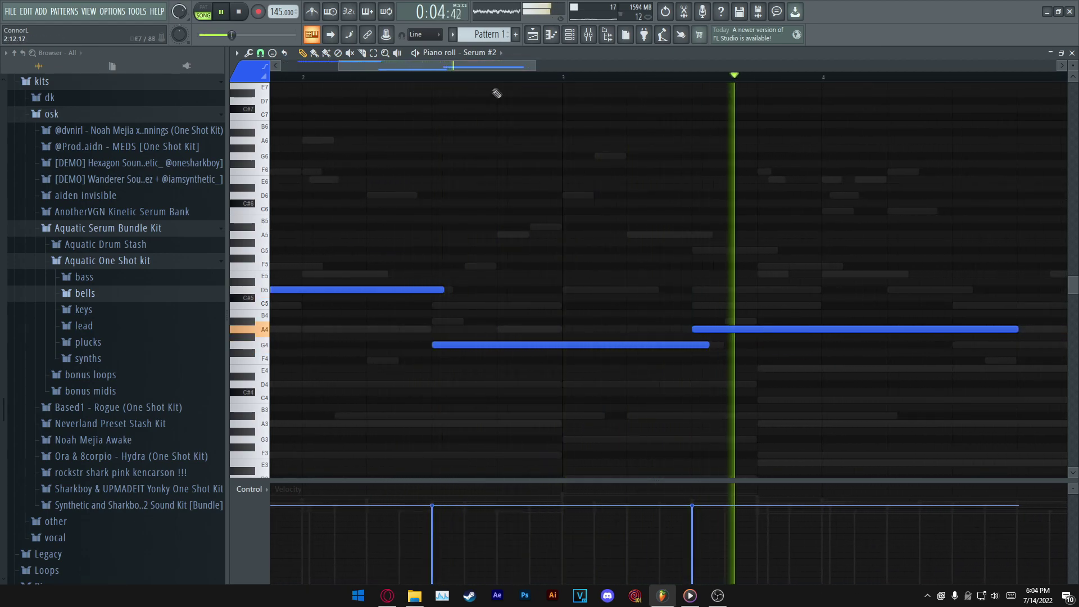
left_click(617, 263)
key("space")
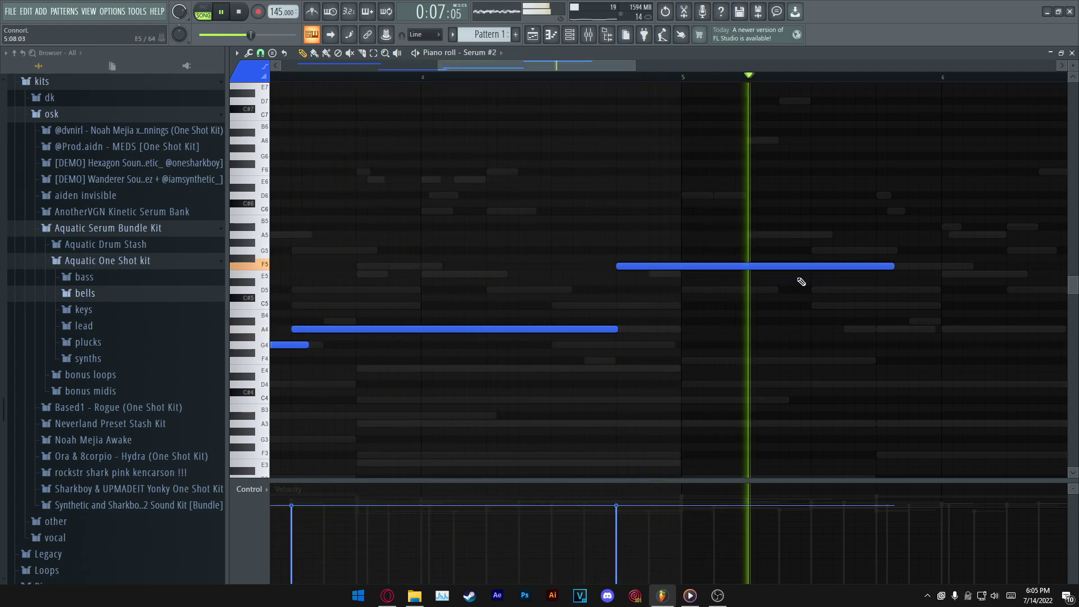
- Add a long E5 from mid bar 5 to past mid bar 6 and a long D5 from the start of bar 6
left_click(813, 274)
left_click(943, 290)
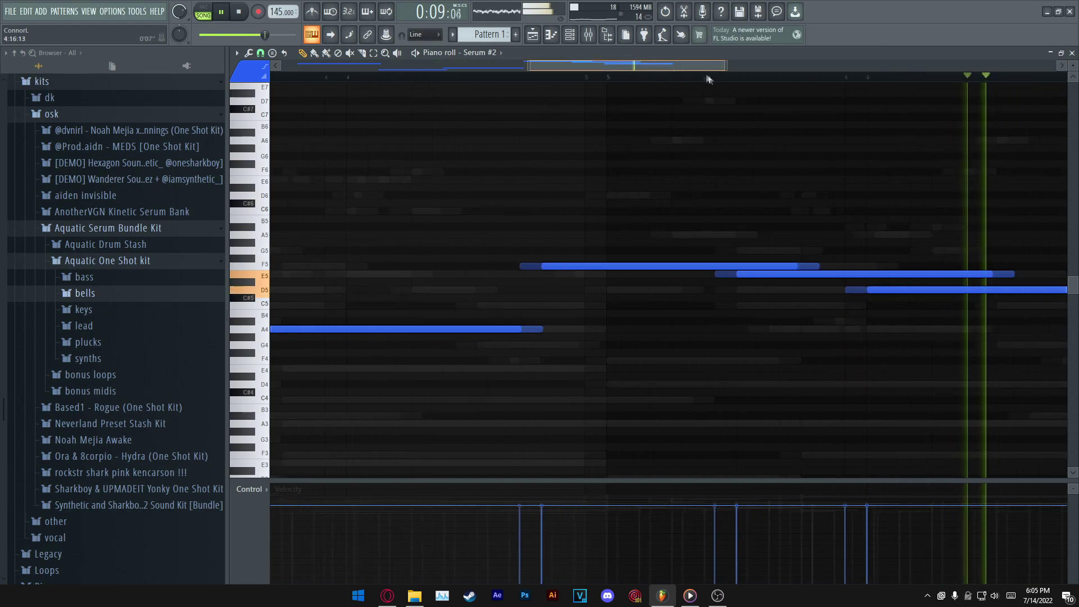
key("space")
- Add a short C5 on beat 2 of bar 7, a D5 on beat 3, and a long G4 from about beat 3.5
left_click(894, 306)
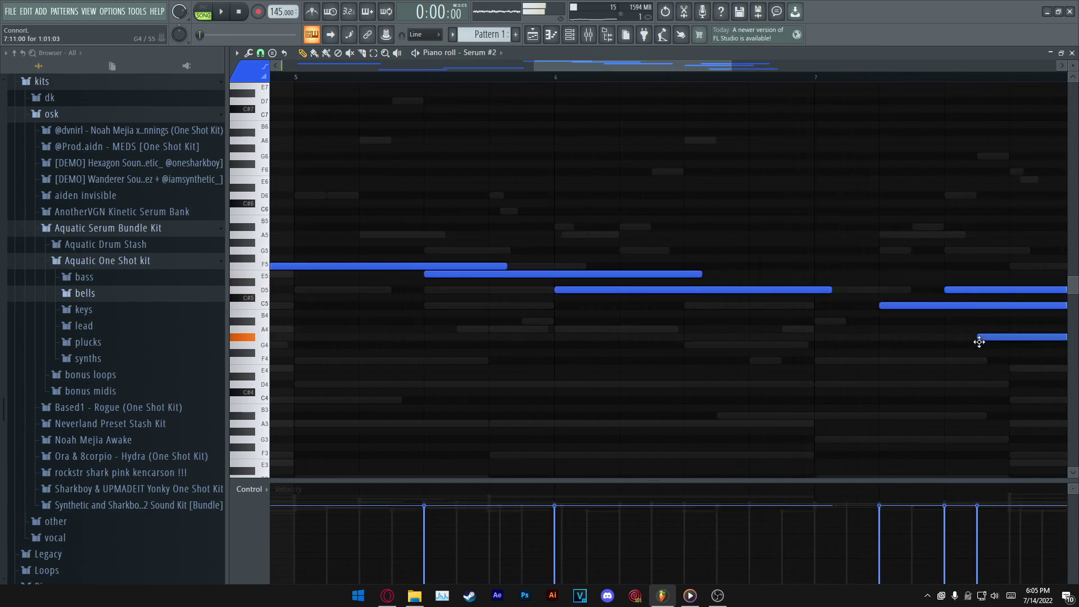
key("space")
left_click_drag(585, 65, 693, 92)
left_click_drag(585, 222, 604, 402)
key("ctrl+l")
left_click(603, 404, "ctrl")
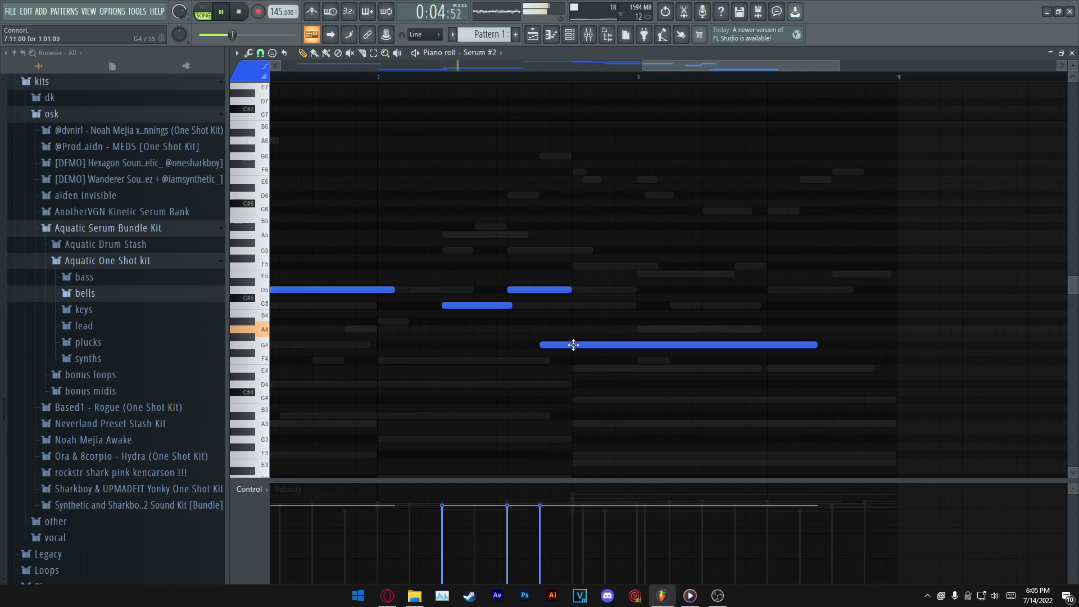
- Move the long F5 about half a beat earlier and extend the bar 6 D5 to about beat 2 of bar 7
left_click_drag(672, 66, 560, 72)
left_click_drag(520, 266, 486, 266)
left_click_drag(849, 288, 897, 288)
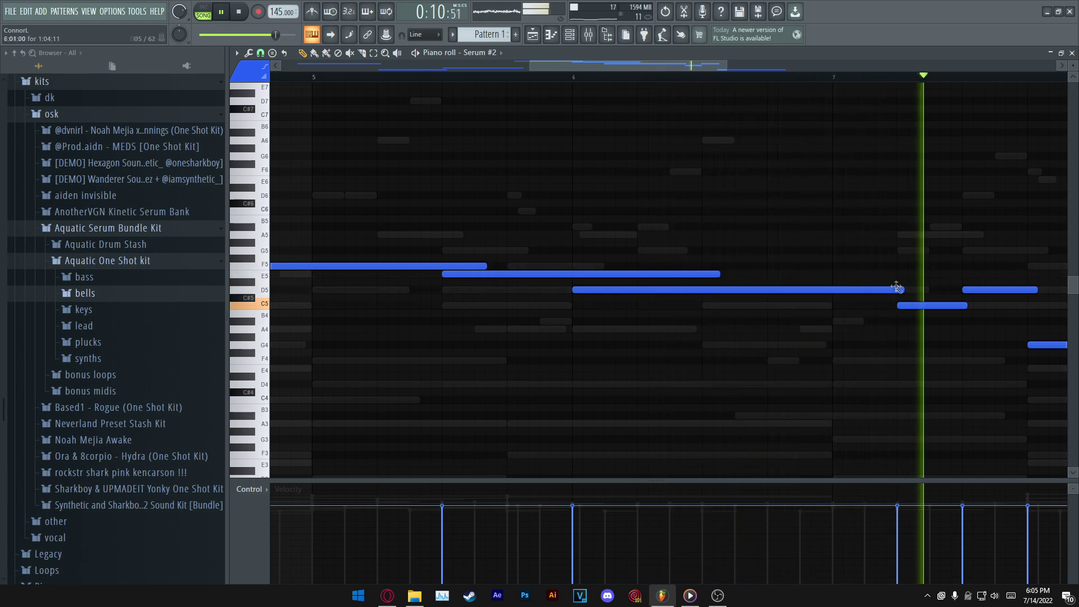
- End the melody with A4 on beat 4 of bar 7, and G4, F4 and E4 on beats 2, 3 and 4 of bar 8
key("space")
left_click_drag(688, 345, 687, 331)
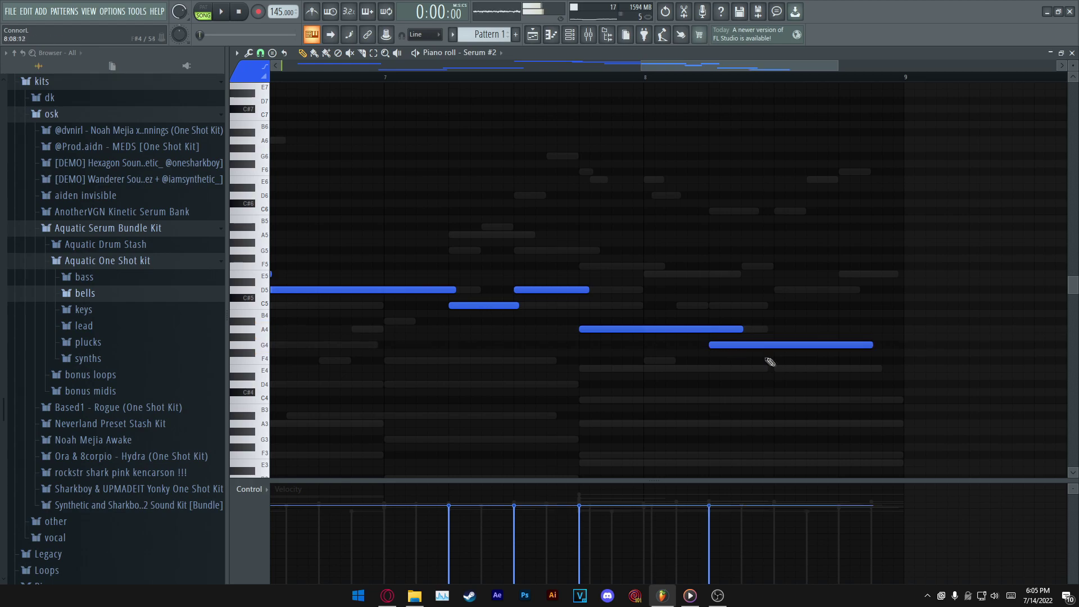
left_click_drag(842, 370, 837, 368)
key("space")
left_click_drag(735, 310, 887, 395)
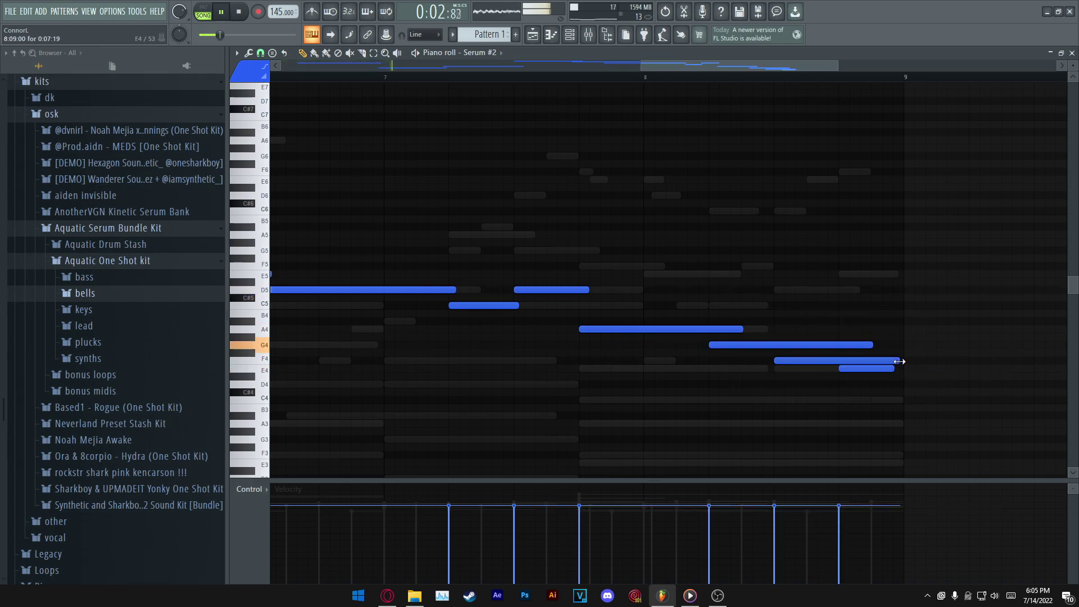
- Add a D4 note at the start of bar 1, extend it slightly past beat 2, and play the whole melody
scroll(730, 224, "down", 4)
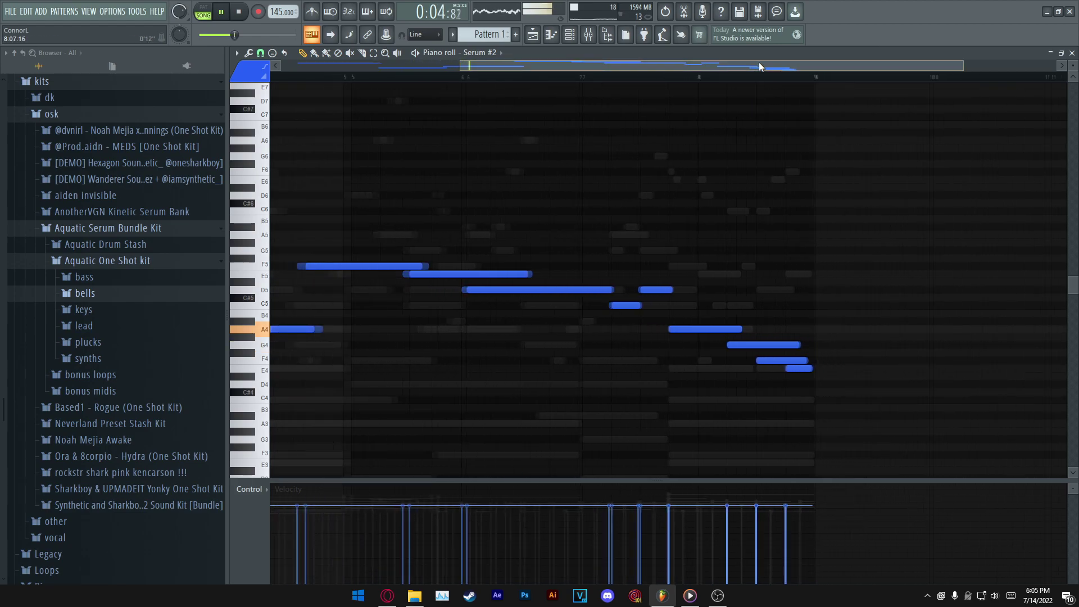
scroll(427, 332, "left", 4)
left_click_drag(425, 347, 243, 386)
left_click_drag(377, 385, 301, 385)
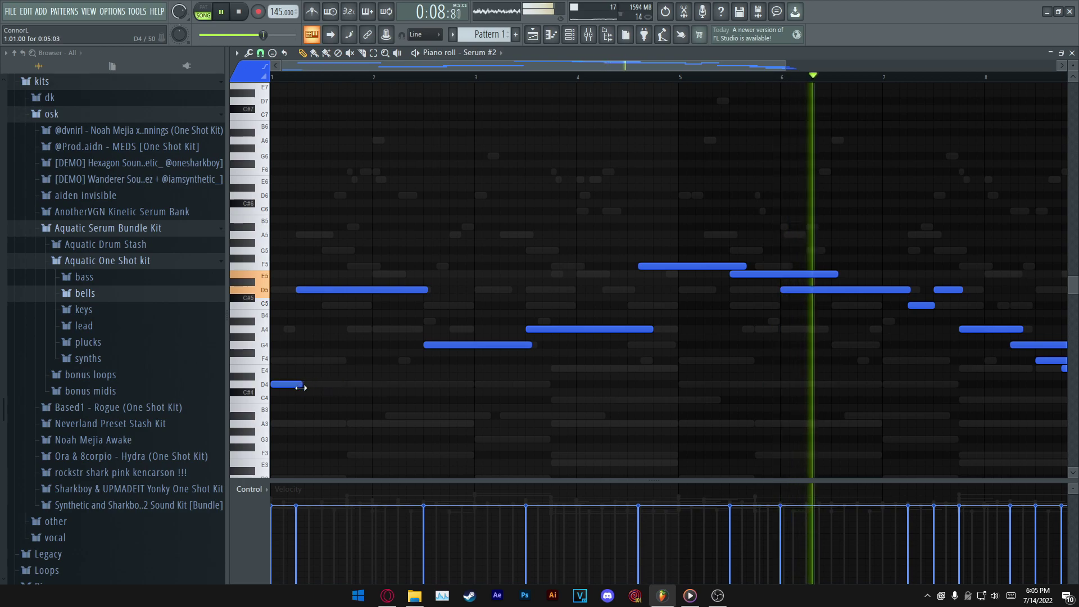
left_click_drag(595, 69, 694, 66)
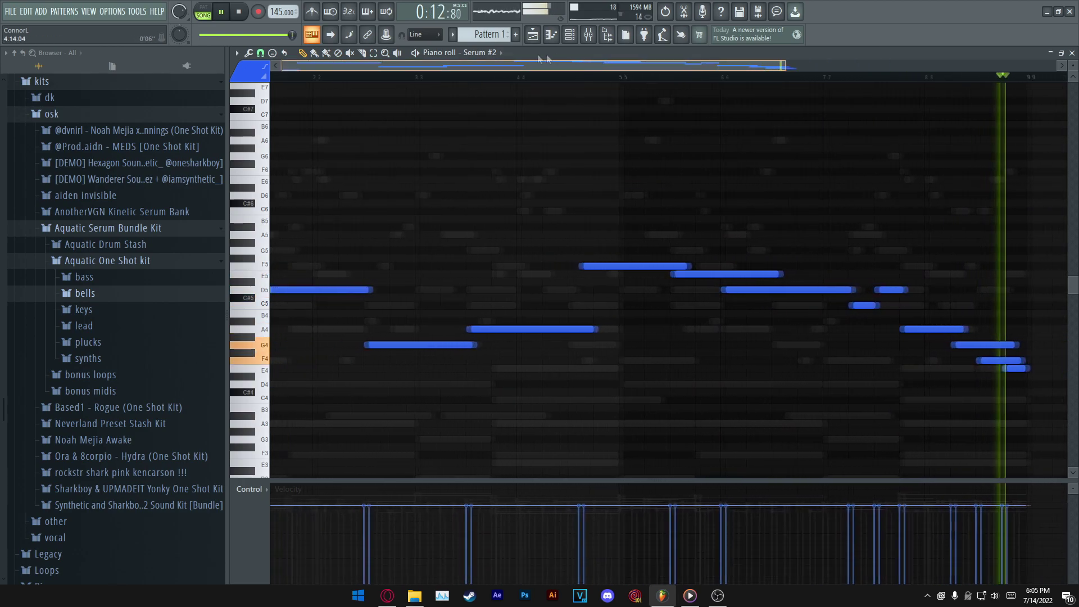
left_click_drag(369, 67, 551, 67)
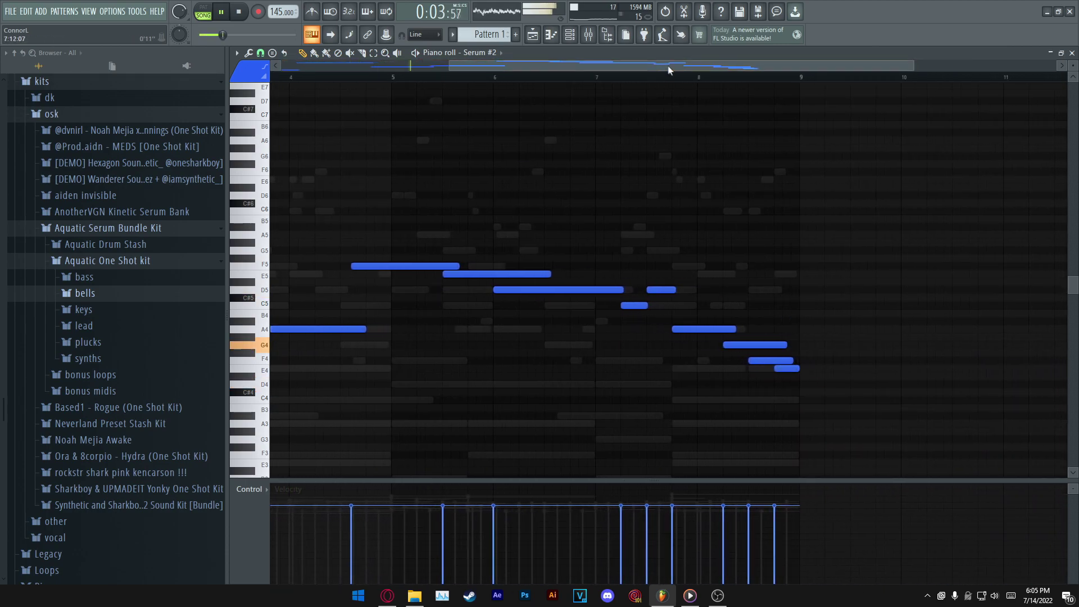
left_click_drag(669, 71, 501, 70)
- Examine the ValhallaVintageVerb and second Fruity Parametric EQ 2 settings on the Serum #2 mixer track, then replay the pattern
key("F7")
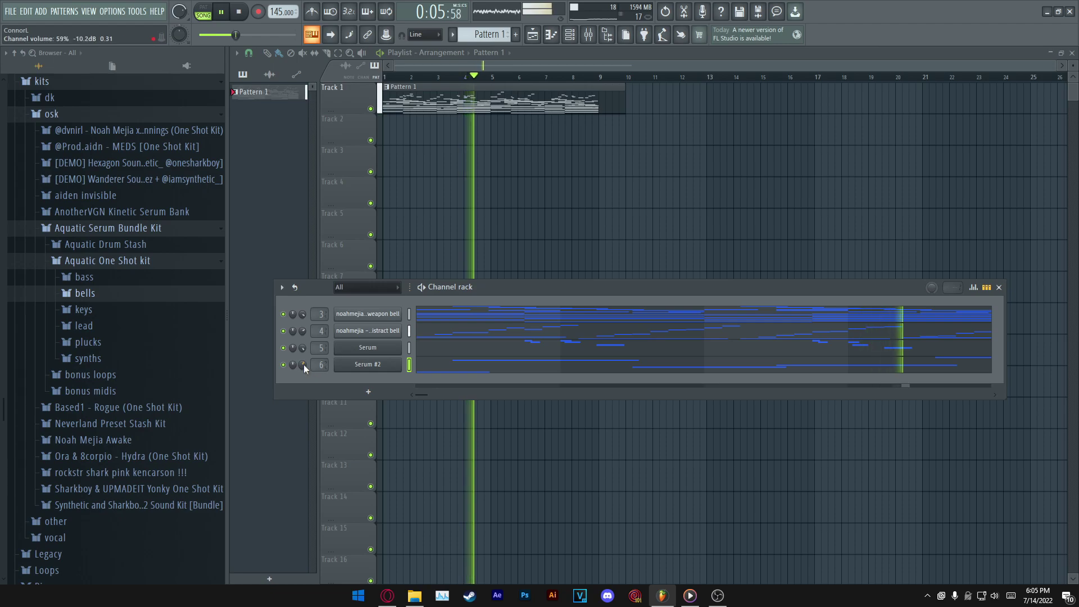
left_click(598, 38)
left_click(1012, 125)
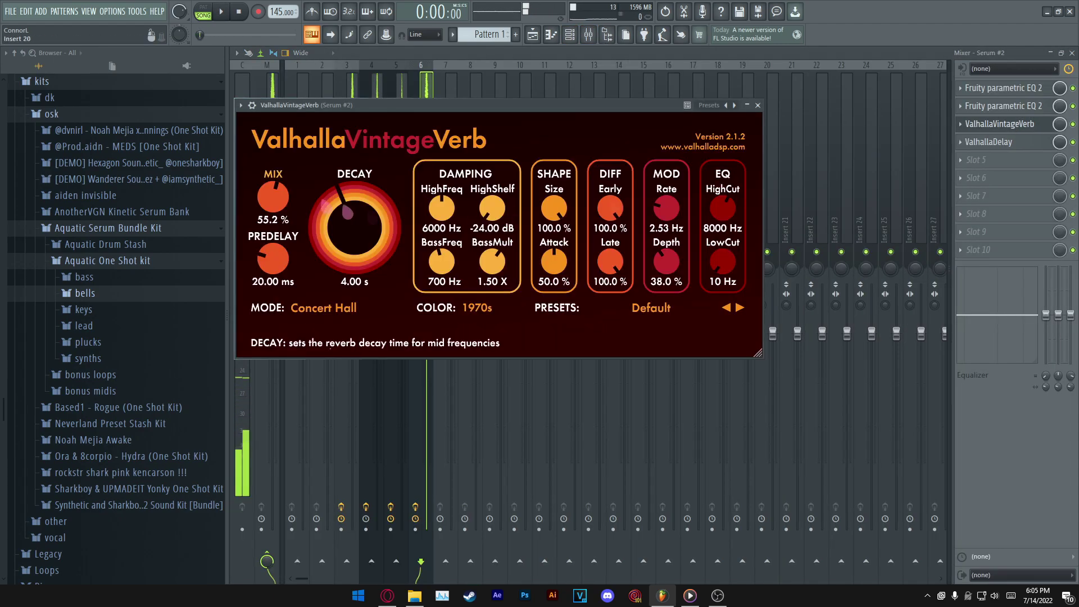
left_click(1049, 129)
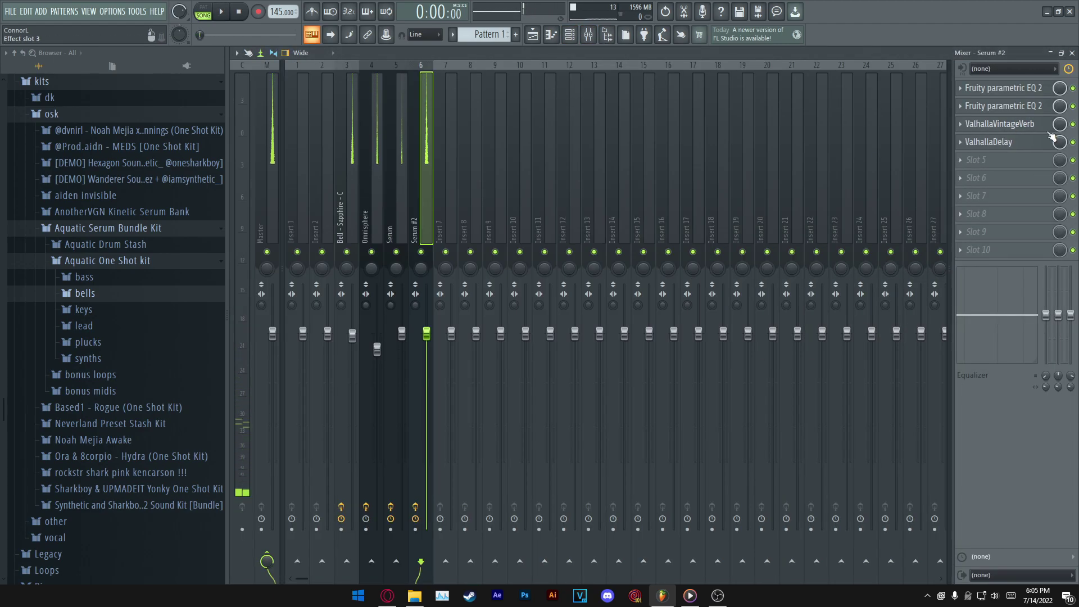
left_click(1040, 108)
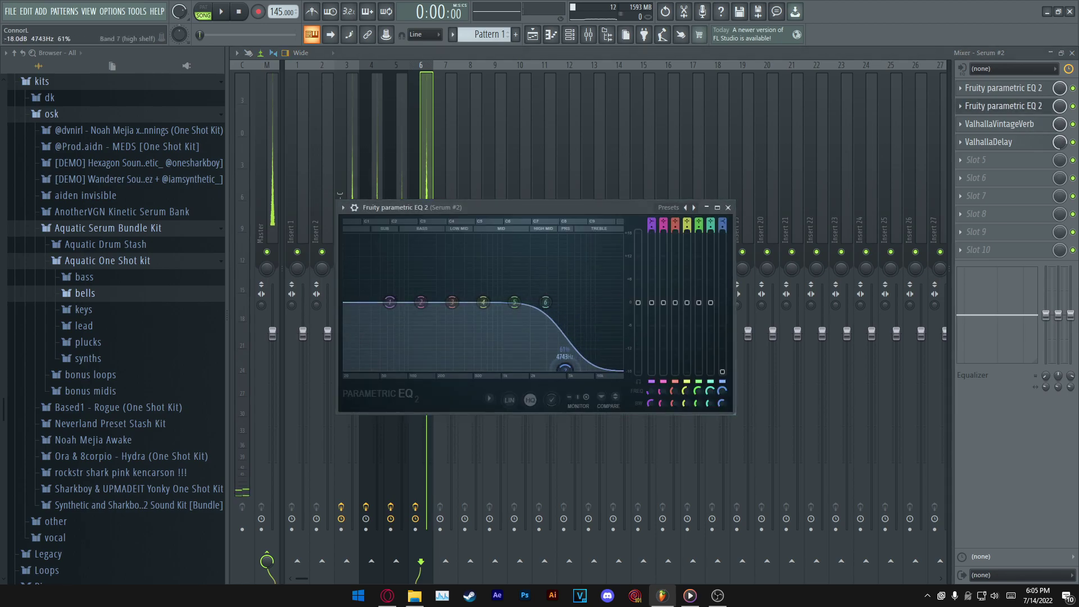
key("Escape")
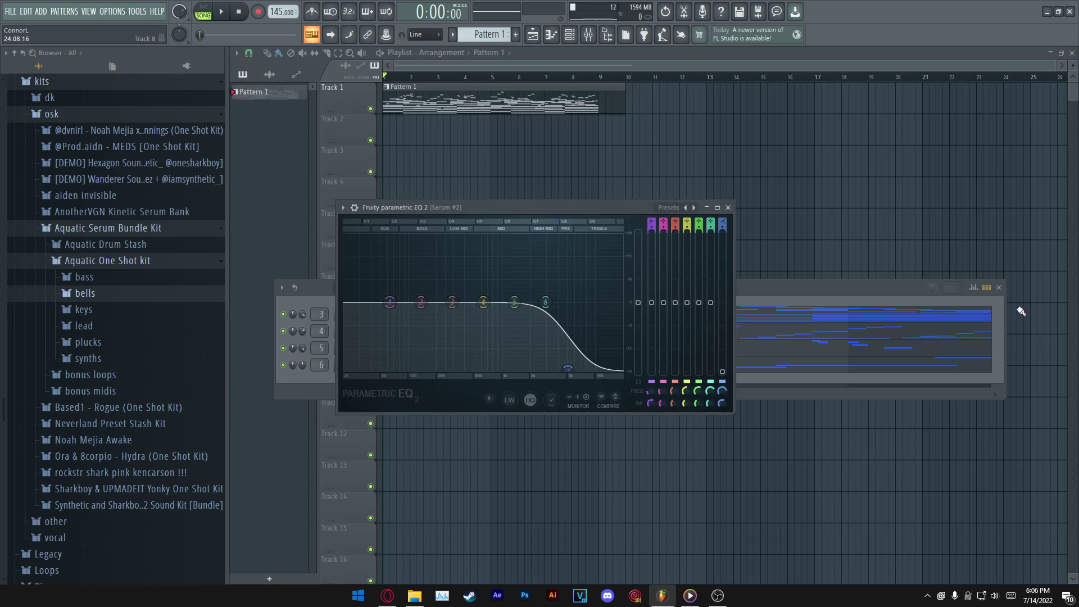
key("space")
key("Escape")
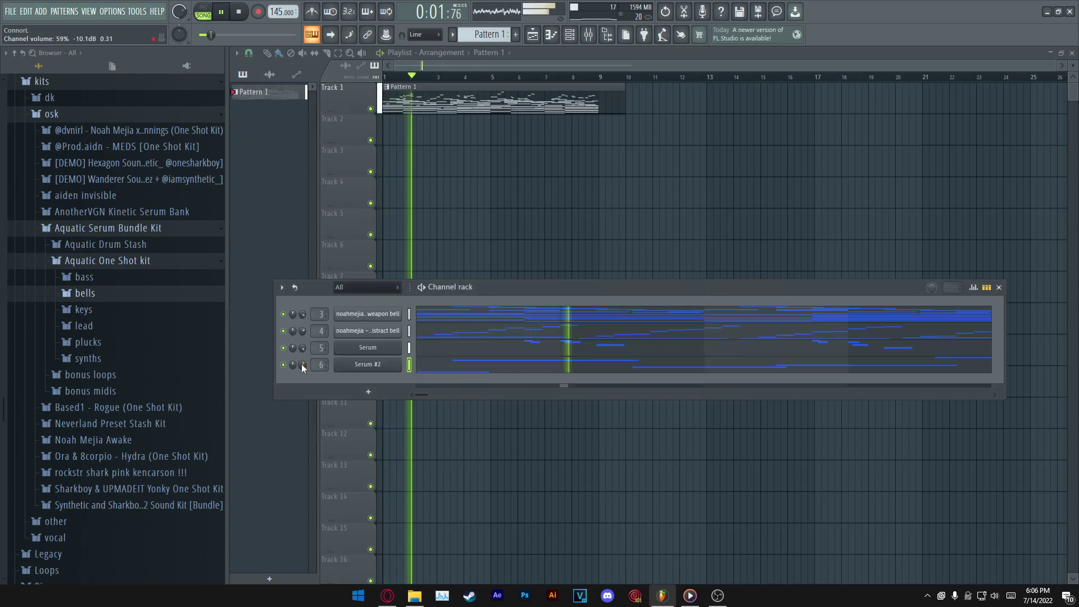
- Add PanCake2 to slot 5 of the Serum #2 mixer track with its mix level at about 38%
left_click(588, 34)
left_click(978, 160)
mouse_move(967, 175)
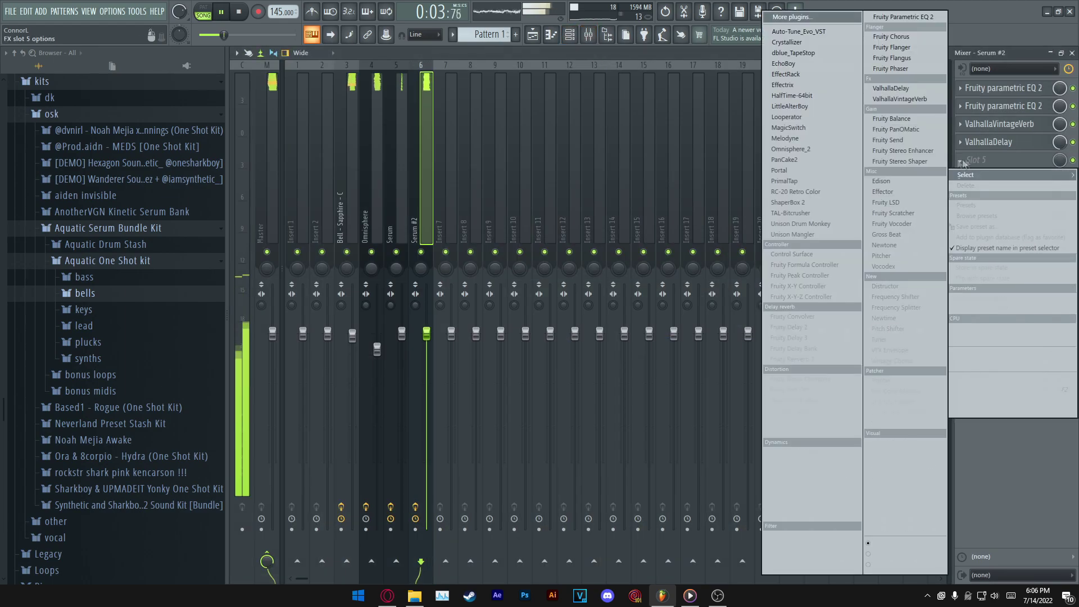
left_click(786, 159)
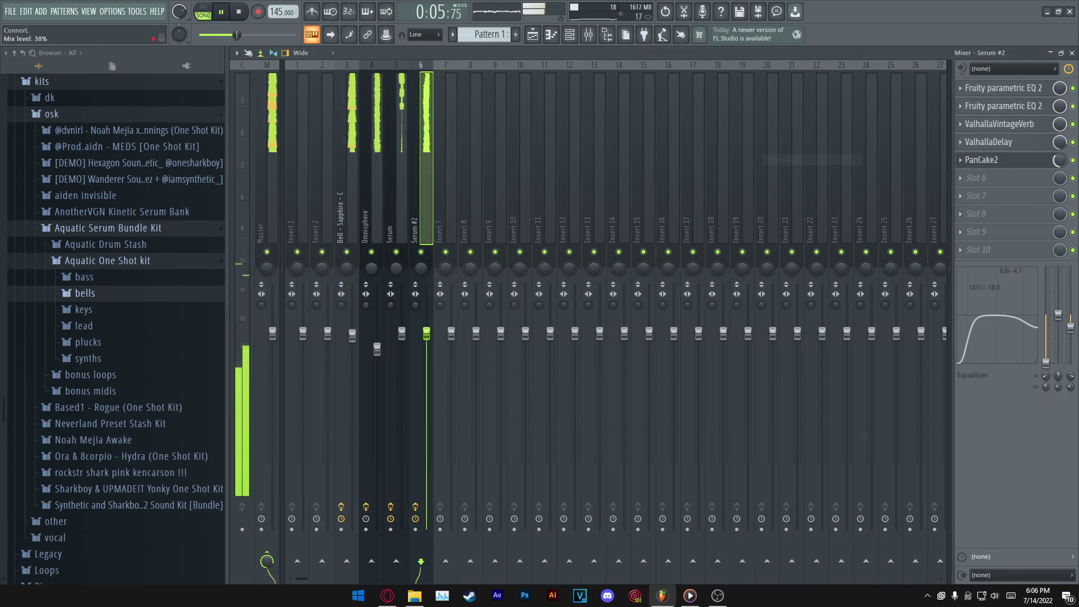
left_click(1072, 53)
left_click(553, 135)
- Lower the Serum #2 channel volume and check its notes in the piano roll
left_click_drag(302, 364, 303, 376)
left_click(534, 369)
left_click_drag(438, 64, 512, 64)
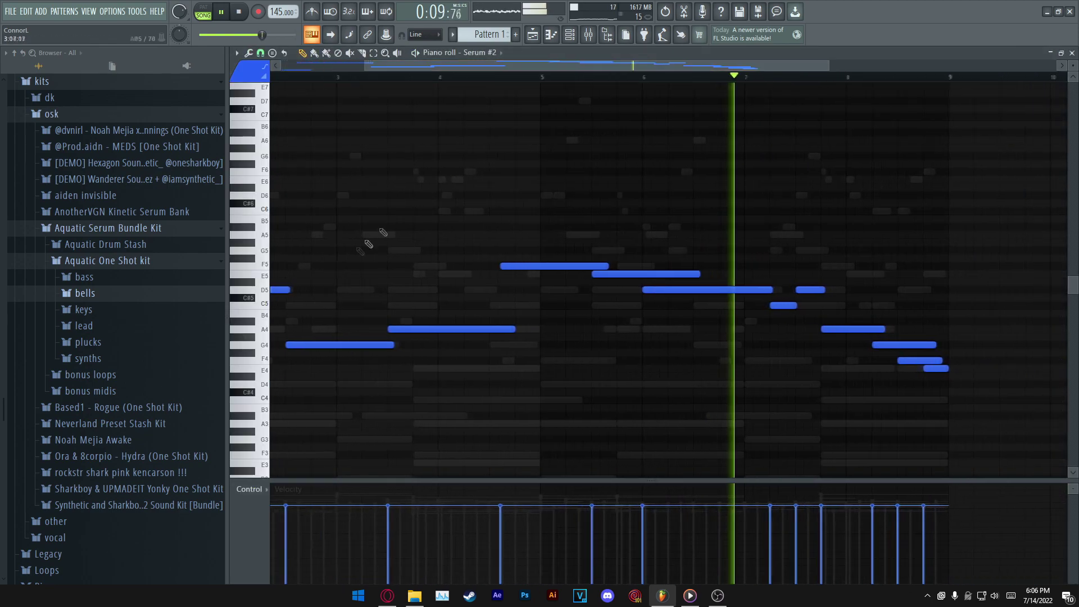
key("Escape")
- Transpose all channels down one semitone and reselect only the Serum channel
double_click(410, 347)
left_click(282, 287)
left_click(310, 391)
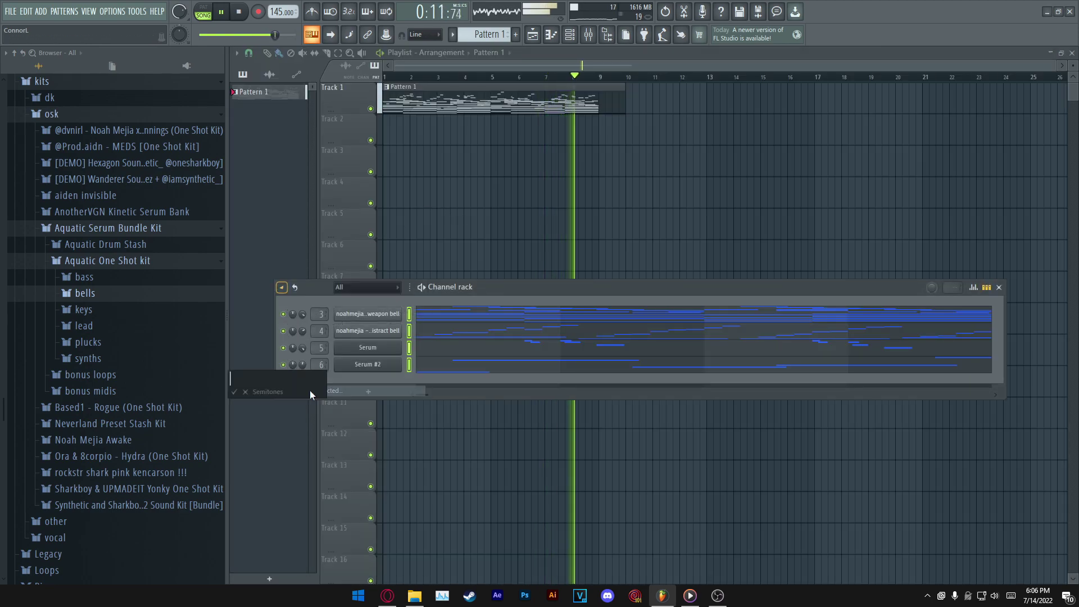
left_click(409, 348)
- Play the transposed pattern from the start and slightly raise the volume of the bell channel routed to mixer track 4
key("space")
key("space")
left_click_drag(302, 331, 302, 325)
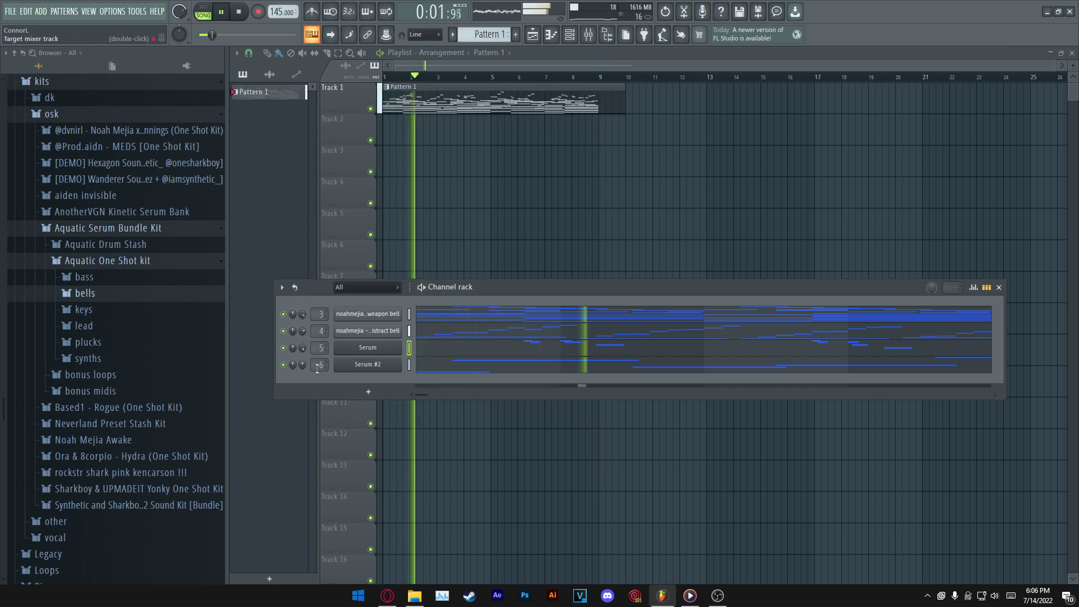
- Nudge the E5 note in bar 4 of Serum #2's piano roll slightly later and audition the melody
left_click(542, 371)
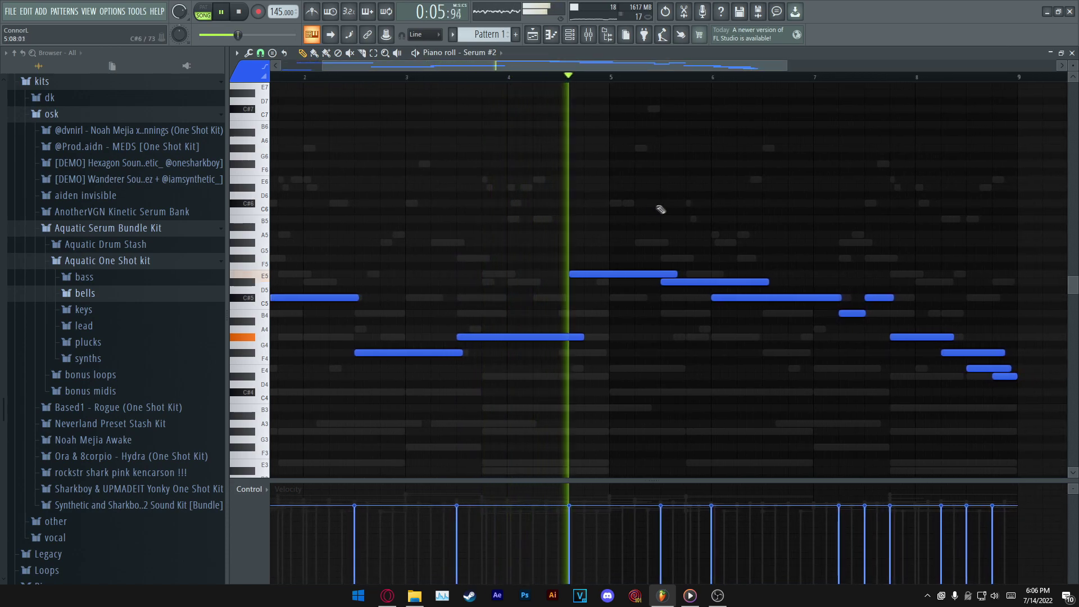
left_click_drag(605, 273, 608, 274)
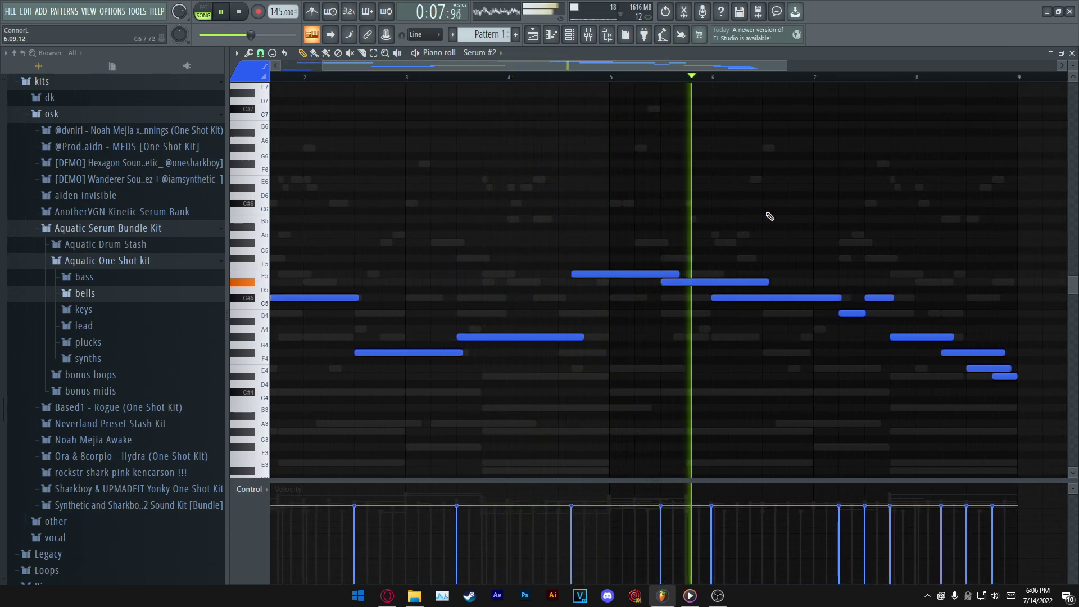
left_click_drag(596, 67, 699, 69)
scroll(687, 78, "up", 2)
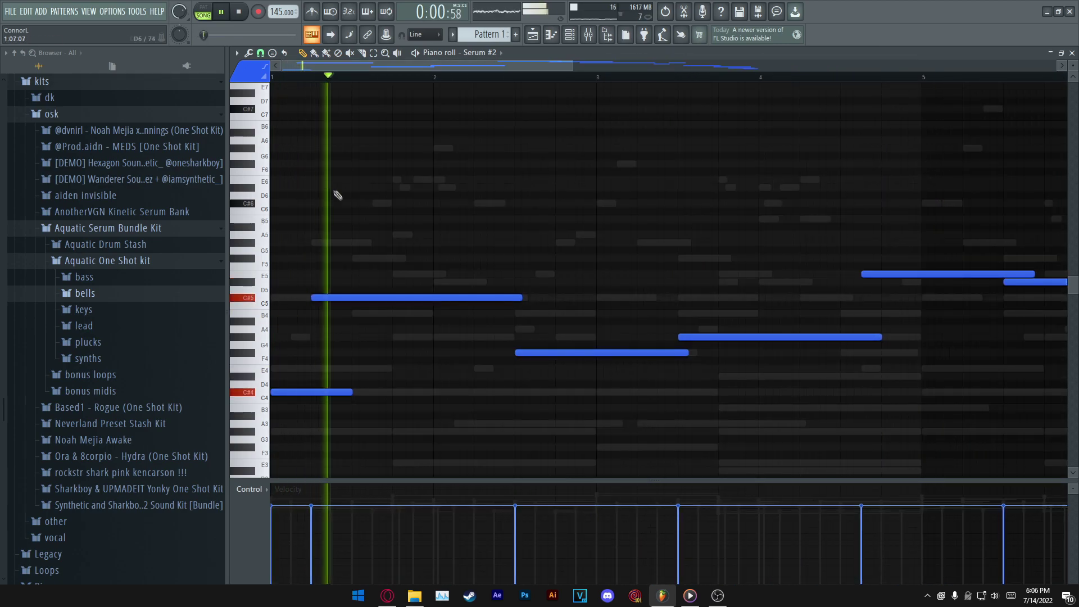
scroll(402, 71, "down", 2)
mouse_move(403, 66)
left_mouse_down()
mouse_move(638, 74)
mouse_move(386, 77)
left_mouse_up()
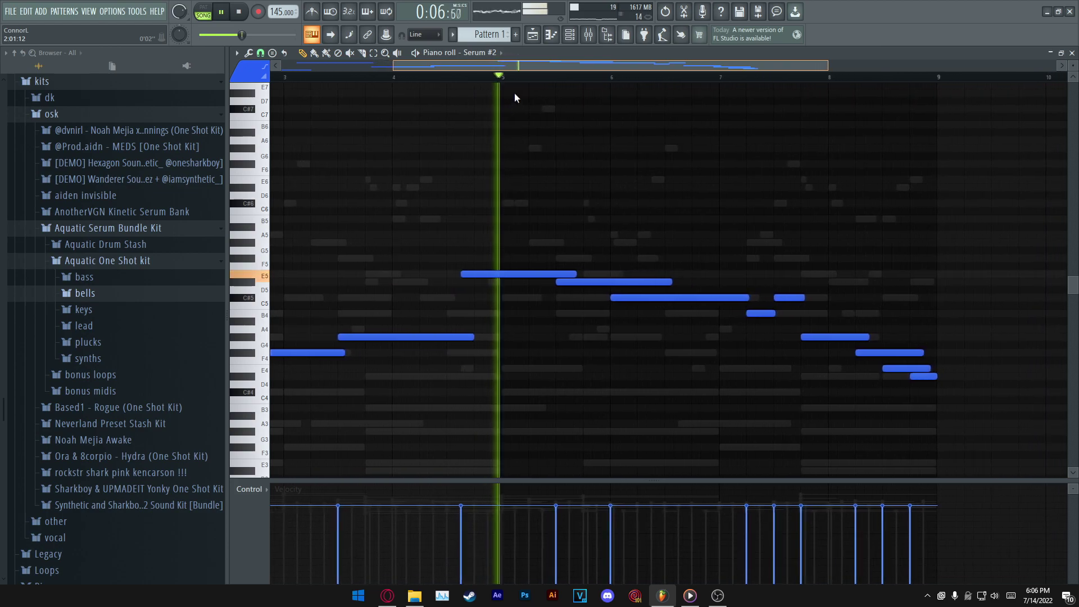
scroll(586, 83, "up", 2)
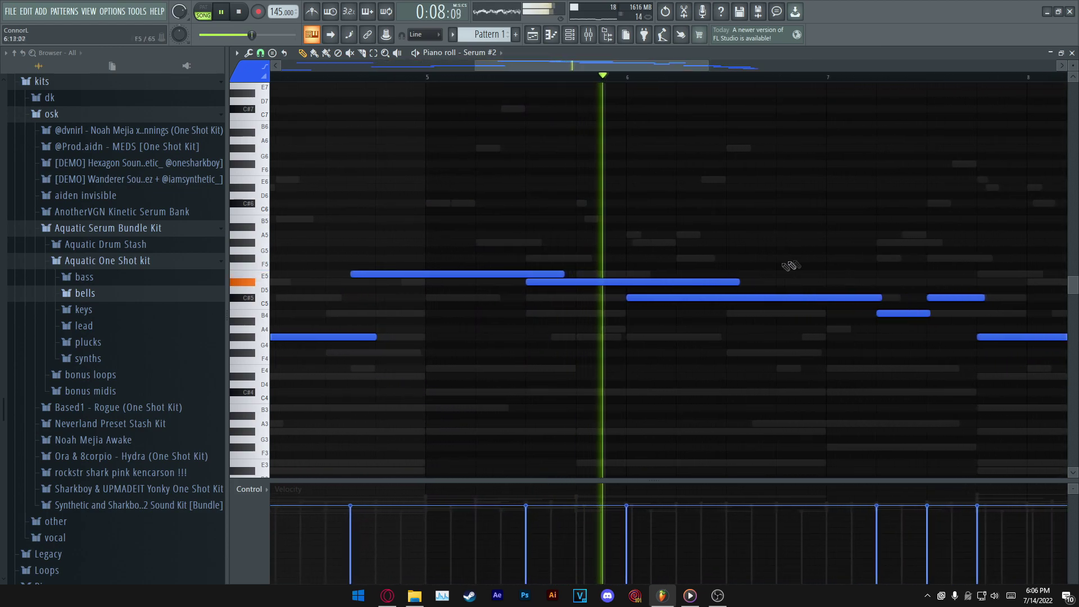
- Trim the bar 6 C#5 to mid bar 6, add a short G#5 there and an F#5 running to beat 2 of bar 7
left_click(734, 258)
left_click_drag(881, 300, 731, 299)
key("space")
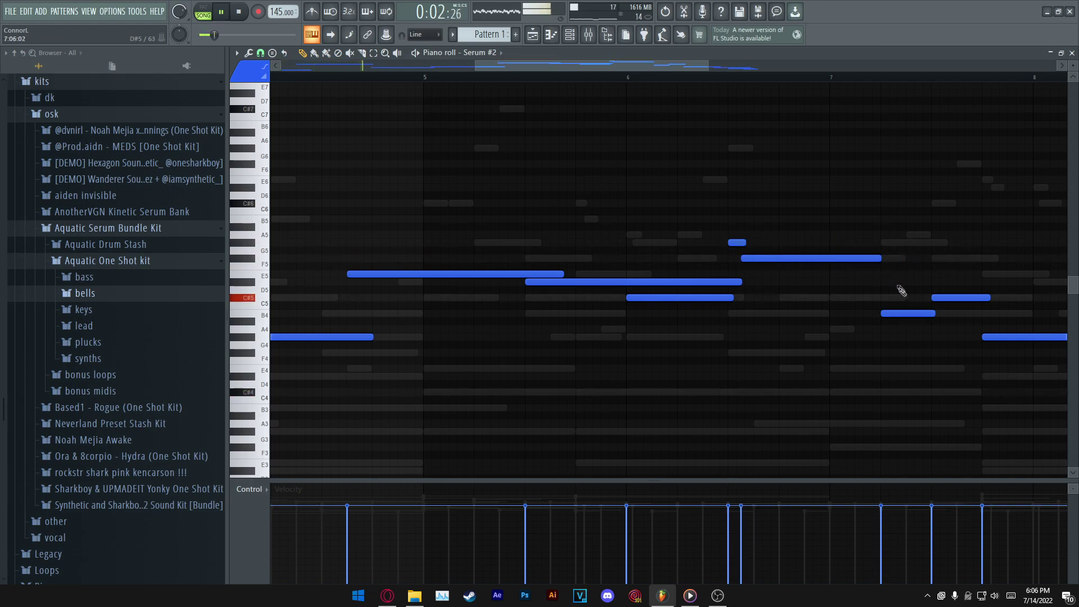
- Replace the B4 in bar 7 with a D#5 ending just past beat 4, and delete the remaining notes through bar 8
left_click_drag(880, 303, 891, 282)
left_click_drag(1021, 282, 991, 283)
left_click_drag(629, 66, 727, 66)
right_click(753, 338)
right_click(871, 377)
right_click(871, 369)
right_click(869, 354)
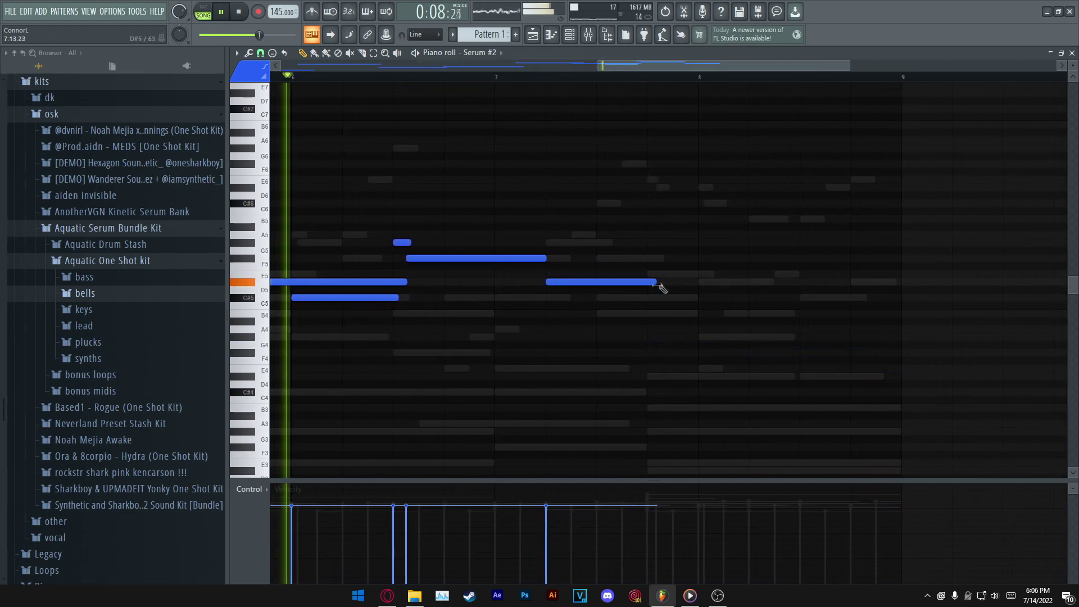
- Add C#5 on beat 4 of bar 7 and E5, D#5, C#5 and G#4 in bar 8, and trim the long G#4 to the E5's start
left_click(652, 298)
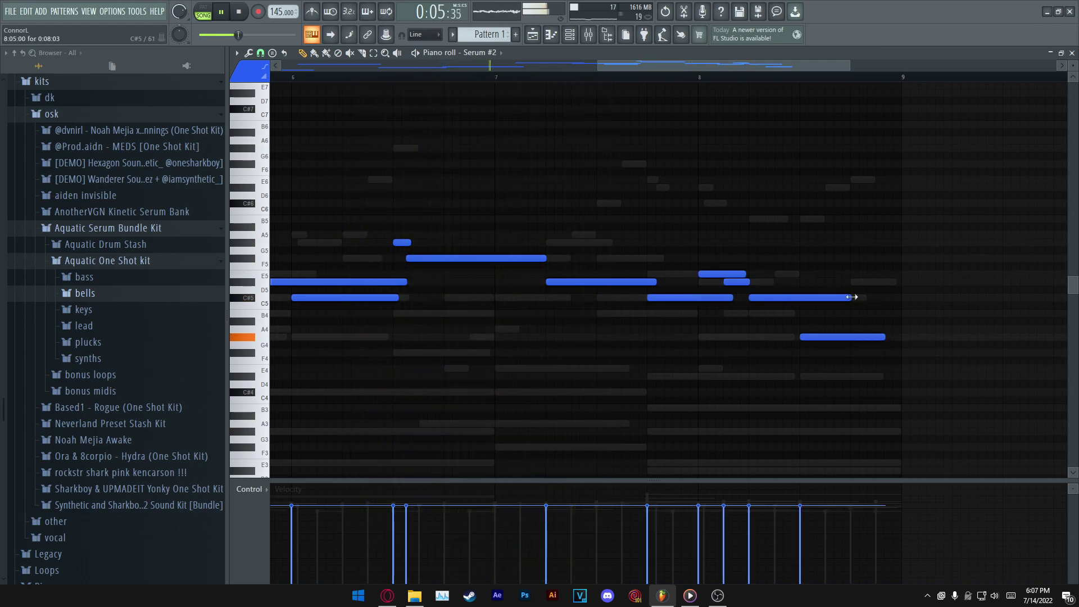
scroll(628, 78, "down", 4)
left_click_drag(630, 67, 549, 146)
left_click_drag(499, 339, 490, 339)
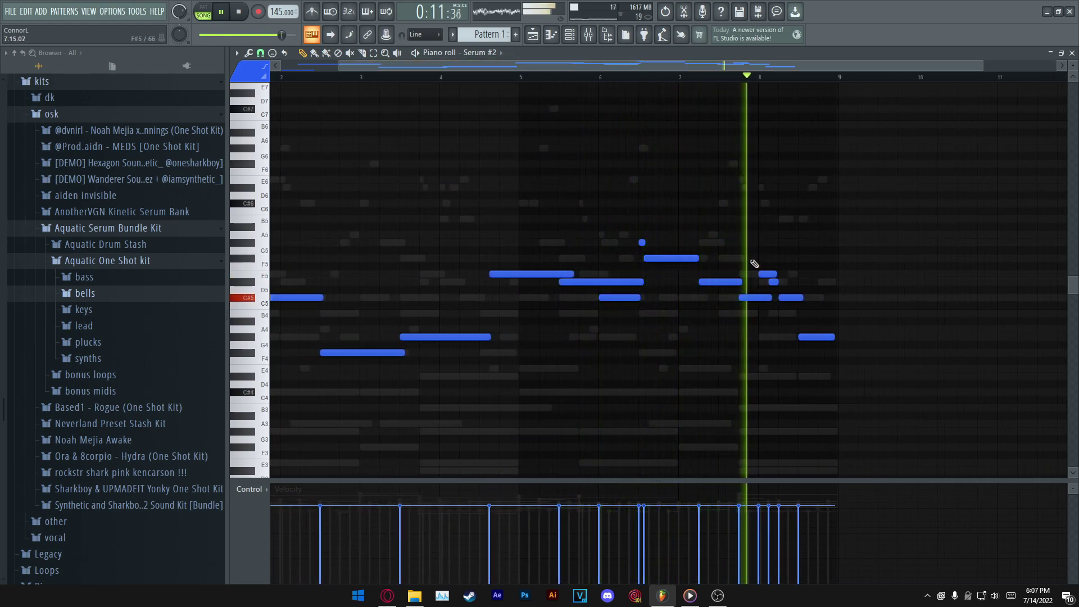
- Raise the last note in bar 8 from G#4 to B4 and replay the melody
scroll(814, 82, "up", 1)
scroll(814, 83, "up", 1)
key("space")
left_click_drag(812, 336, 808, 315)
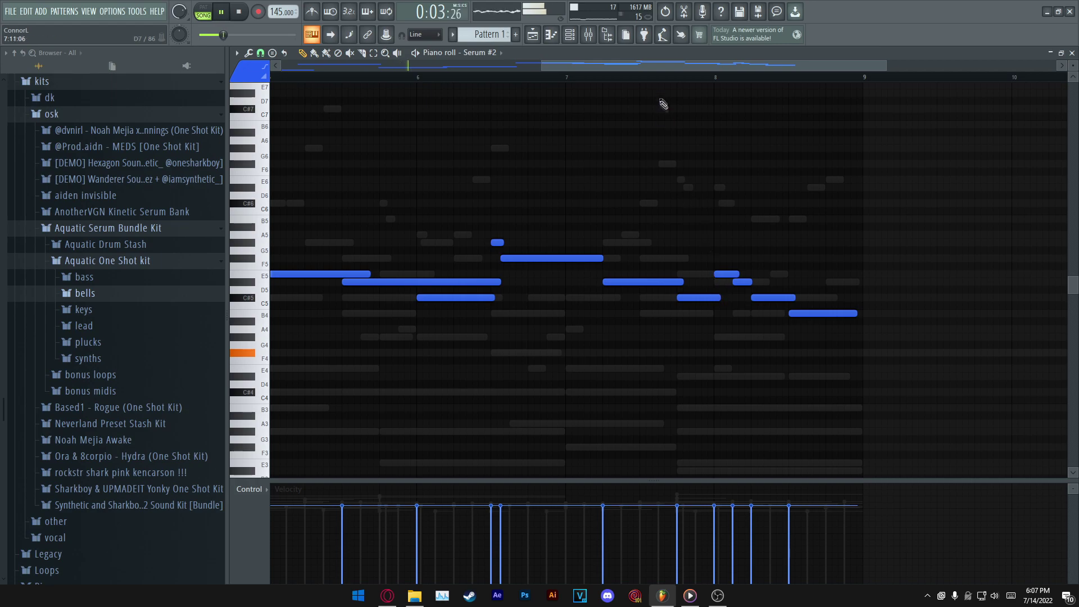
scroll(663, 104, "down", 2)
- Set the ValhallaVintageVerb mix to 20.4% on the Bell - Sapphire - C mixer track
key("F7")
left_click(409, 314)
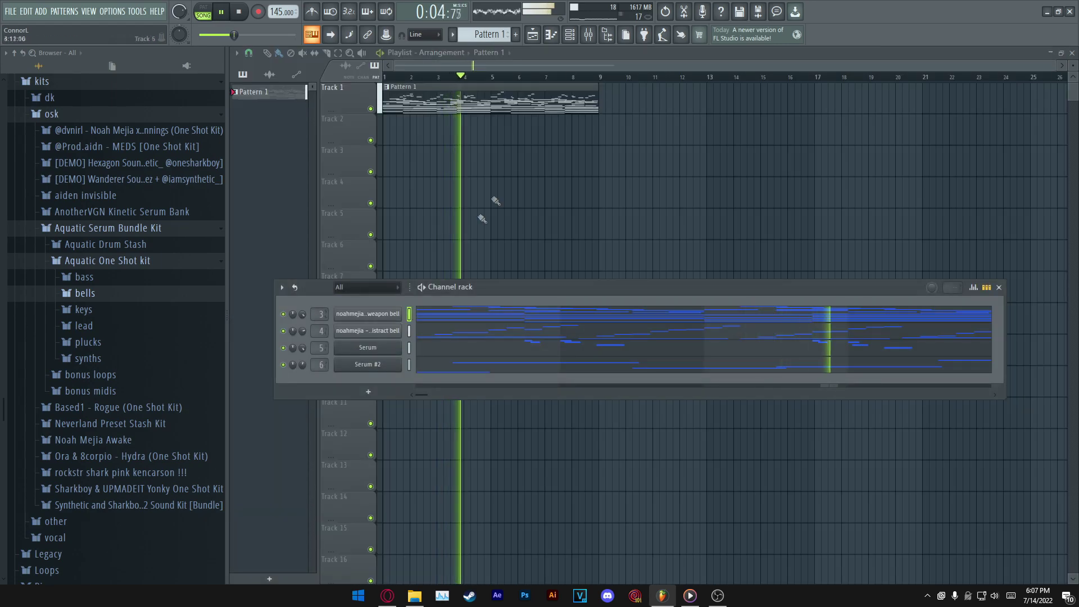
left_click(586, 34)
left_click(348, 225)
left_click(999, 142)
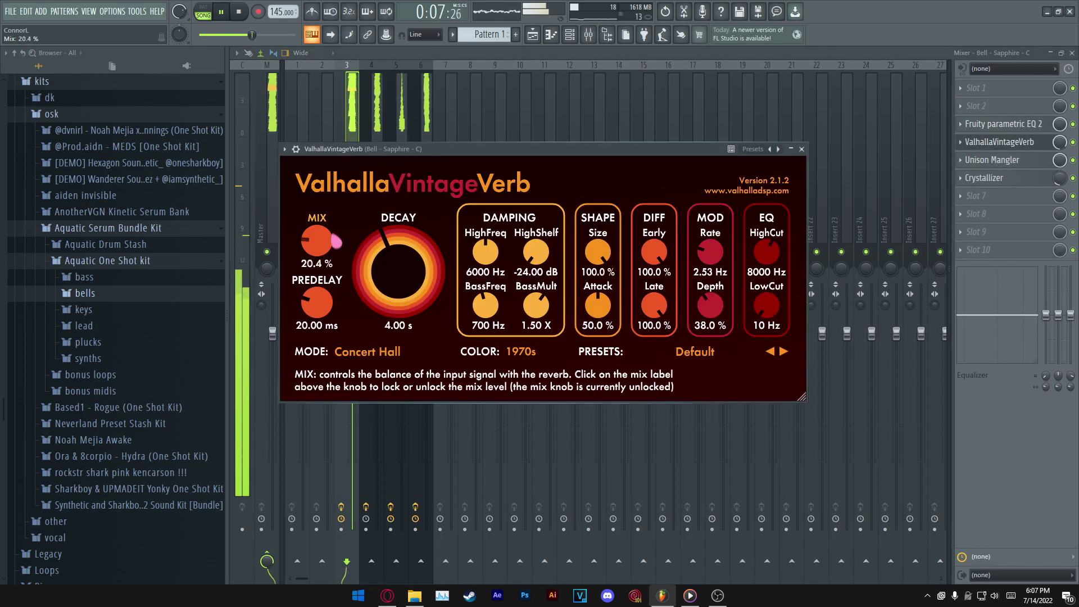
key("Escape")
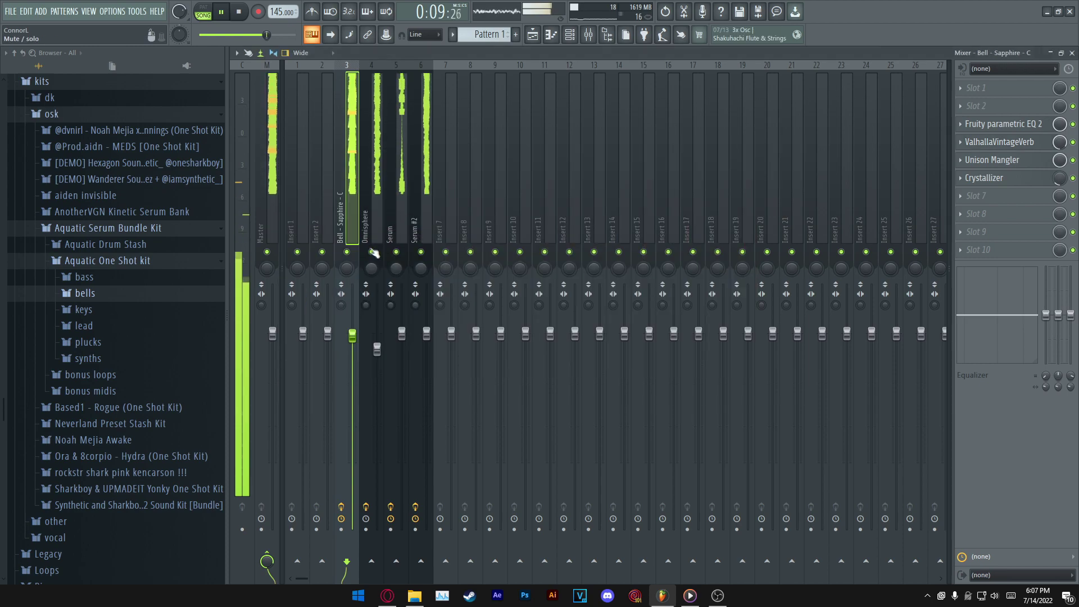
- Solo Bell - Sapphire - C, set Crystallizer's mix level to 31% ahead of Fruity parametric EQ 2, and unsolo the track
right_click(371, 251)
right_click(347, 253)
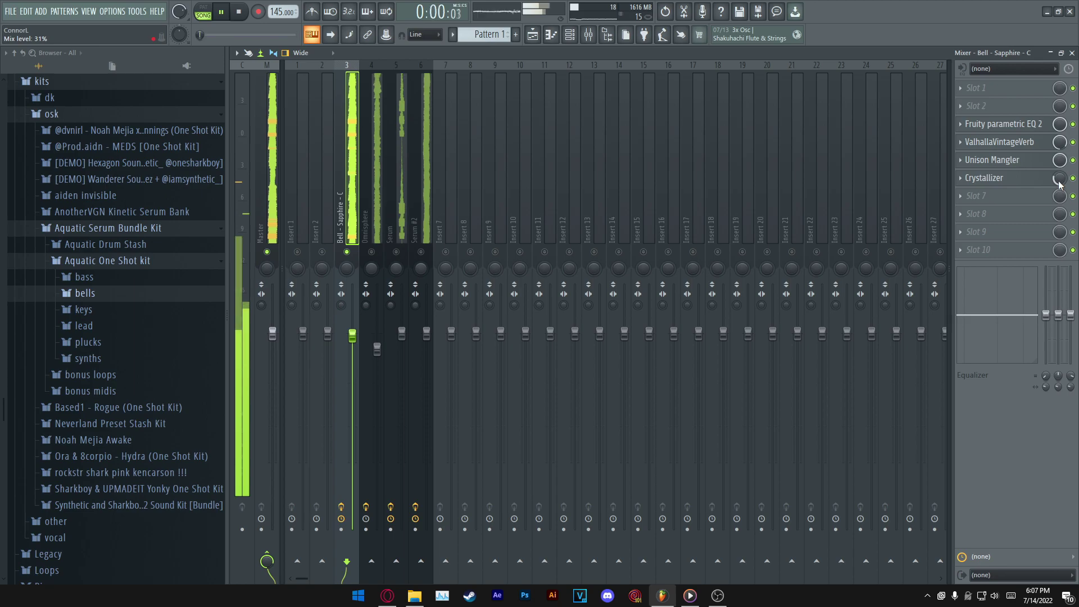
left_click(1007, 124)
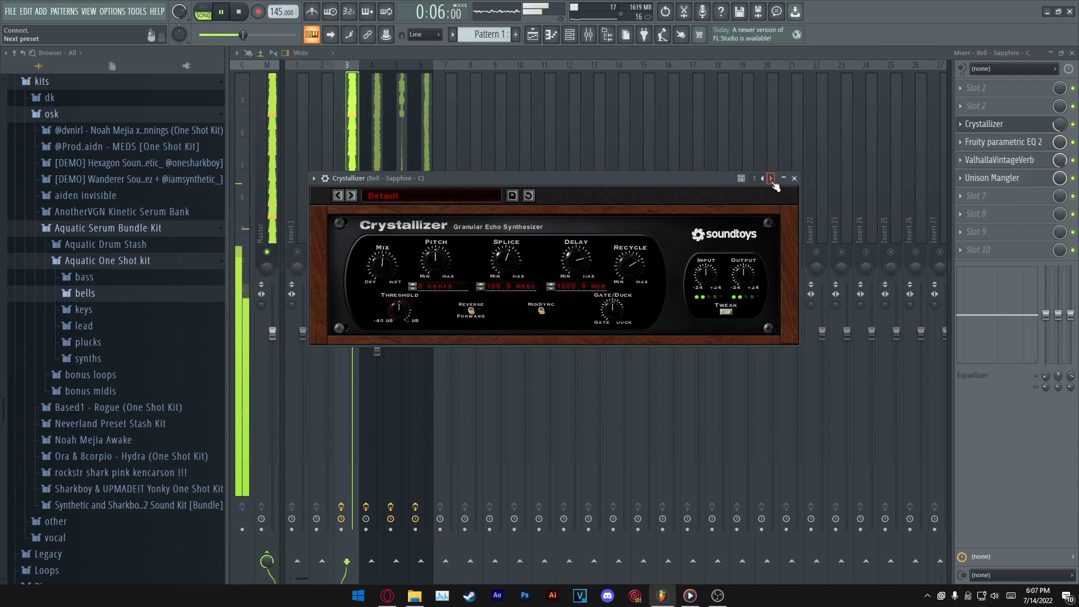
left_click(795, 179)
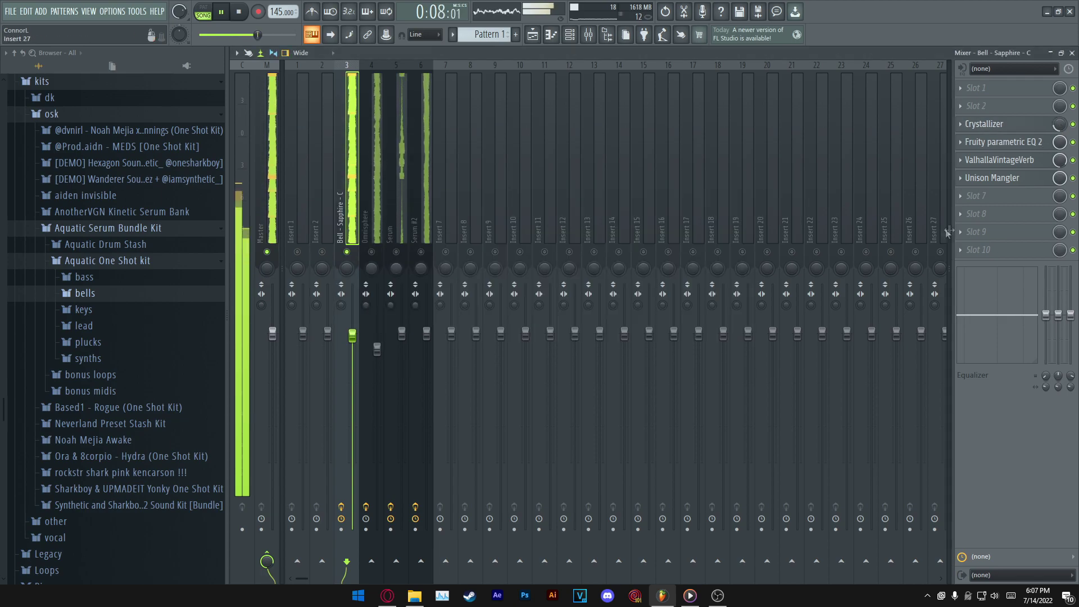
right_click(348, 251)
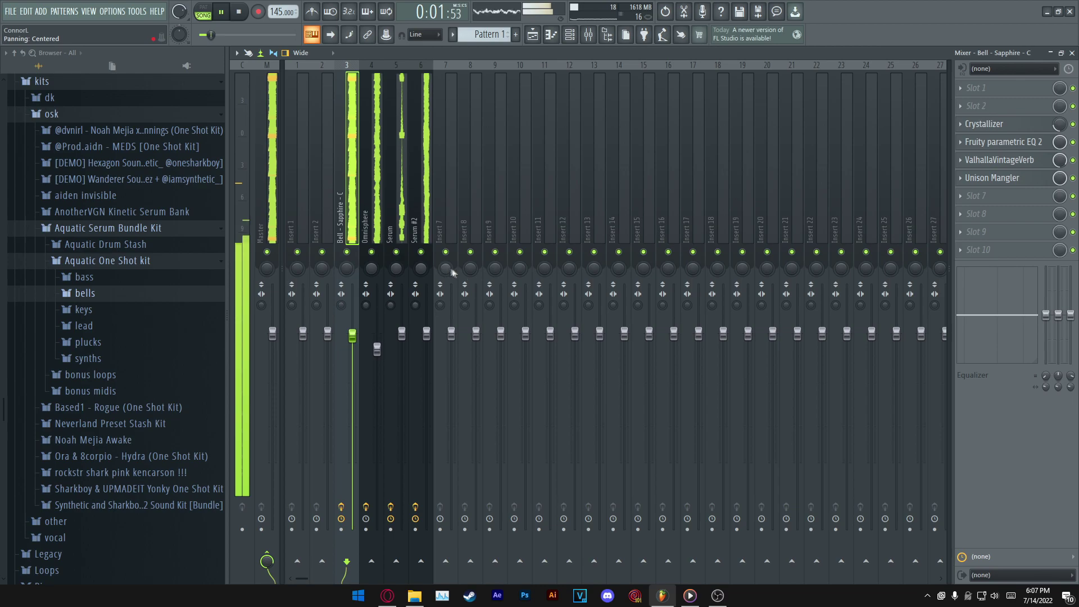
key("space")
key("F9")
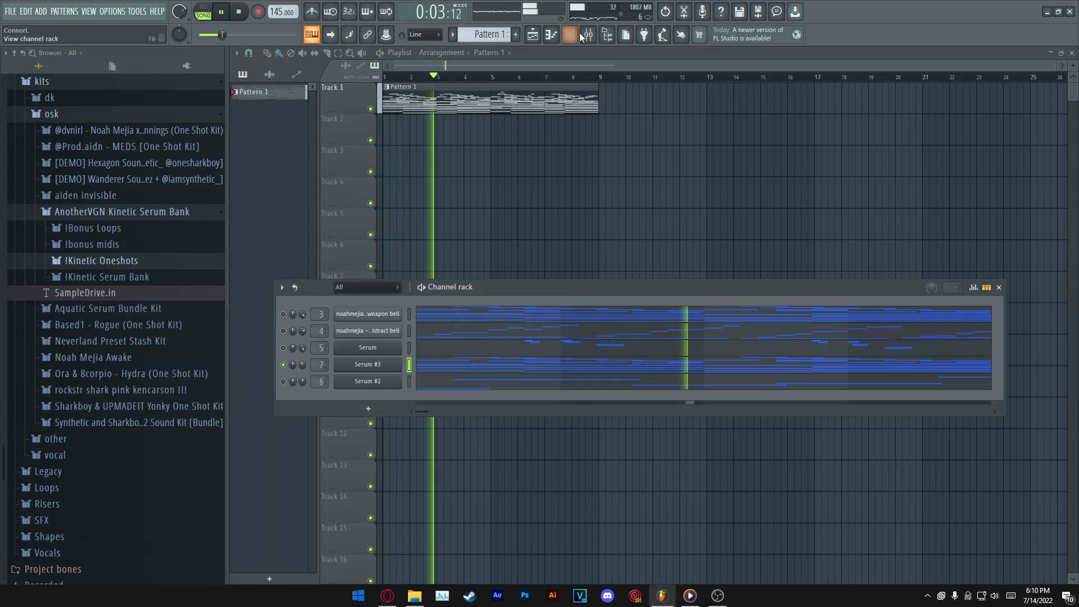
- Turn all the muted channels back on alongside Serum #3 and play the pattern
key("space")
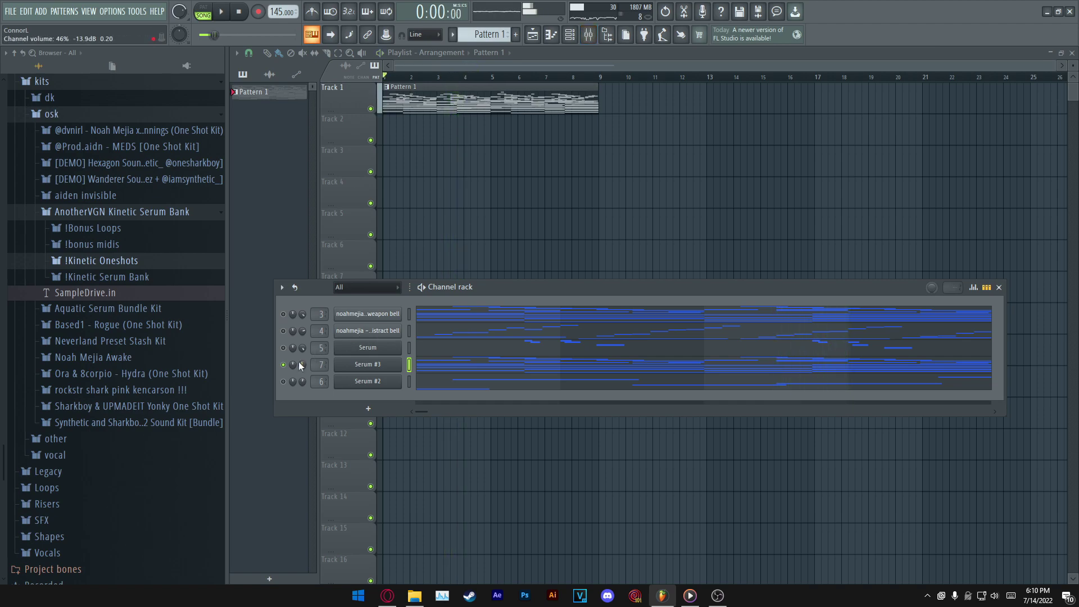
left_click(282, 287)
left_click(303, 390)
left_click_drag(476, 290, 508, 271)
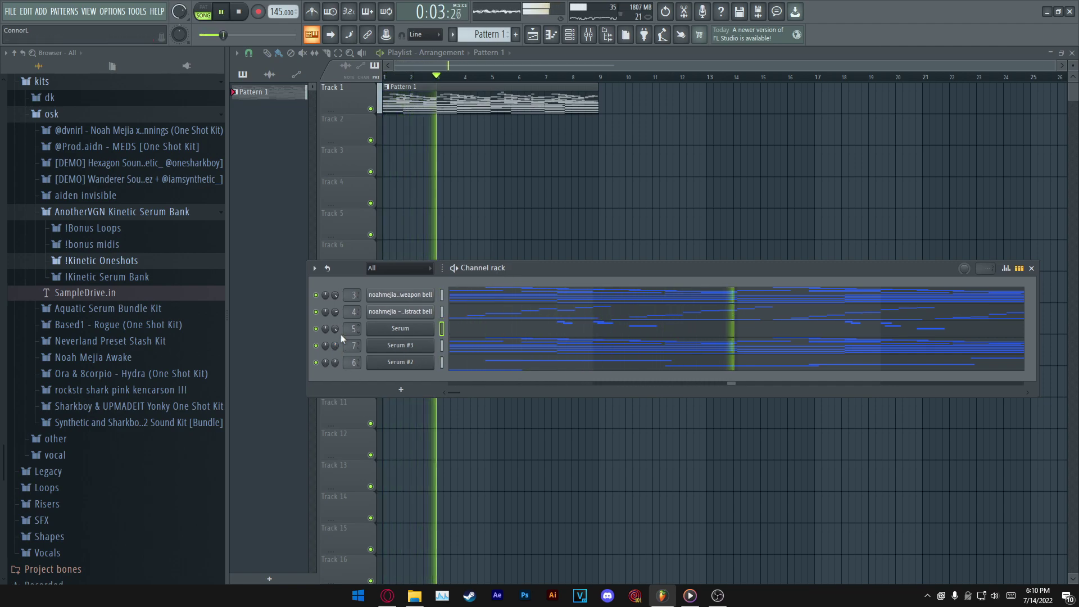
- Check the Serum channel's notes in the piano roll during playback
left_click(543, 331)
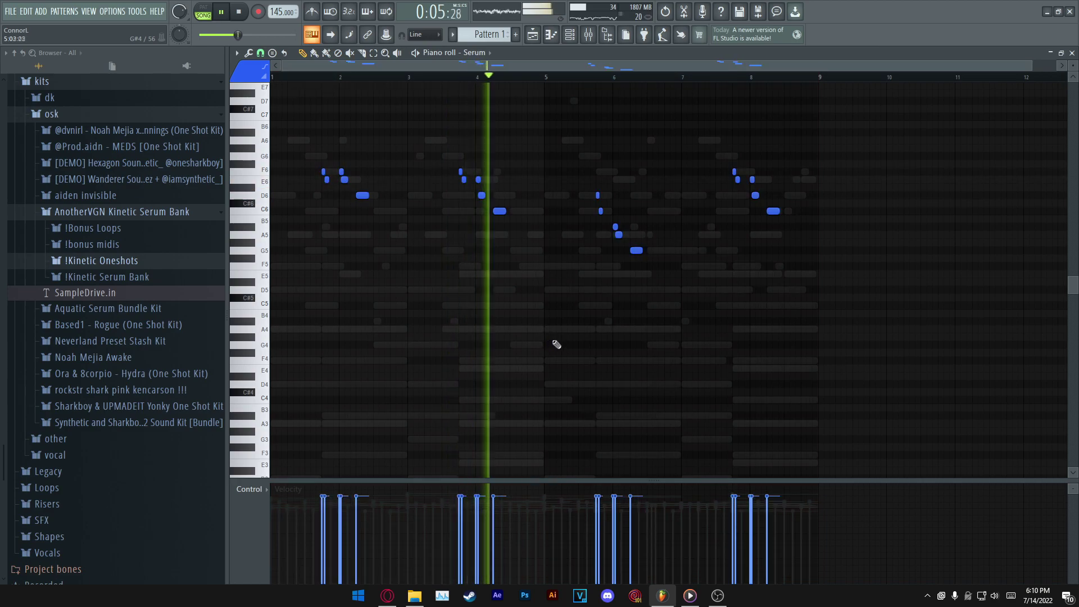
key("Escape")
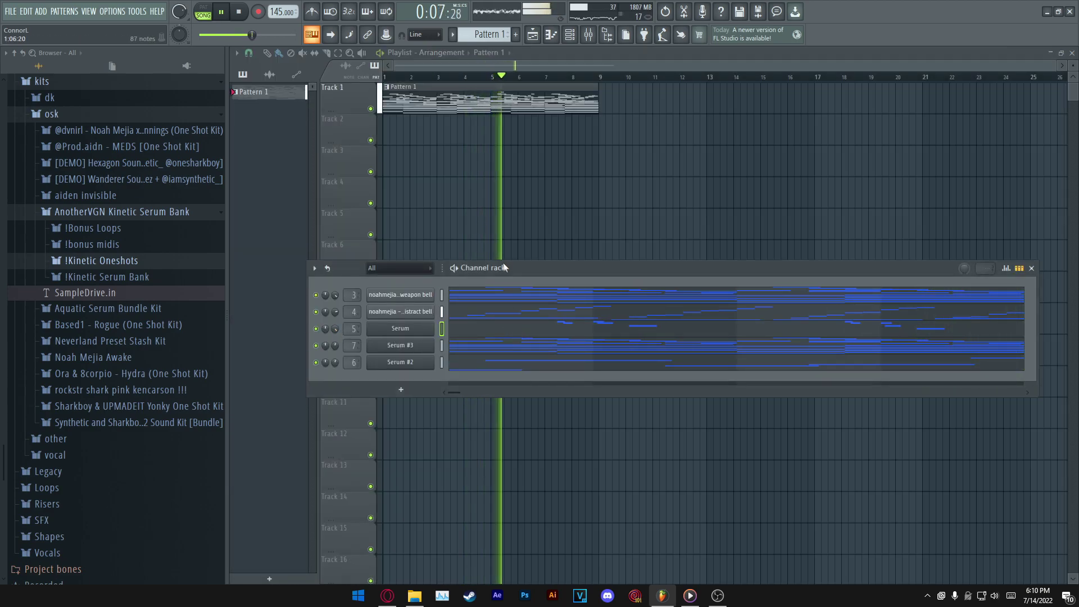
left_click_drag(514, 265, 497, 279)
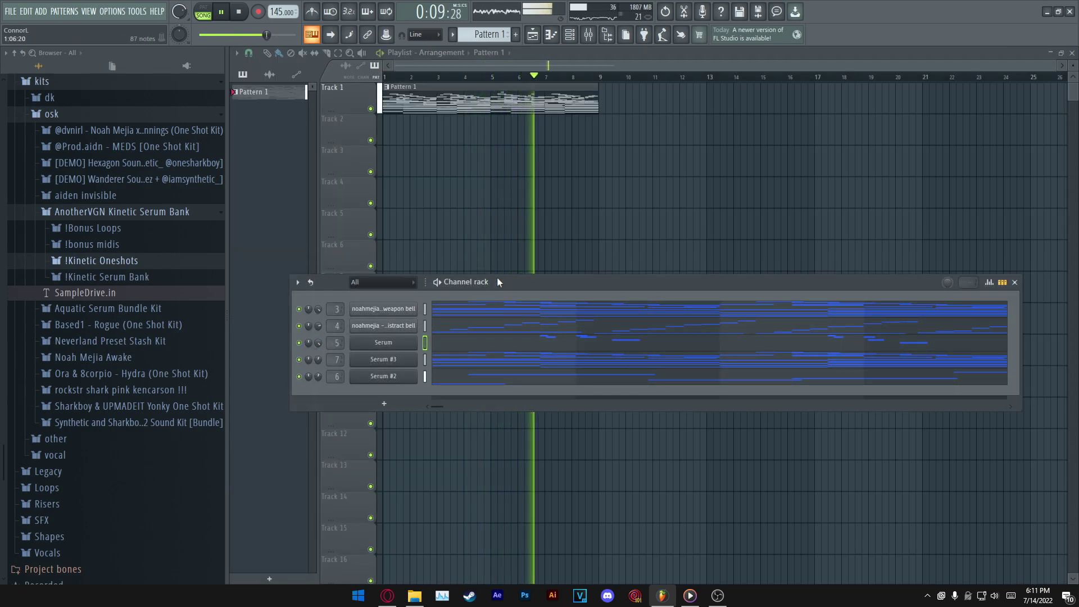
- Assign the bass - slap channel to mixer insert 8
left_click(144, 212)
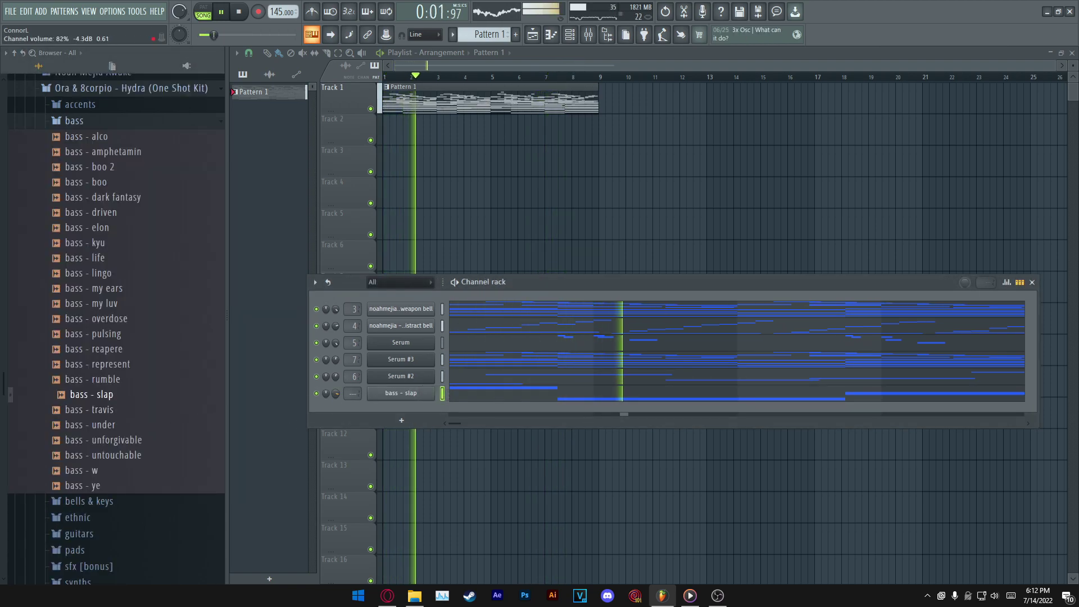
left_click(590, 36)
left_click(590, 35)
left_click(594, 40)
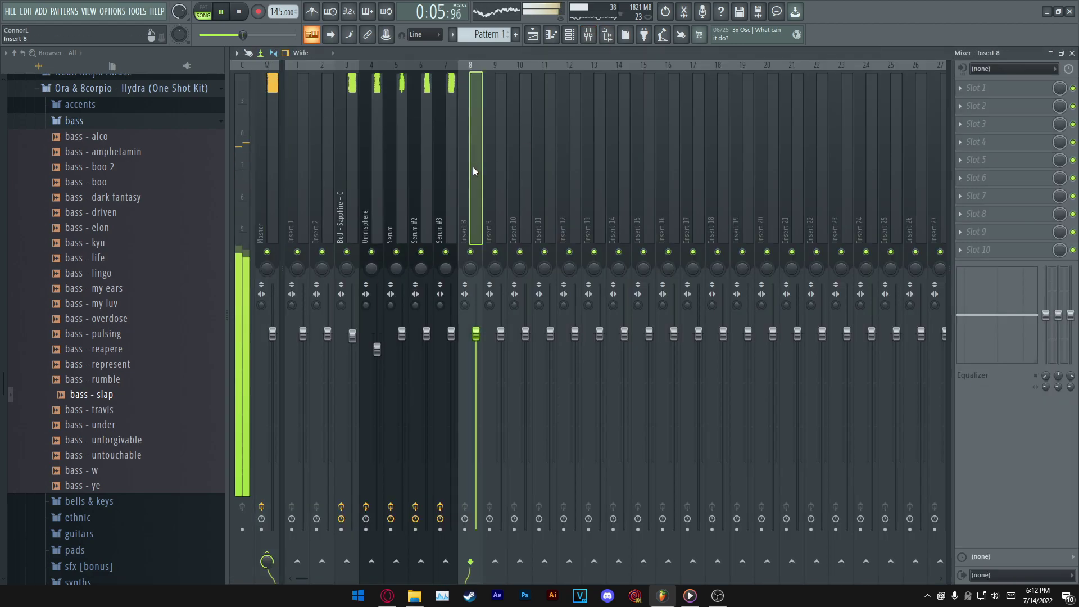
- Add Fruity Parametric EQ 2 to the bass - slap mixer track and lower its fader slightly
left_click(977, 89)
mouse_move(973, 103)
left_click(903, 19)
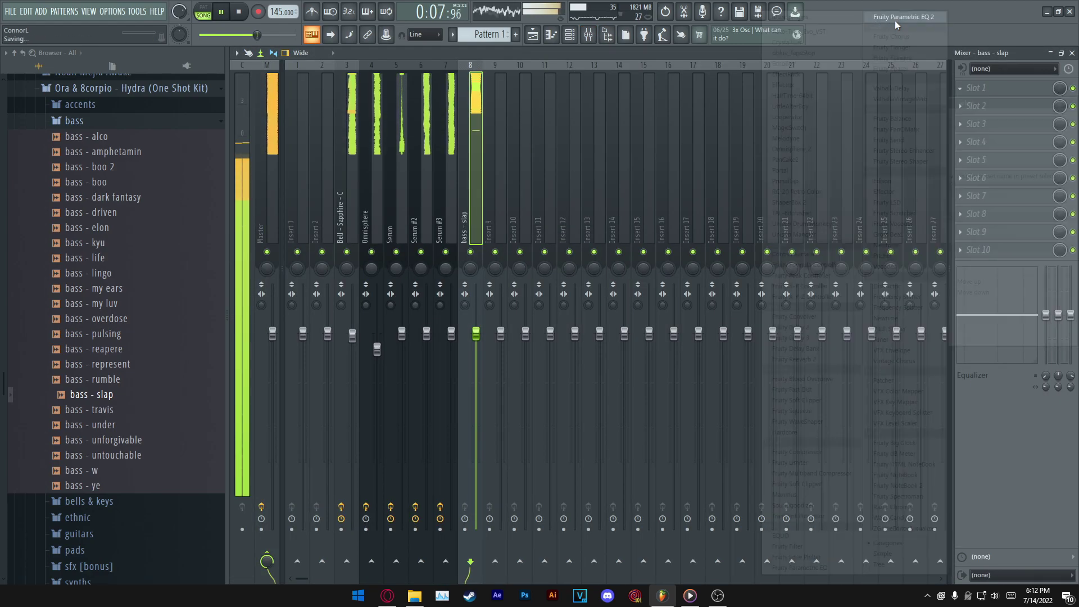
left_click_drag(504, 229, 478, 348)
key("Escape")
key("Escape")
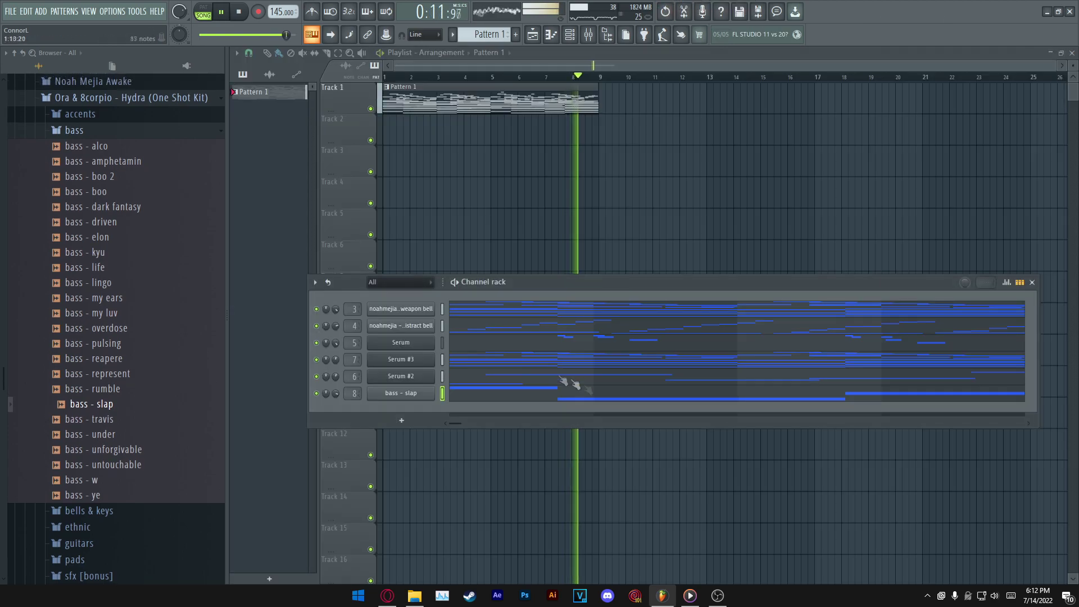
- Solo Serum #2 and play its melody in the piano roll, following the notes through bar 8
left_click_drag(506, 282, 475, 278)
key("space")
key("space")
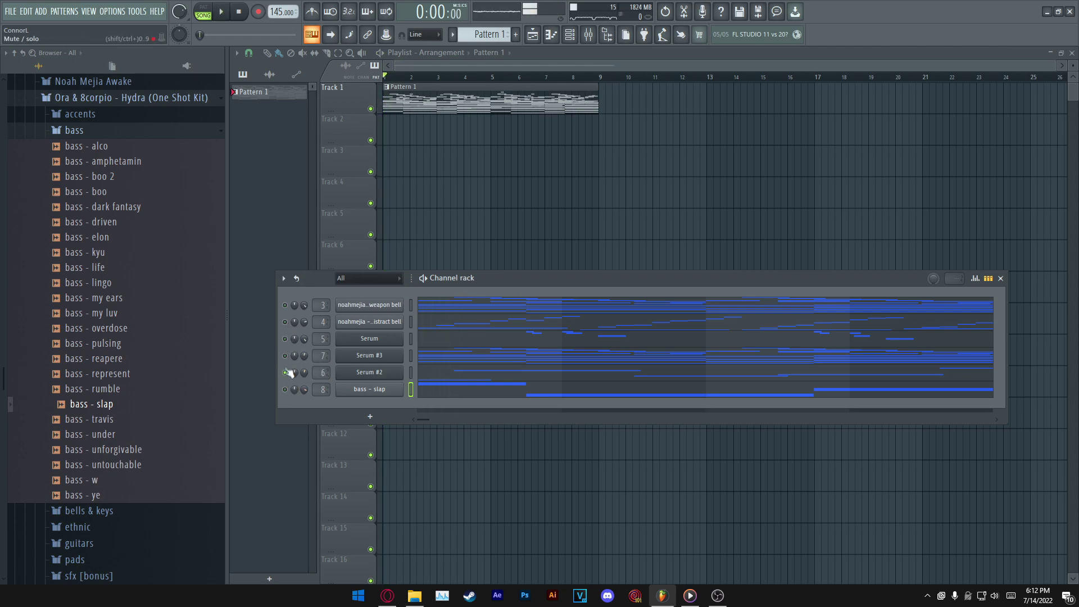
left_click(472, 373)
key("space")
scroll(400, 72, "up", 1)
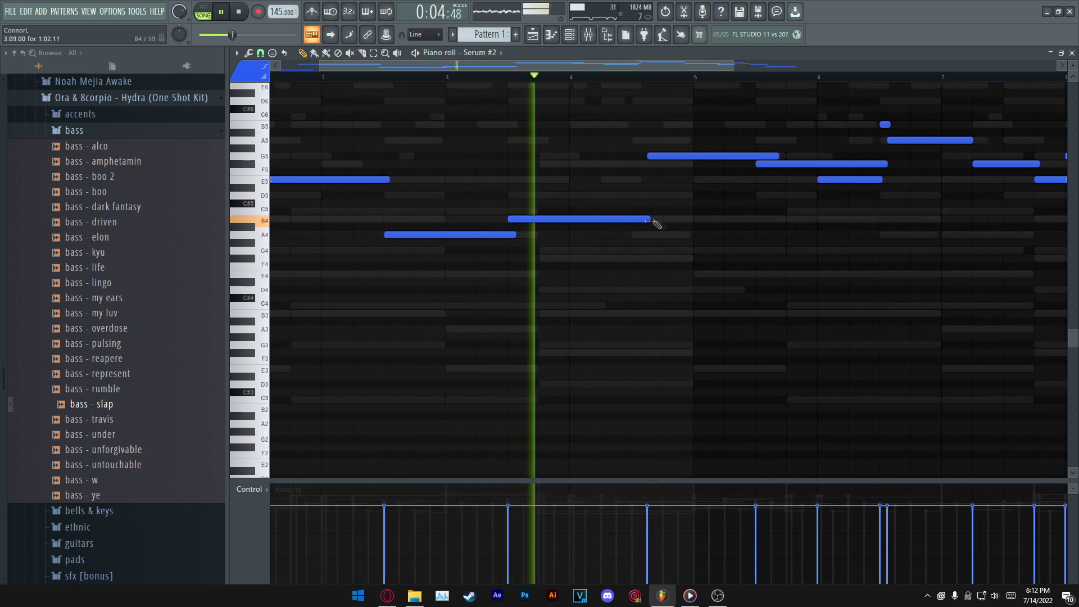
left_click_drag(575, 65, 695, 73)
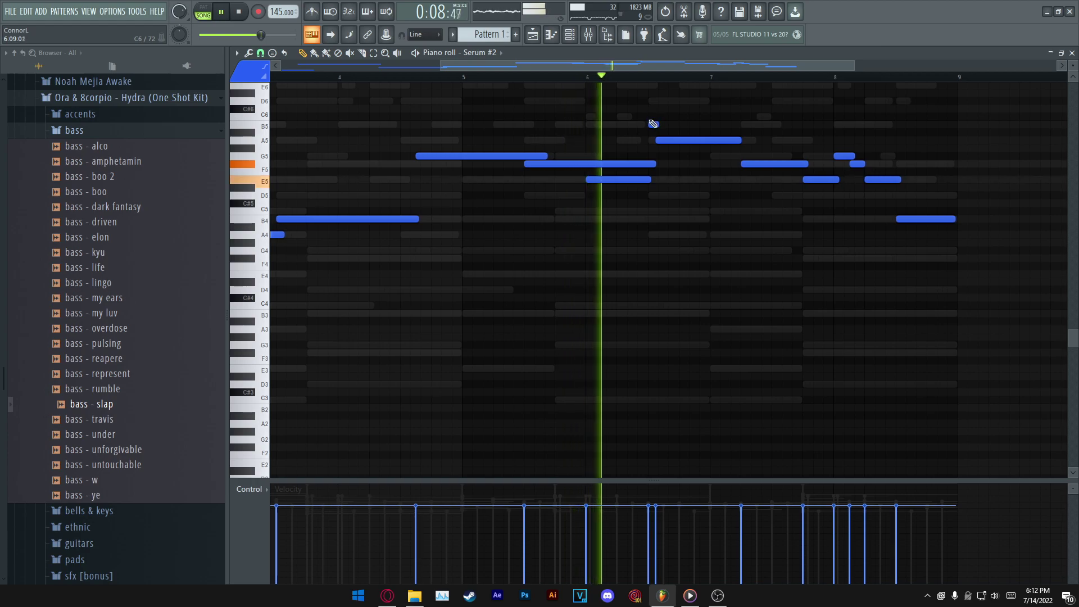
- Delete the Serum #2 notes from beat 2 of bar 7 onward and add a B4 there, ending just past beat 4
right_click(745, 164)
key("space")
left_click(740, 210)
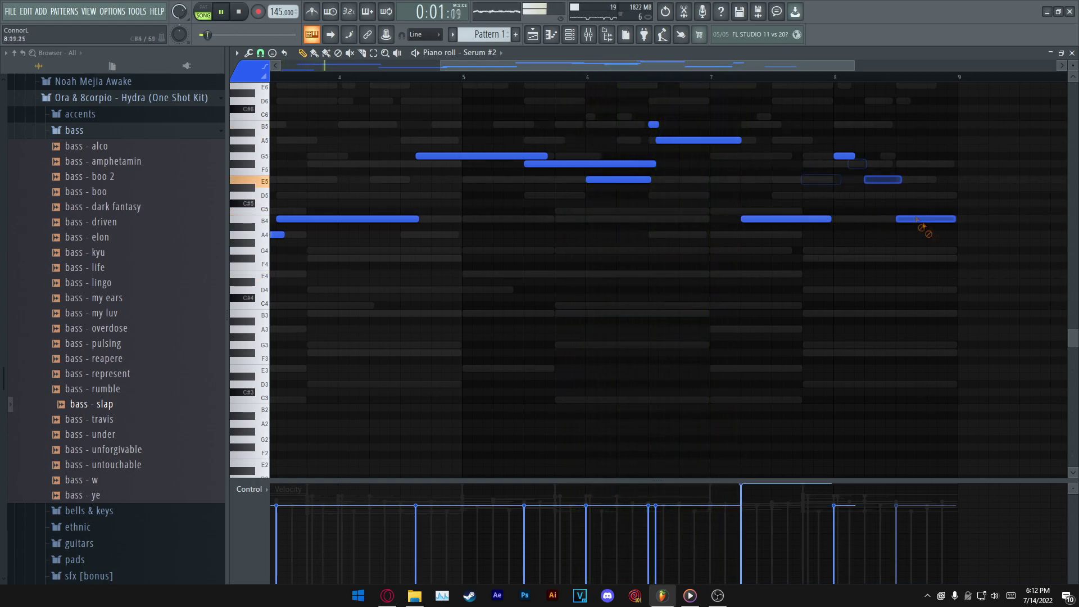
left_click_drag(830, 220, 815, 219)
- Add D5 on beat 4 of bar 7, B4 on beat 2 and F#4 on beat 3 of bar 8, and trim their lengths
left_click_drag(892, 196, 907, 196)
left_click(866, 219)
left_click(898, 258)
left_click_drag(885, 274, 1016, 189, "ctrl")
left_click_drag(1001, 258, 959, 258)
left_click(978, 233, "ctrl")
left_click_drag(928, 219, 897, 219)
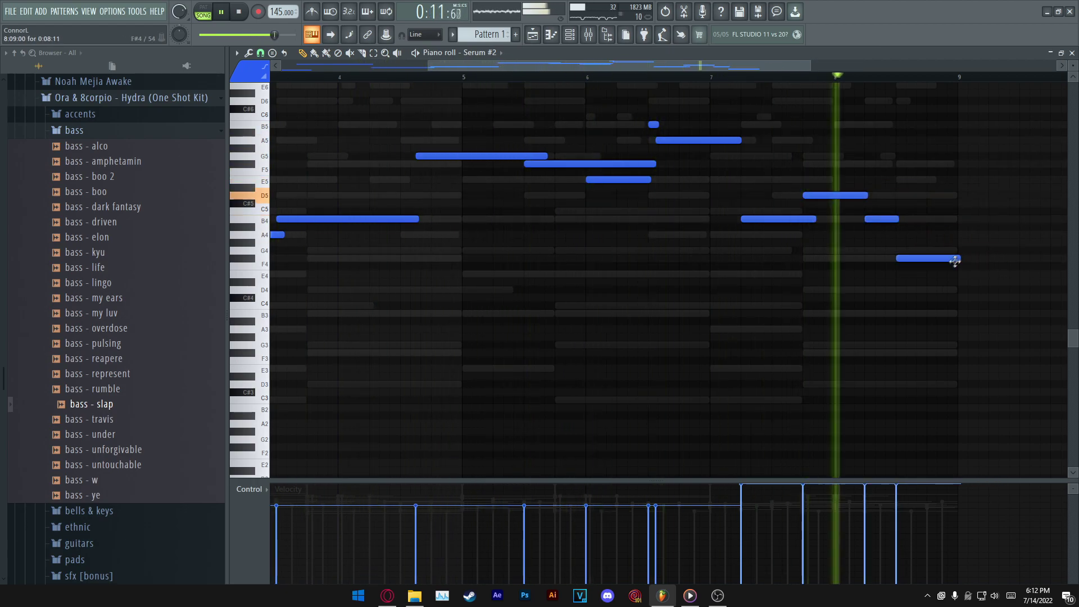
left_click_drag(958, 260, 943, 258)
key("space")
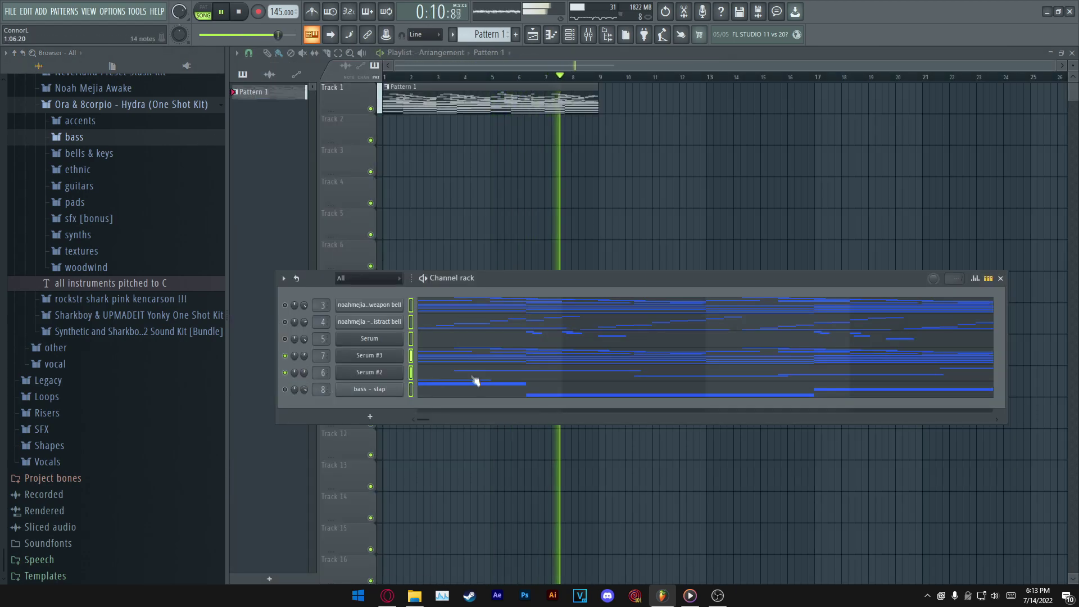
left_click(474, 378)
left_click(803, 282)
right_click(804, 281)
scroll(804, 280, "up", 6)
left_click_drag(804, 278, 750, 303)
right_click(750, 300)
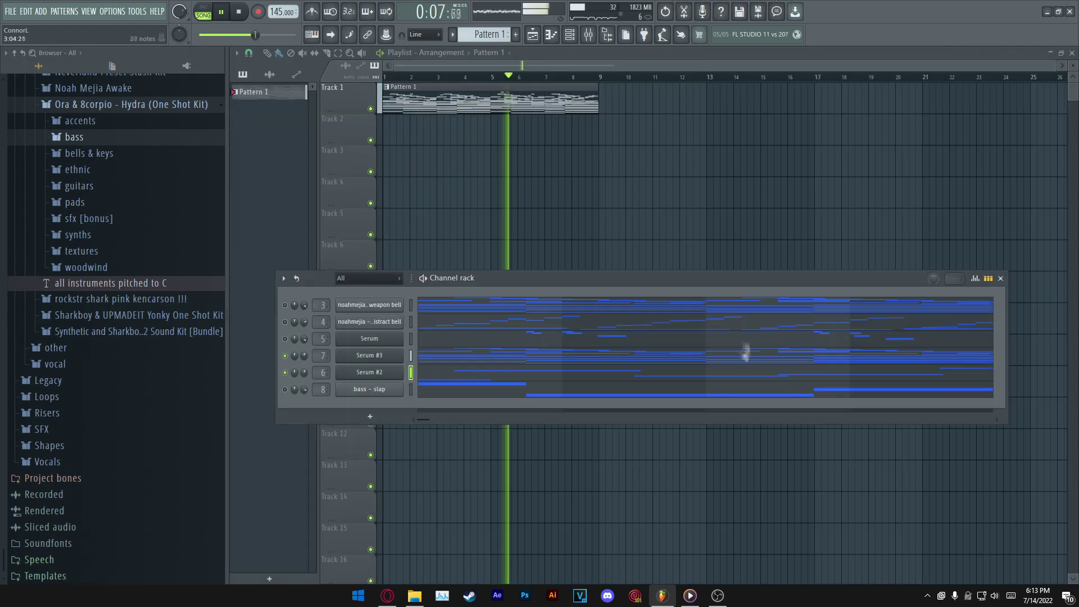
- Split Pattern 1 by channel and select the first eight bars on the playlist timeline
key("space")
key("F6")
right_click(302, 95)
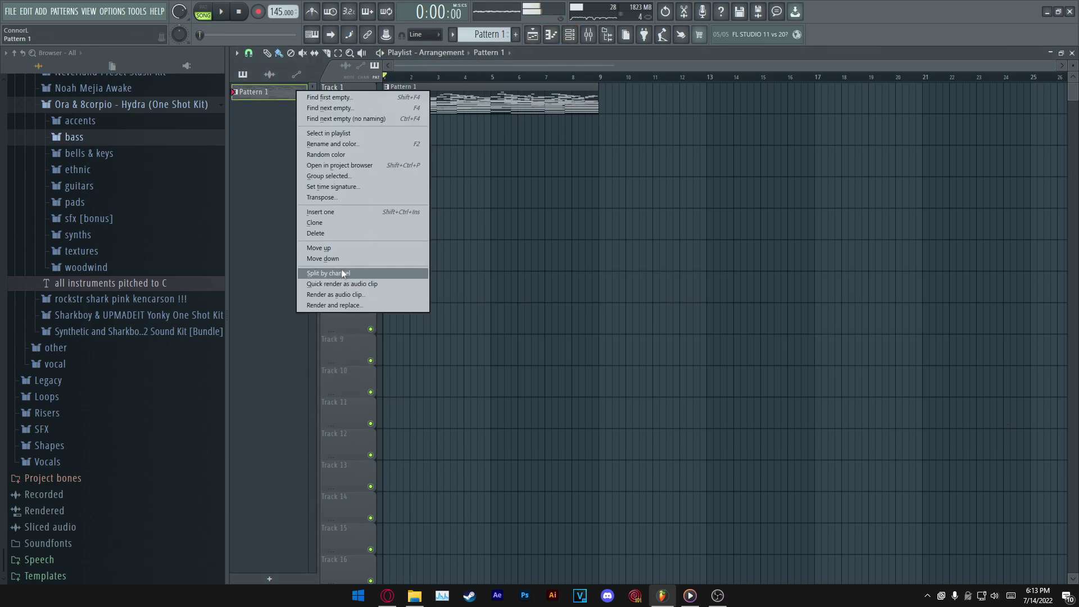
left_click(324, 274)
left_click_drag(277, 92, 606, 77)
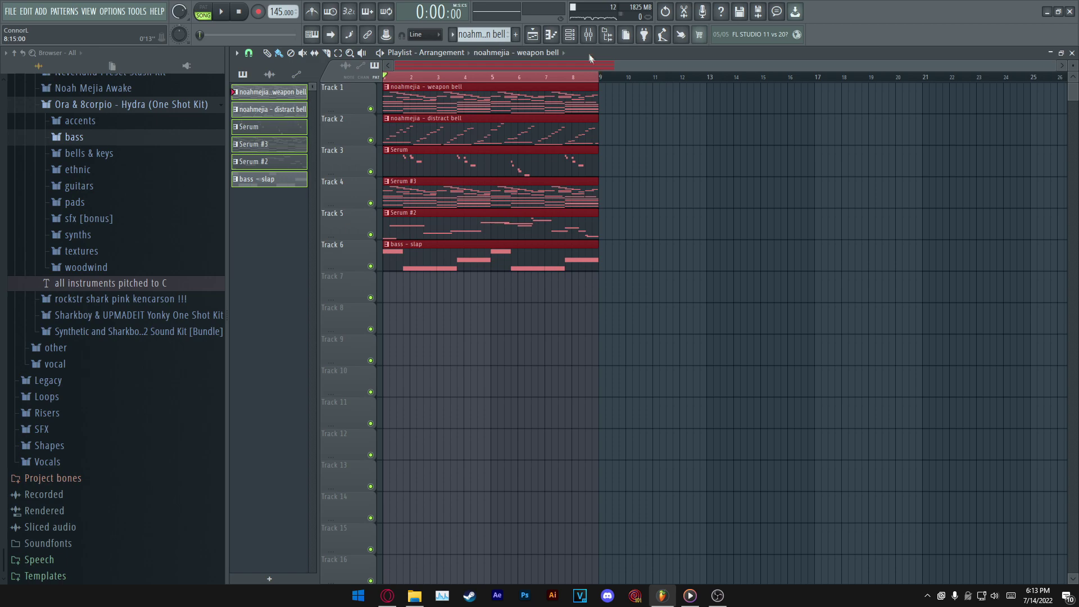
- Arm the six mixer tracks from Bell - Sapphire - C through bass - slap for disk recording
left_click(589, 35)
left_click(341, 529)
left_click(366, 530)
left_click(390, 530)
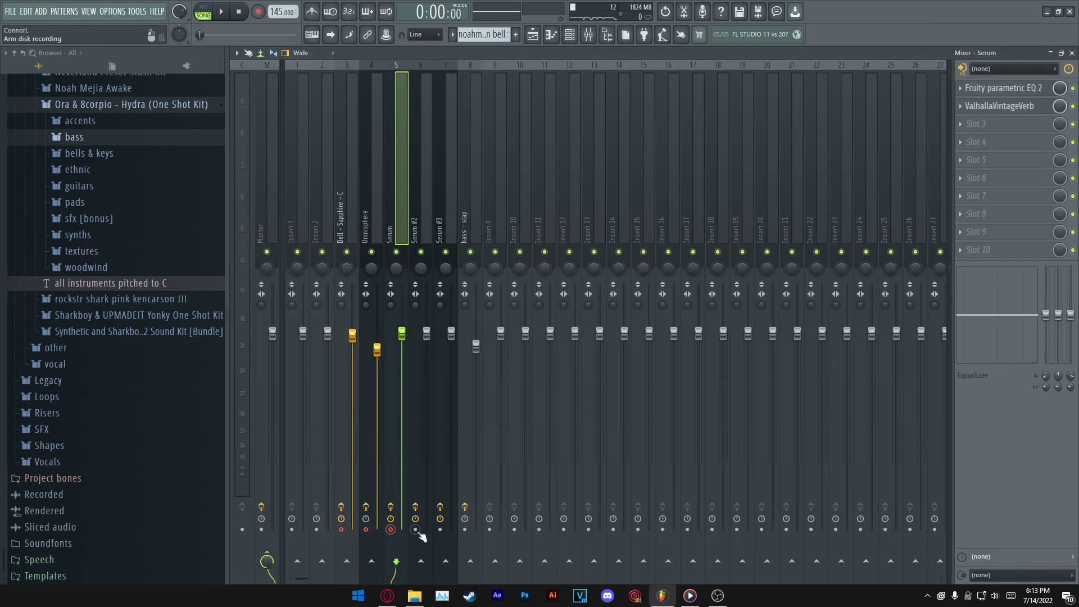
left_click(415, 529)
left_click(440, 529)
left_click(465, 530)
- Render the armed mixer tracks and the master from the song selection as 32-bit float stereo WAV files
left_click(271, 225)
key("ctrl+r")
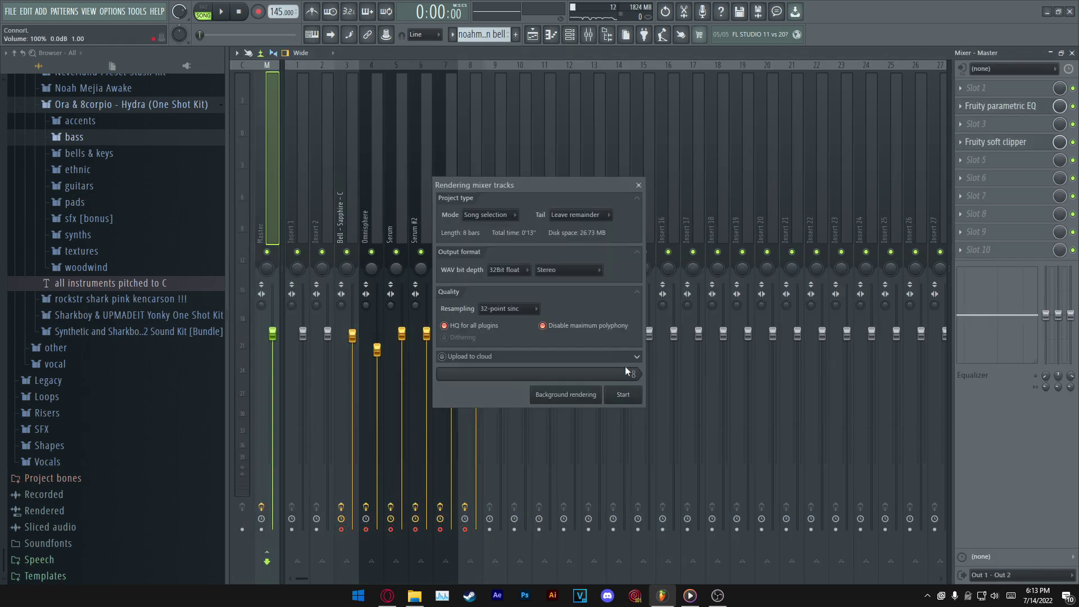
left_click(624, 395)
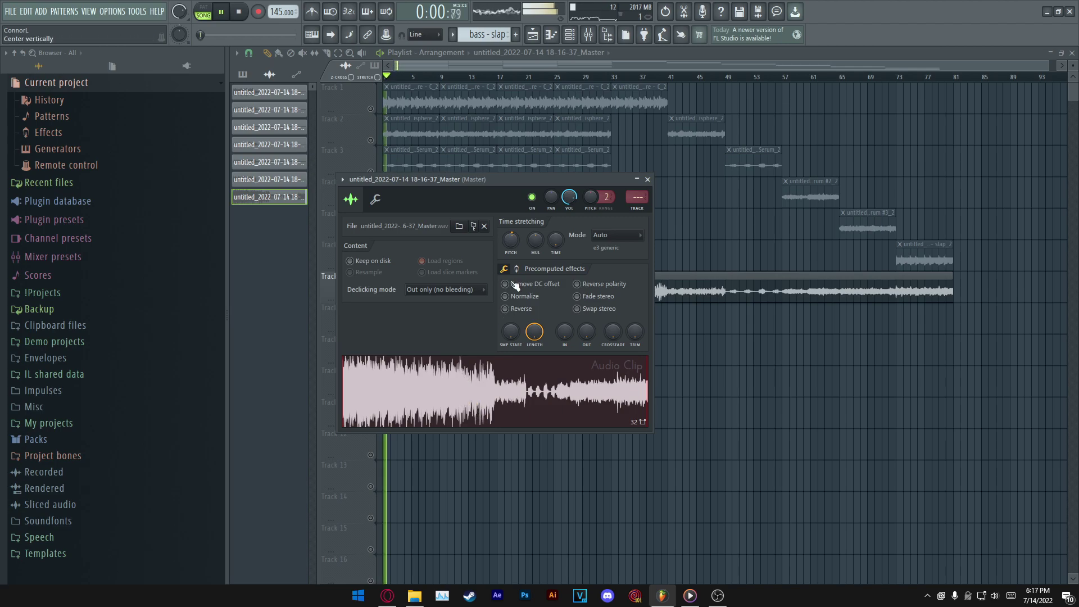
- Play back the rendered master clip on Track 7 and inspect its audio clip settings
left_click_drag(497, 181, 557, 219)
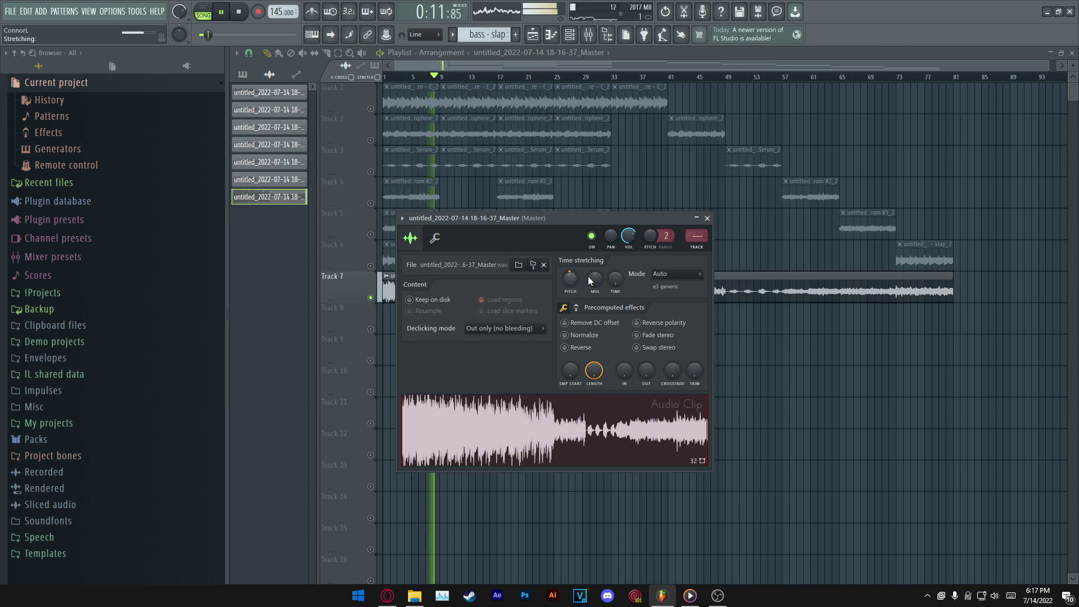
left_click_drag(562, 221, 571, 218)
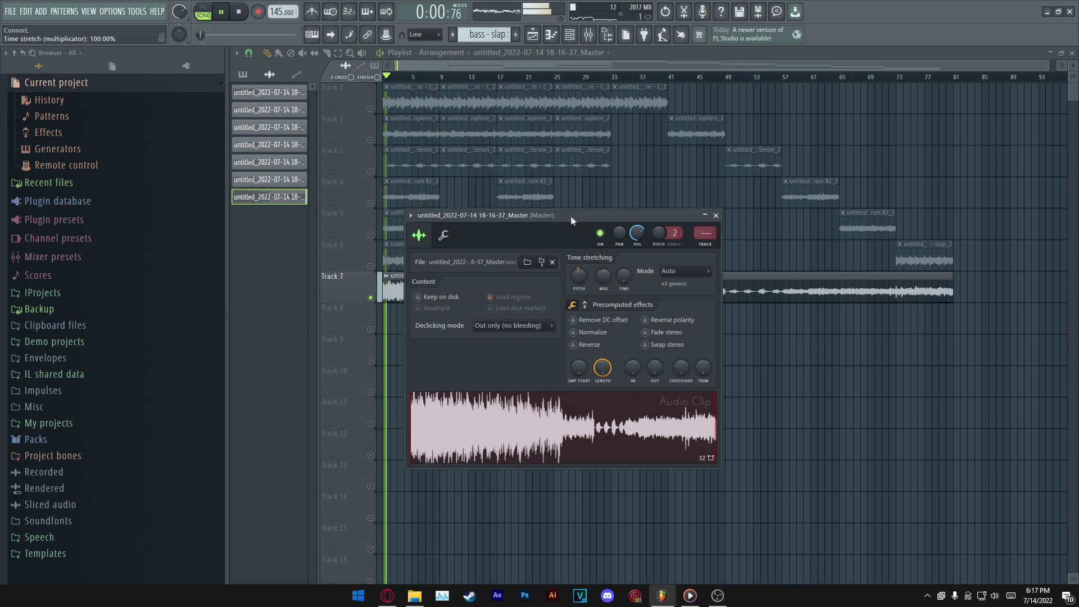
left_click_drag(636, 218, 719, 241)
left_click(798, 238)
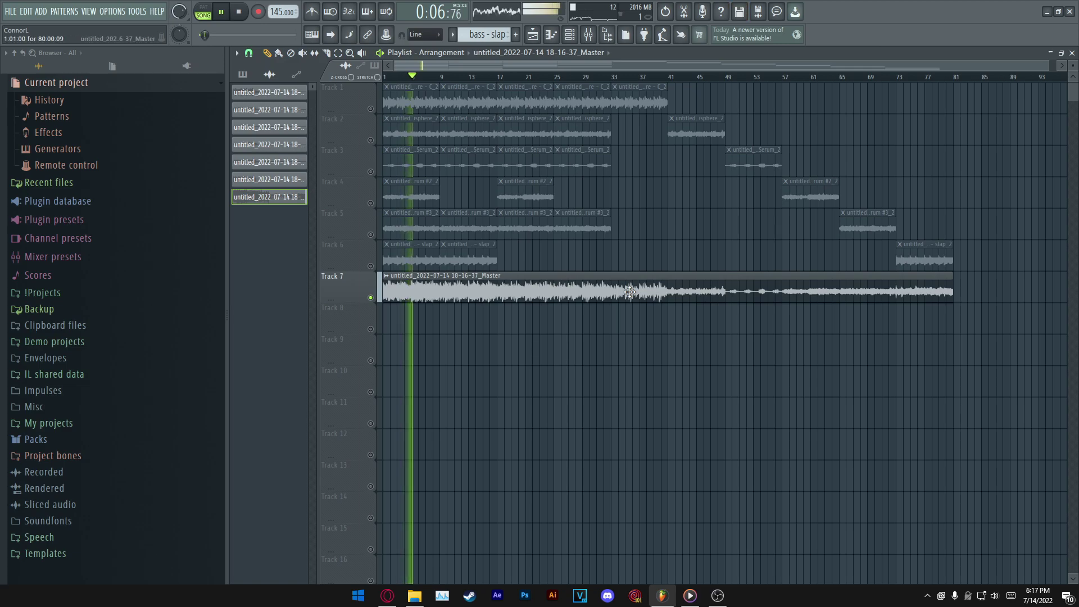
key("ctrl+a")
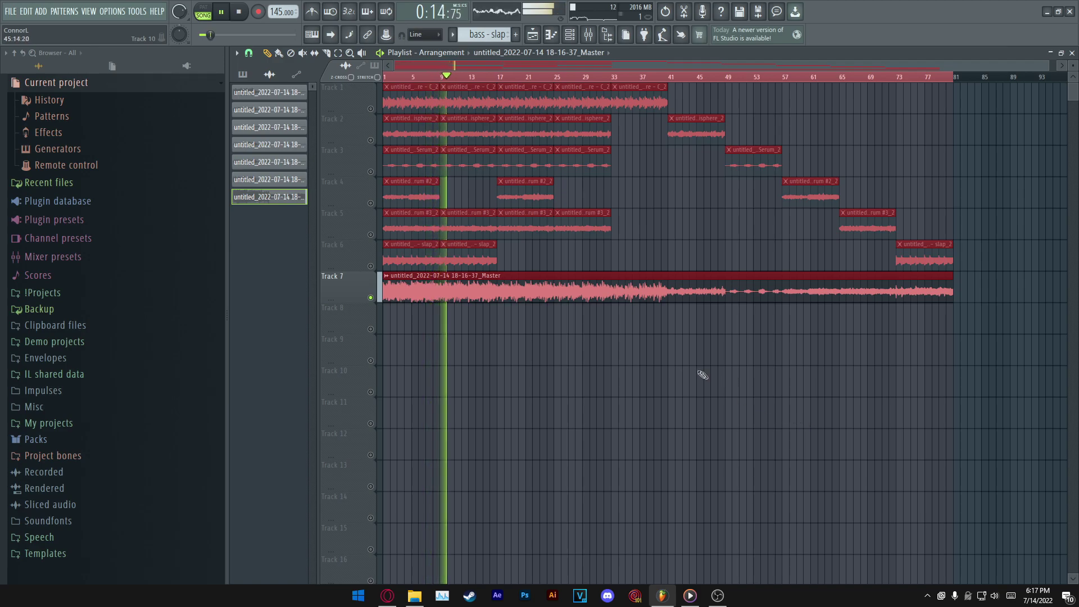
key("ctrl+d")
double_click(532, 287)
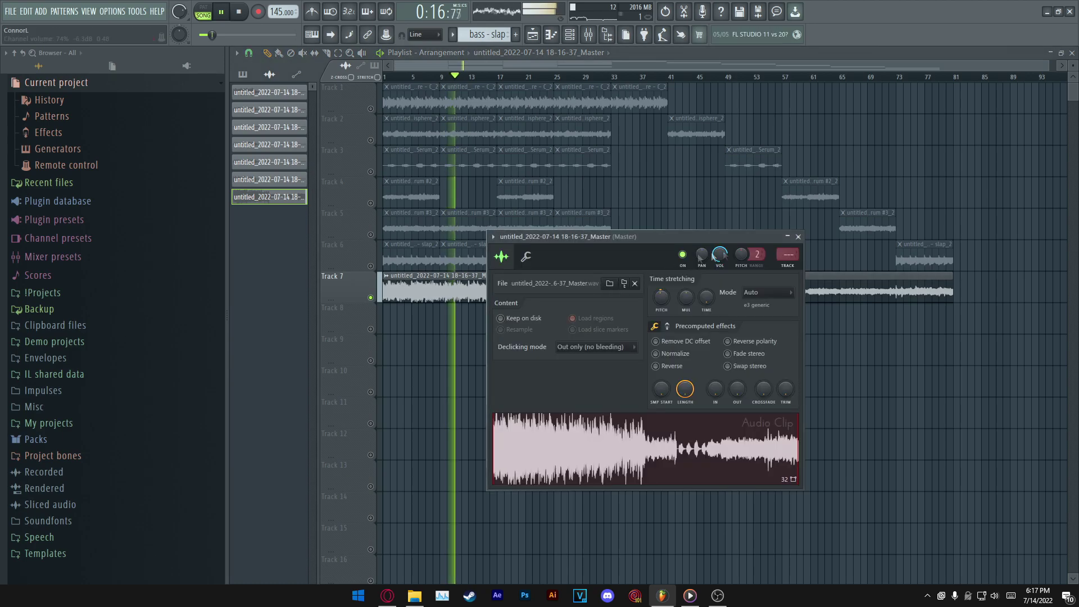
key("space")
key("Escape")
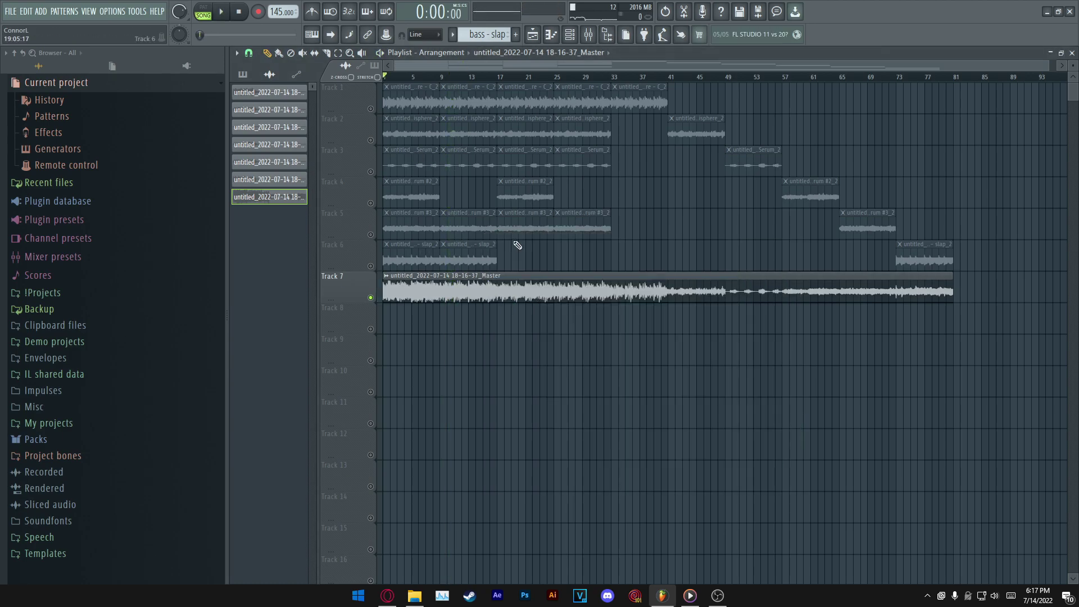